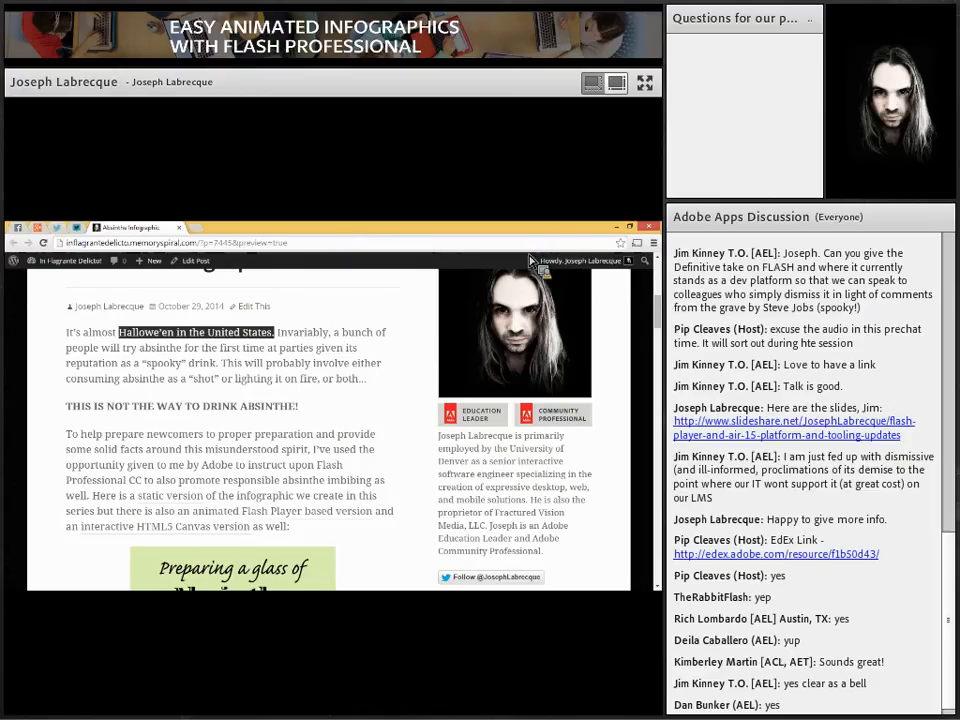
Step: Switch to Illustrator, nudge the step 1 instruction text slightly, and move the glass beside the bottle up and to the left
click(616, 228)
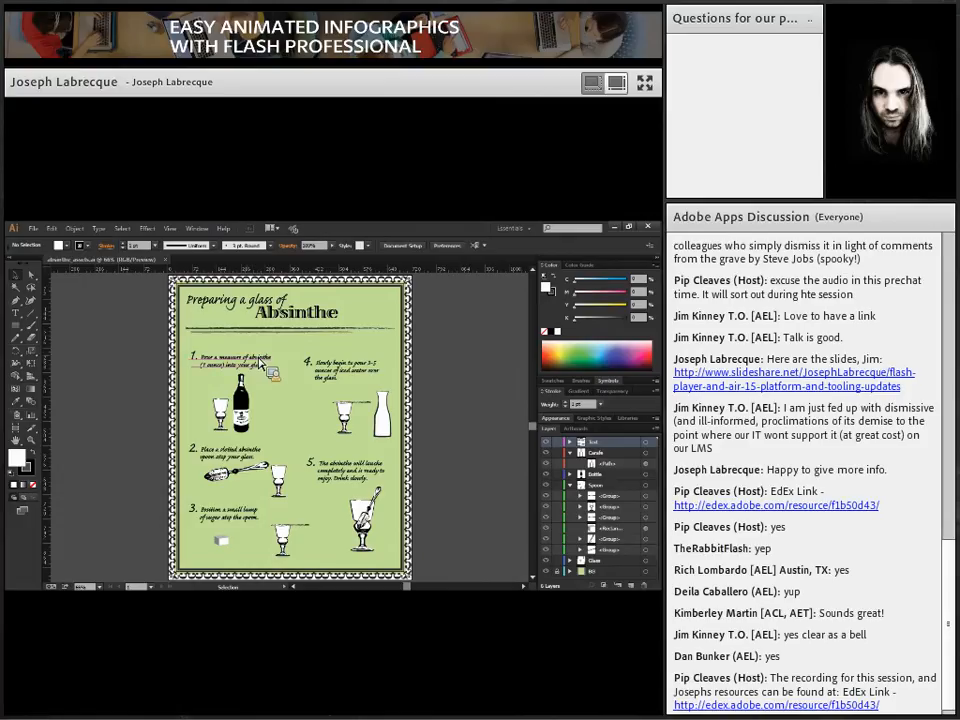
drag(268, 358, 277, 361)
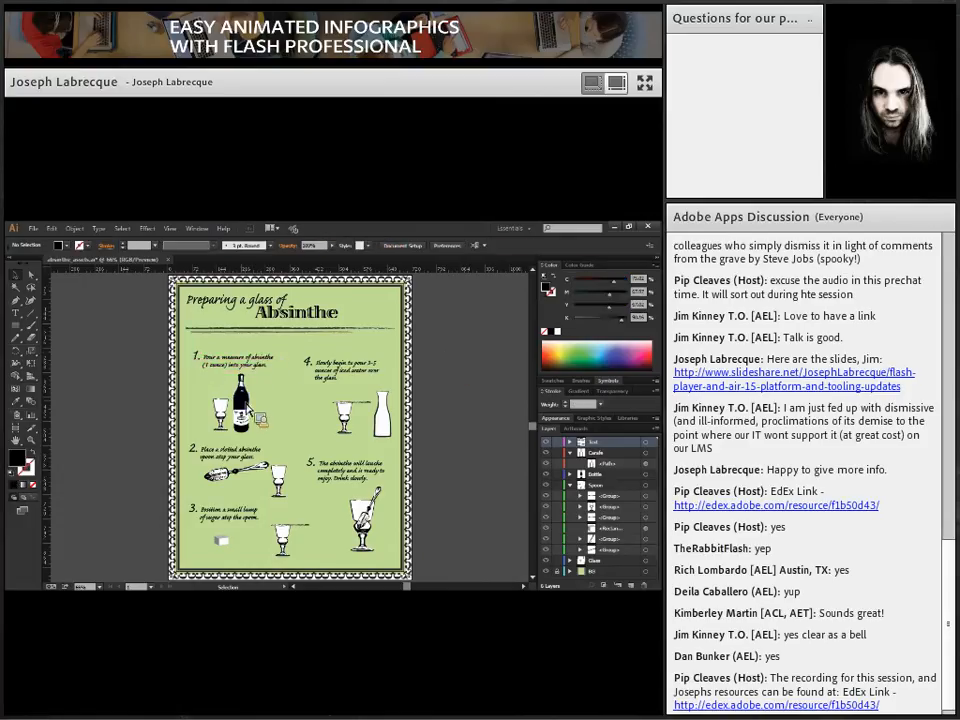
click(227, 413)
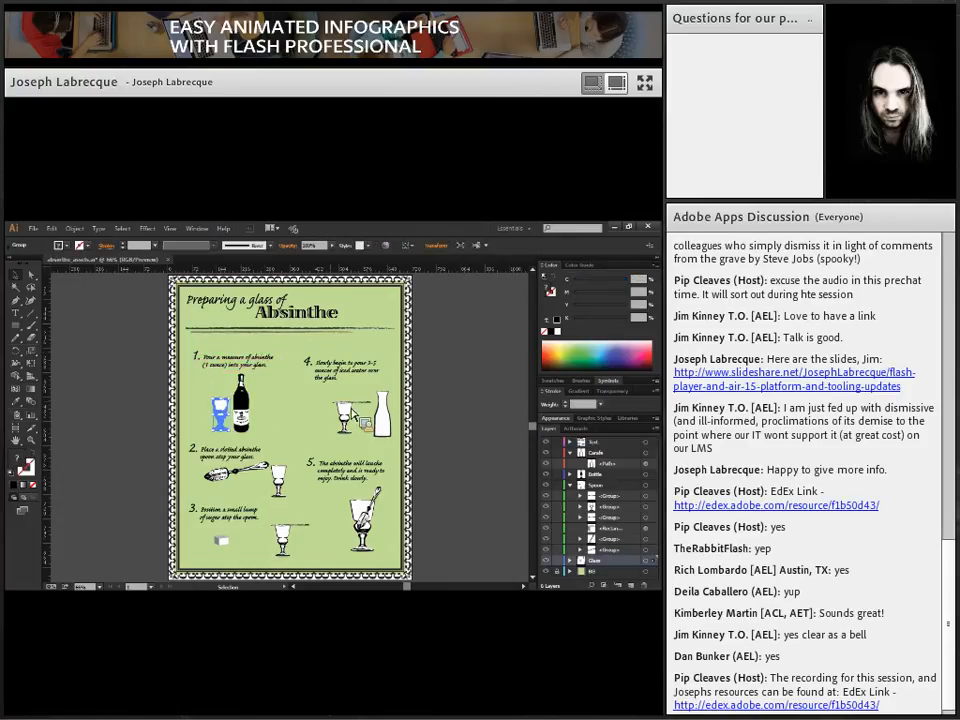
drag(229, 410, 215, 398)
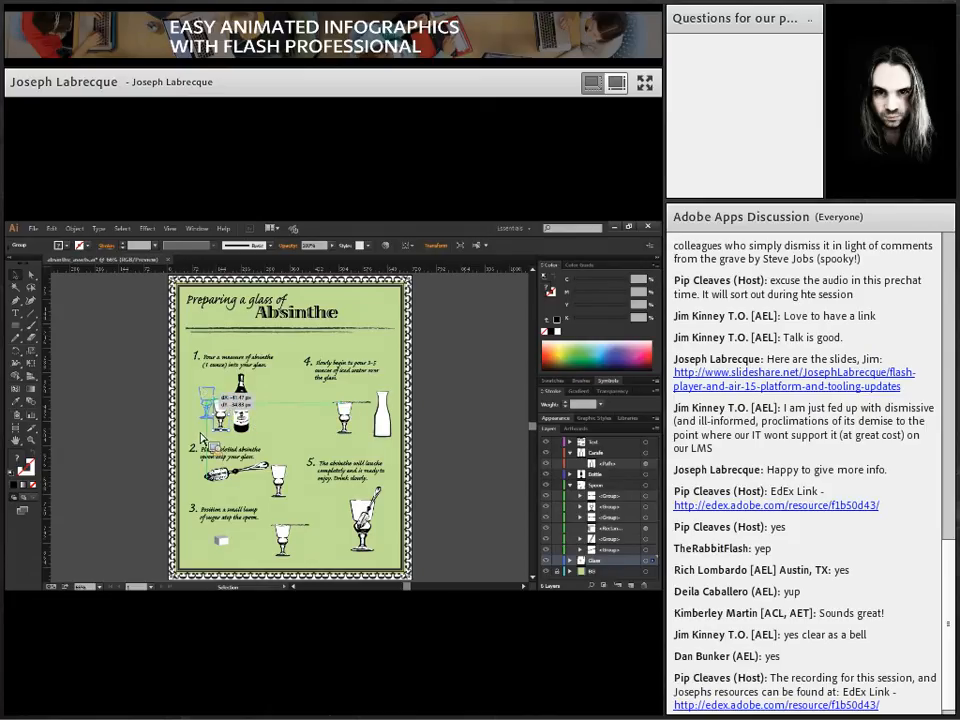
Step: Magnify the artwork to 800% and examine the vector paths of the moved glass
click(93, 586)
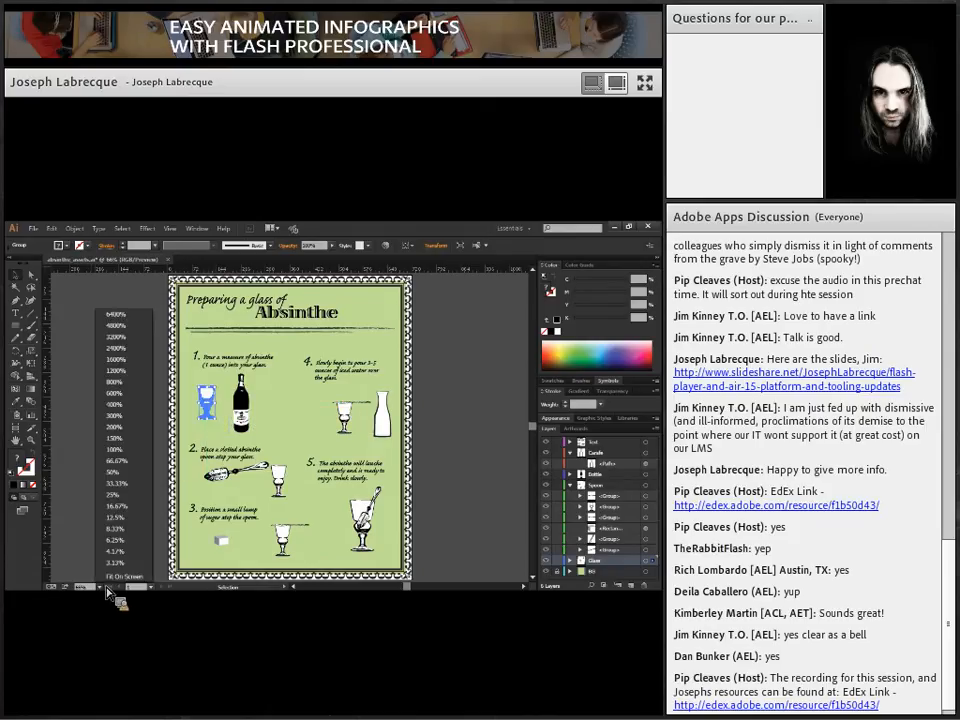
click(121, 382)
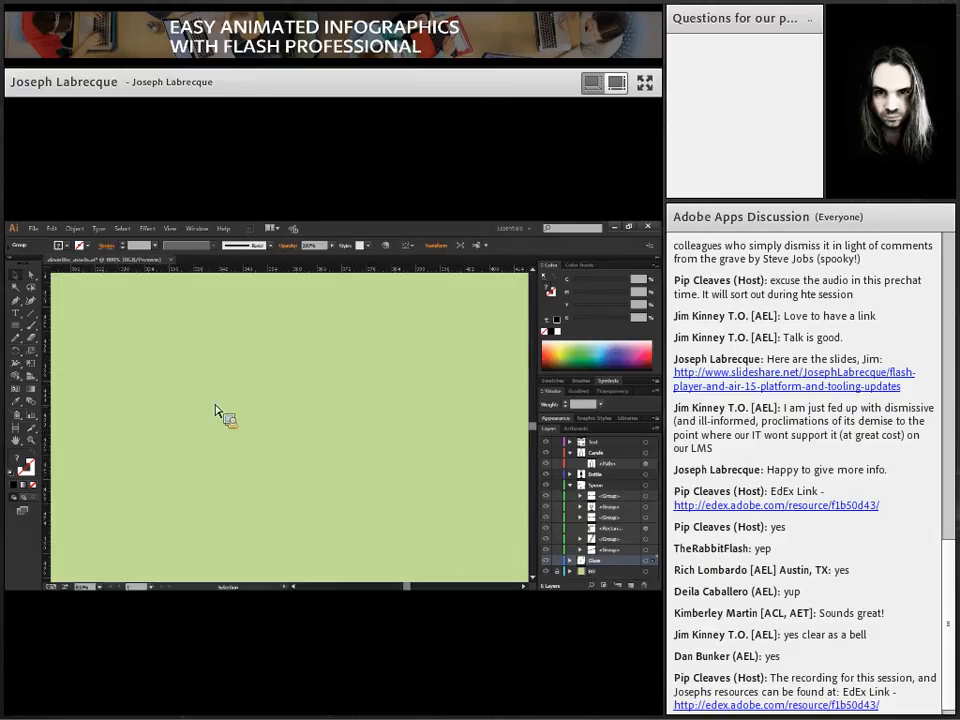
drag(154, 377, 274, 356)
drag(227, 399, 386, 428)
drag(131, 396, 360, 533)
drag(407, 408, 404, 472)
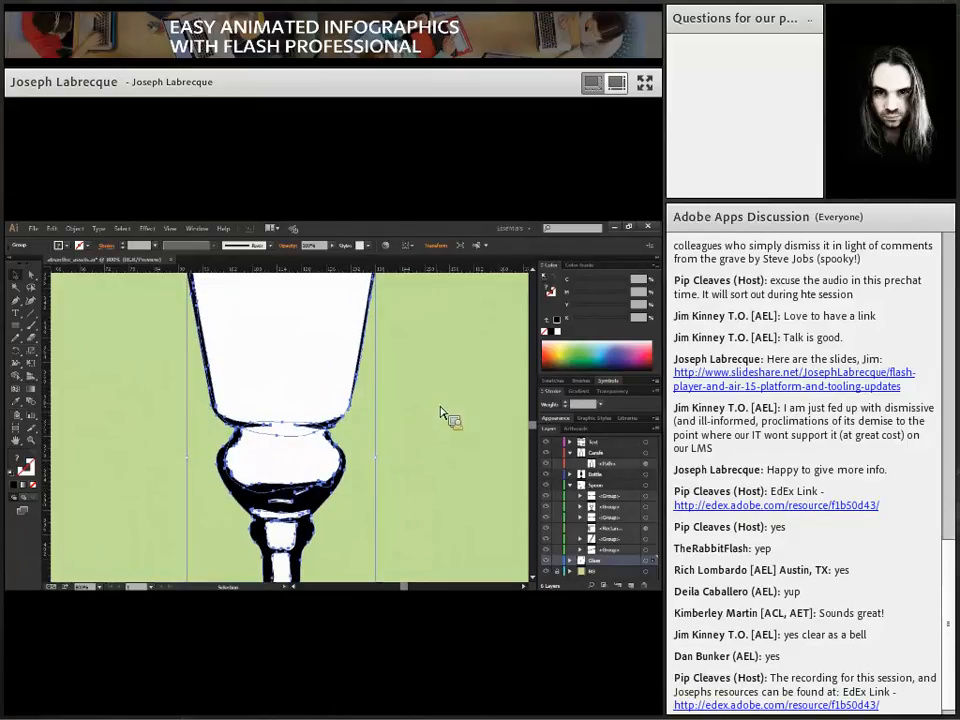
Step: Reposition the magnified glass artwork freehand on the green background
drag(306, 343, 205, 360)
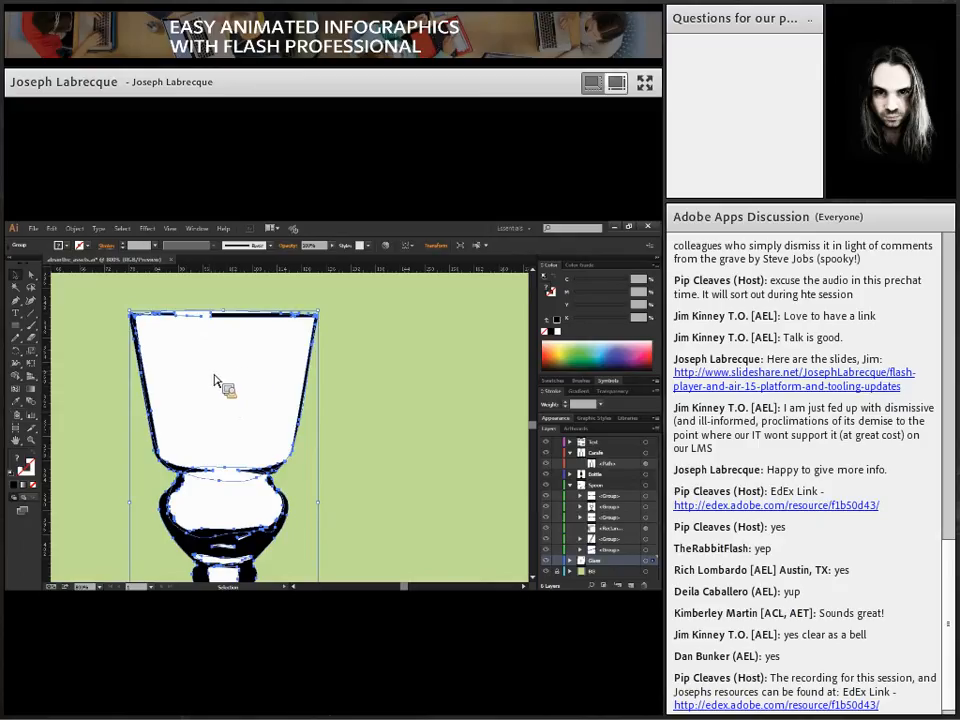
drag(227, 422, 218, 428)
drag(250, 392, 270, 367)
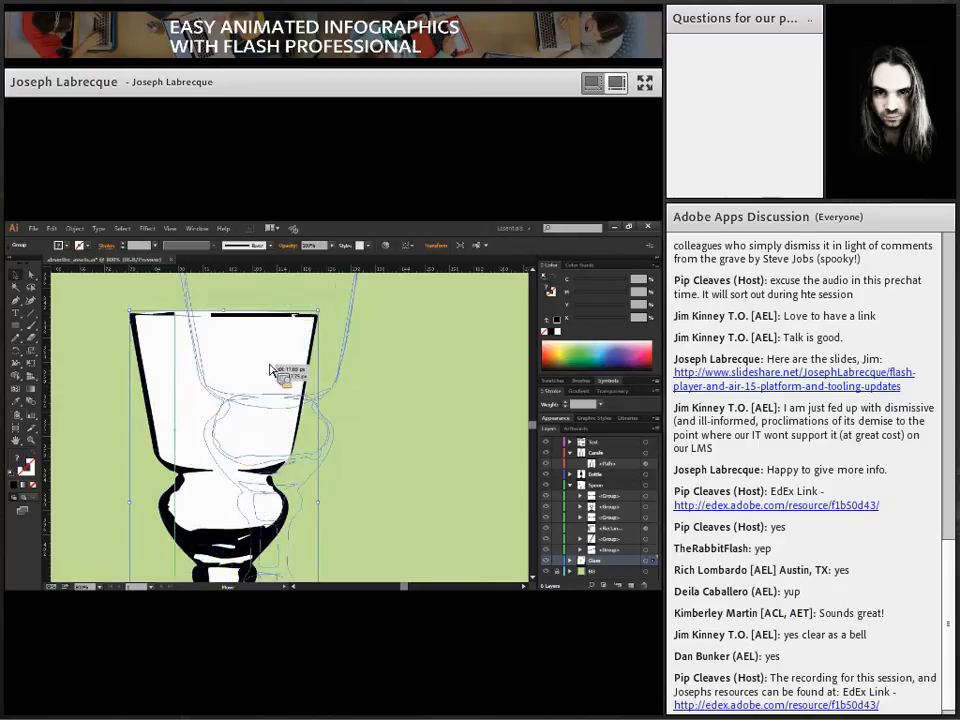
drag(268, 435, 268, 388)
drag(363, 388, 364, 390)
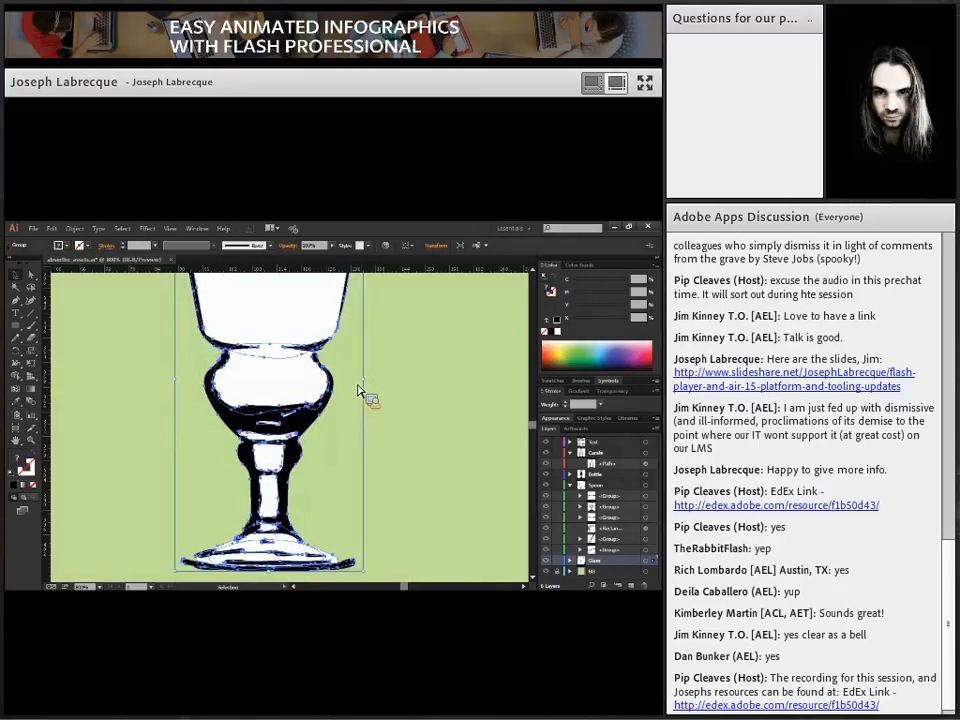
Step: Switch to Flash Professional and choose absinthe_assets.ai for import to the stage
click(614, 226)
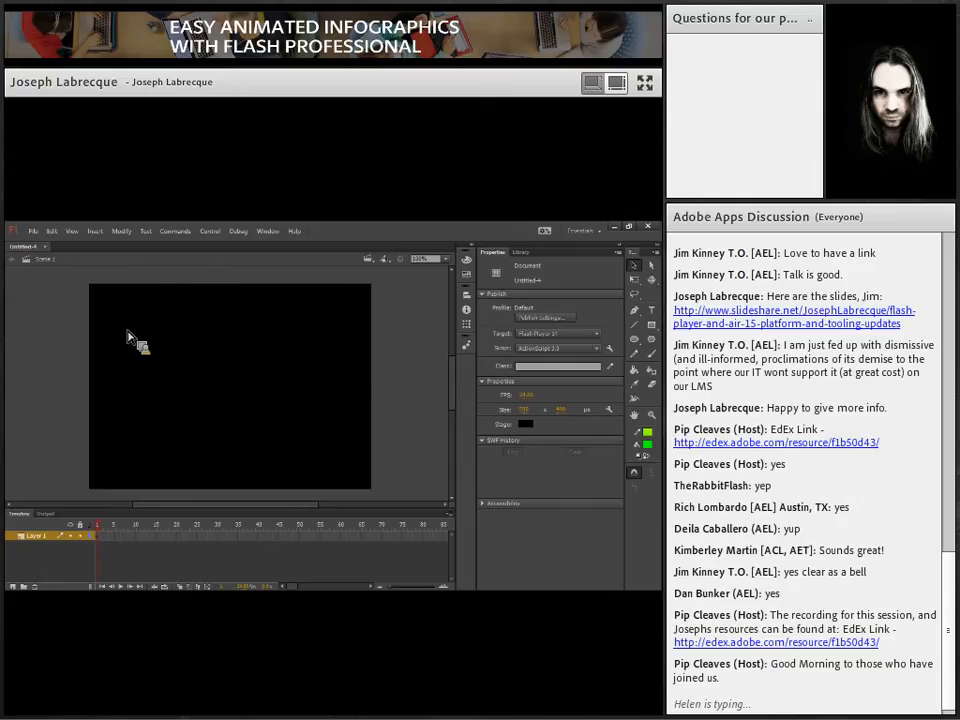
click(36, 236)
mouse_move(100, 390)
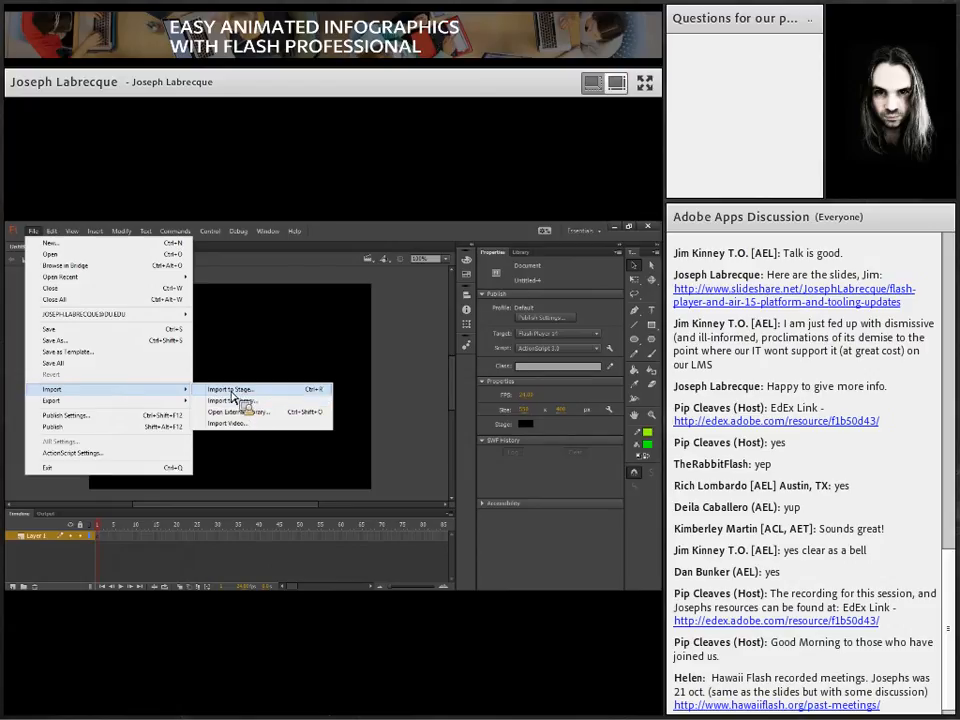
click(232, 392)
click(297, 324)
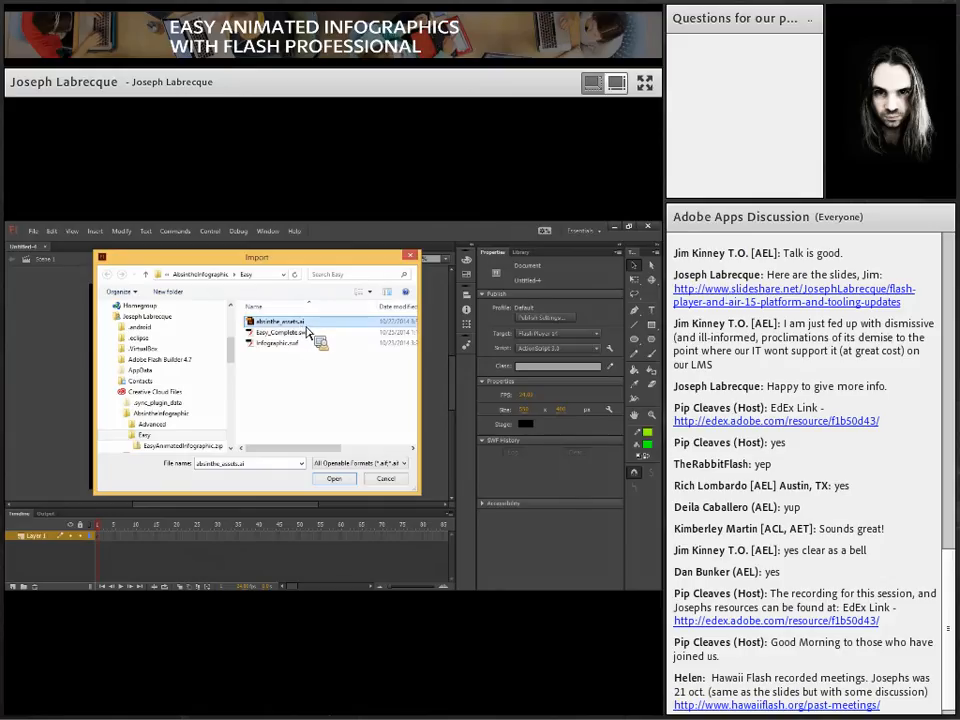
click(335, 476)
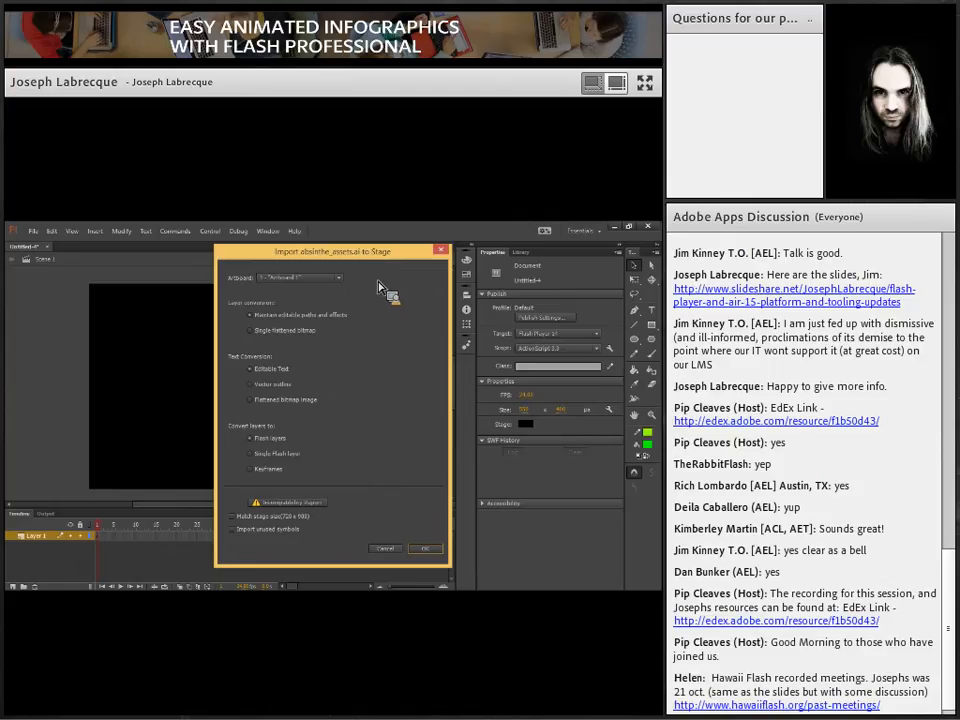
Step: Choose Artboard 1 as the import source and Editable Text as the text conversion
click(300, 277)
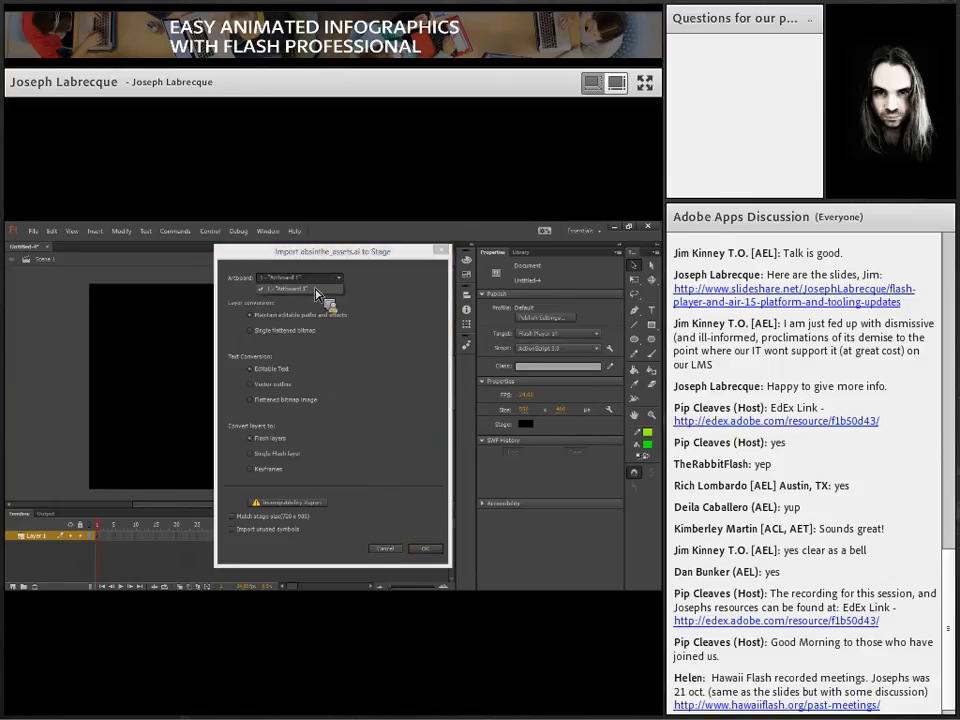
click(316, 290)
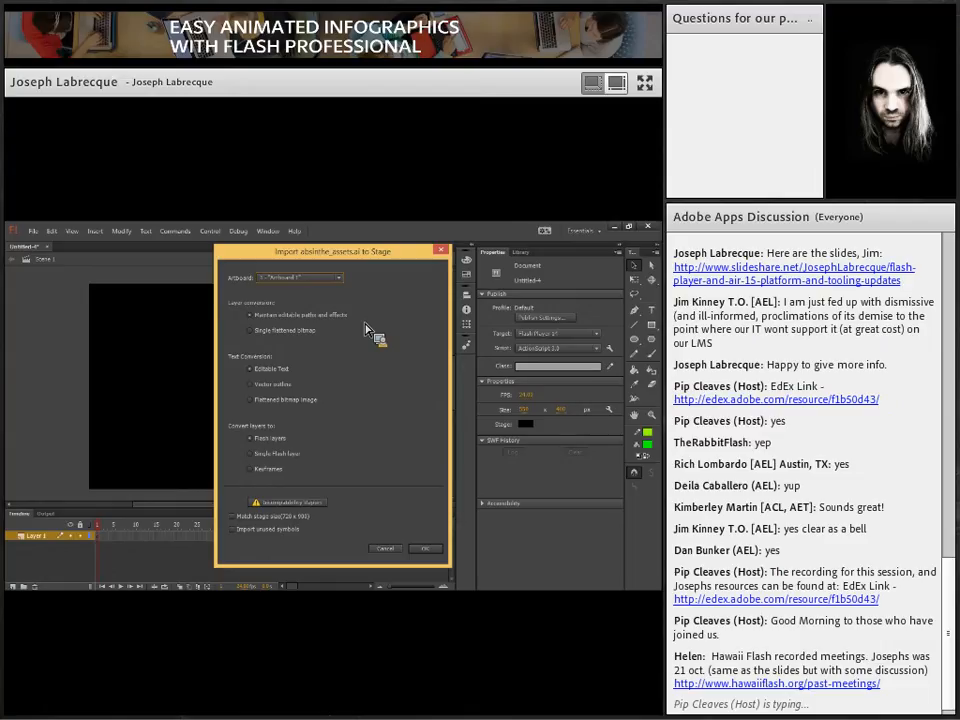
click(268, 386)
click(252, 369)
click(268, 386)
click(280, 372)
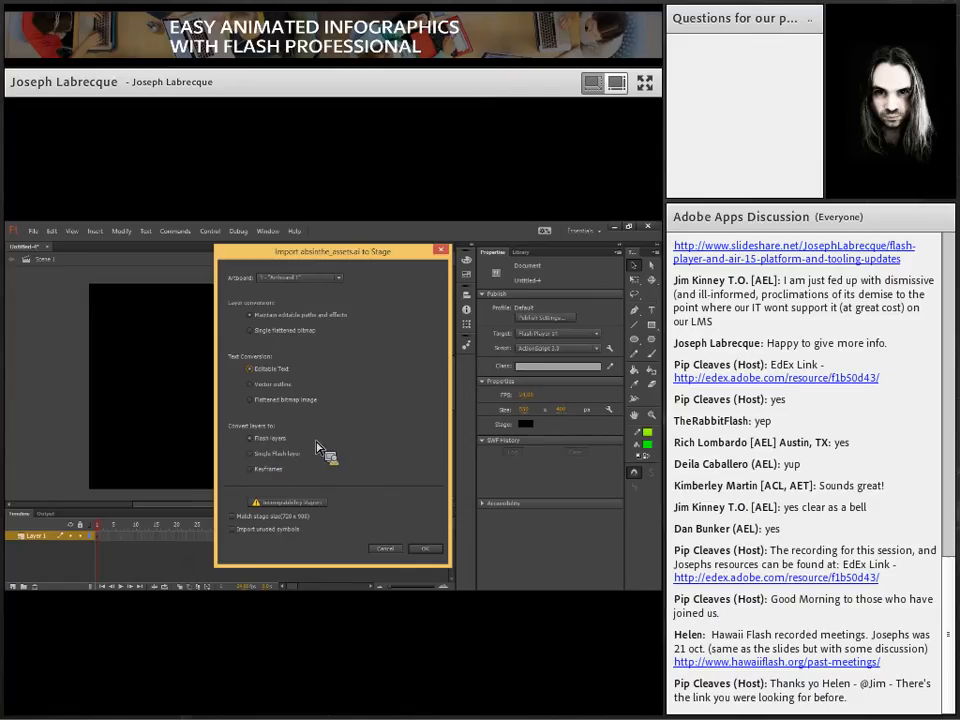
Step: Review the entries in the incompatibility report and accept it with the recommended import settings applied
click(281, 509)
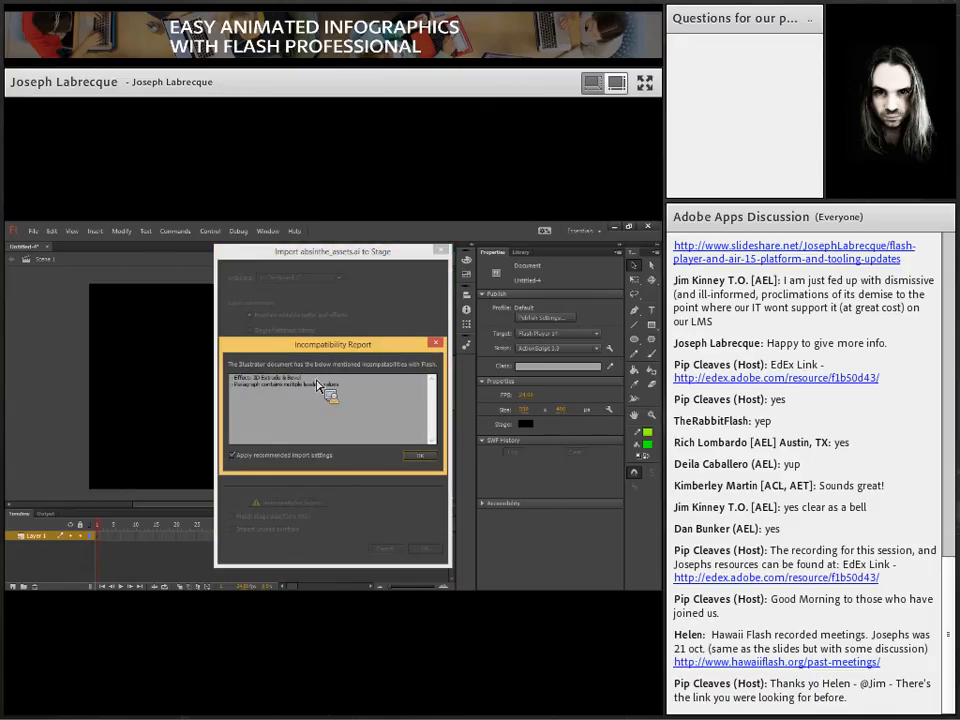
click(245, 380)
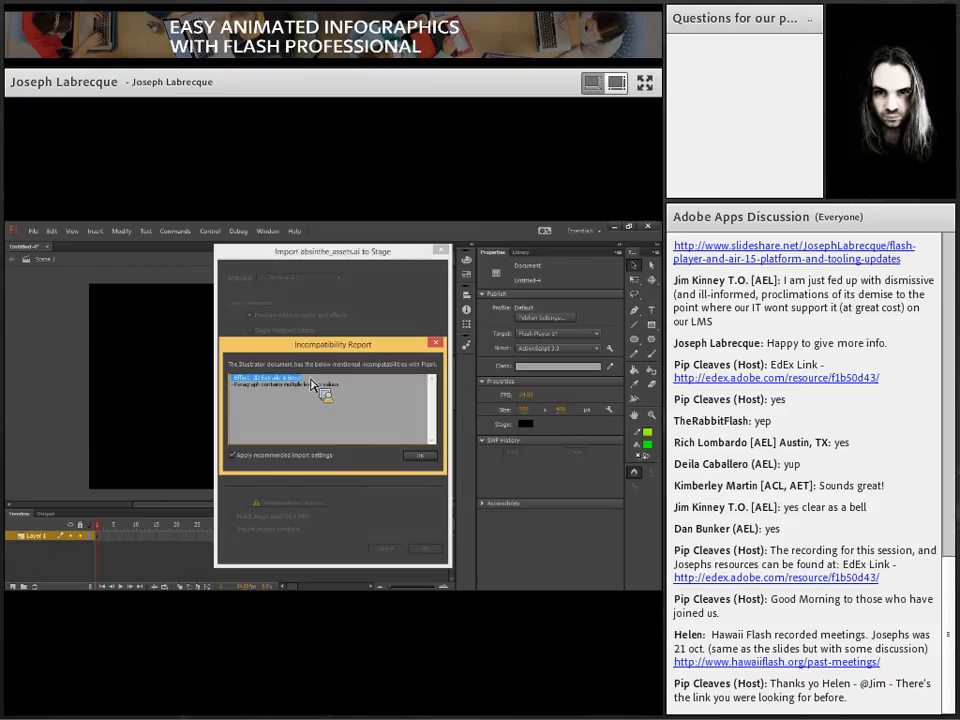
click(251, 398)
drag(226, 397, 324, 398)
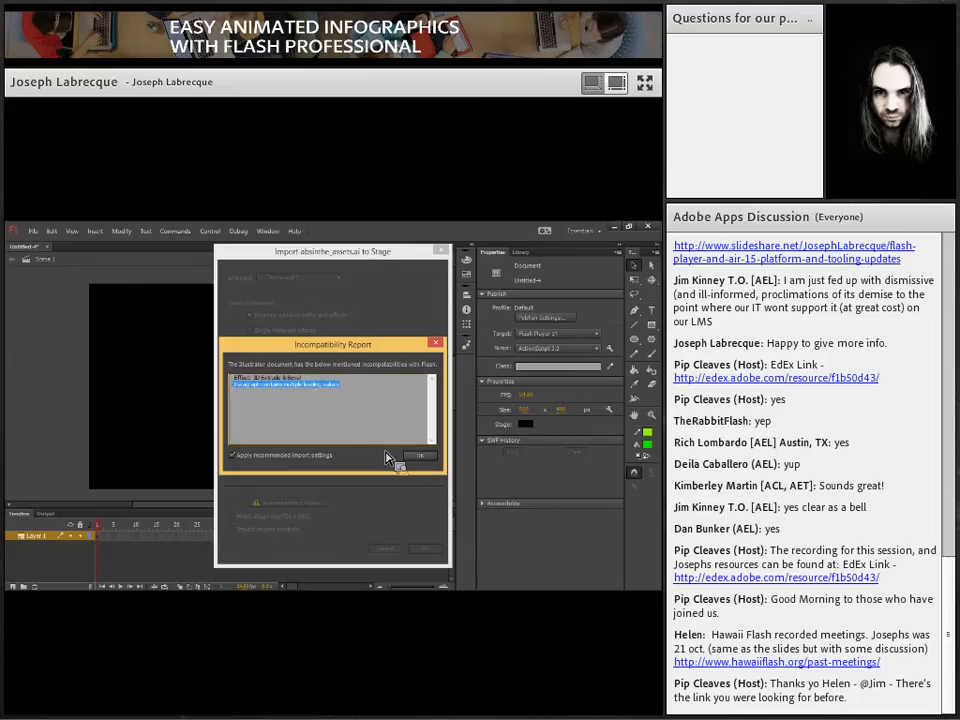
click(420, 457)
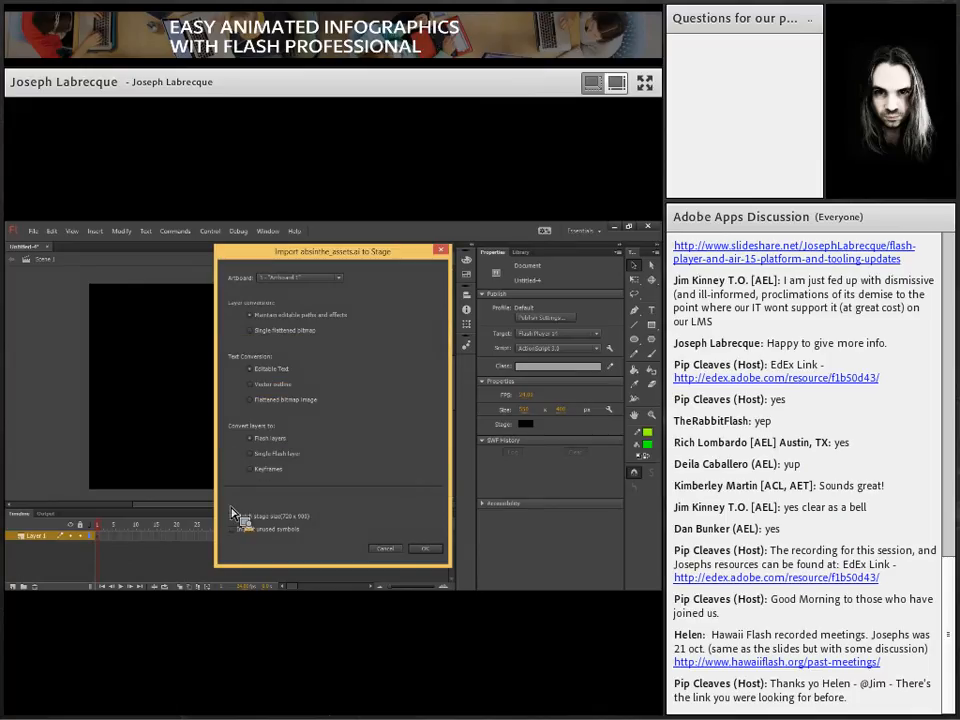
Step: Match the stage size to 720 x 900, complete the import, and deselect the imported artwork
click(233, 517)
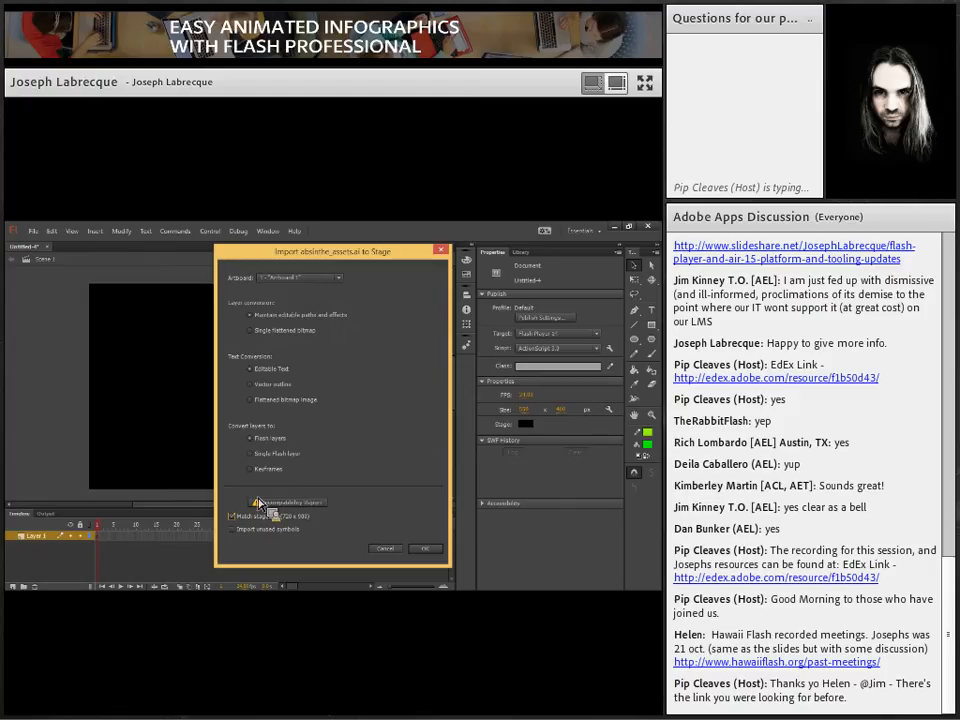
click(425, 547)
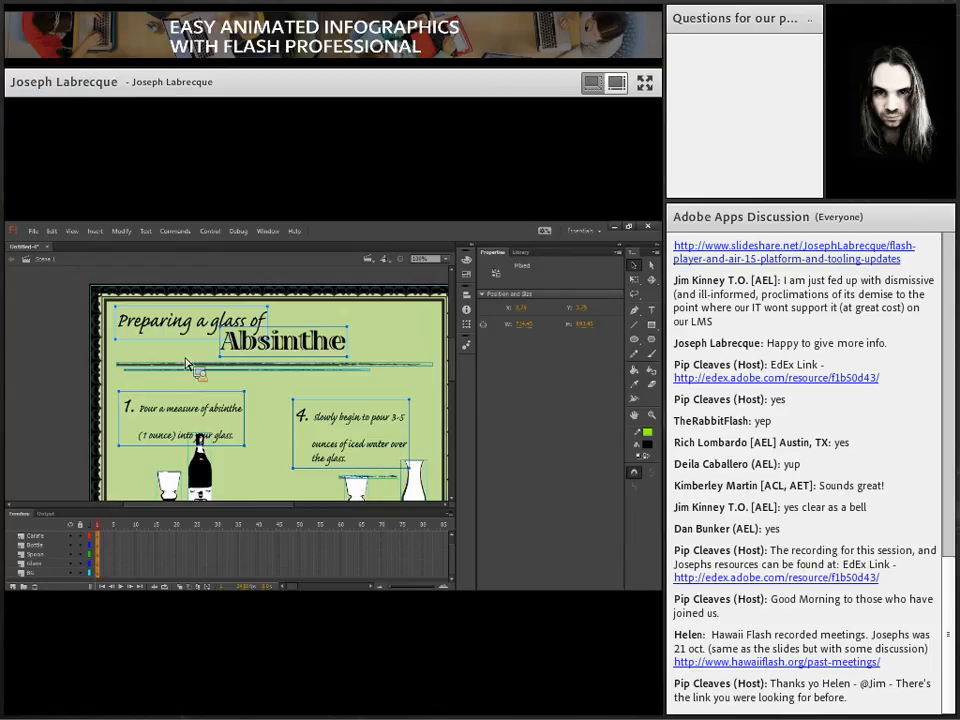
scroll(457, 356, down, 2)
scroll(457, 356, down, 2)
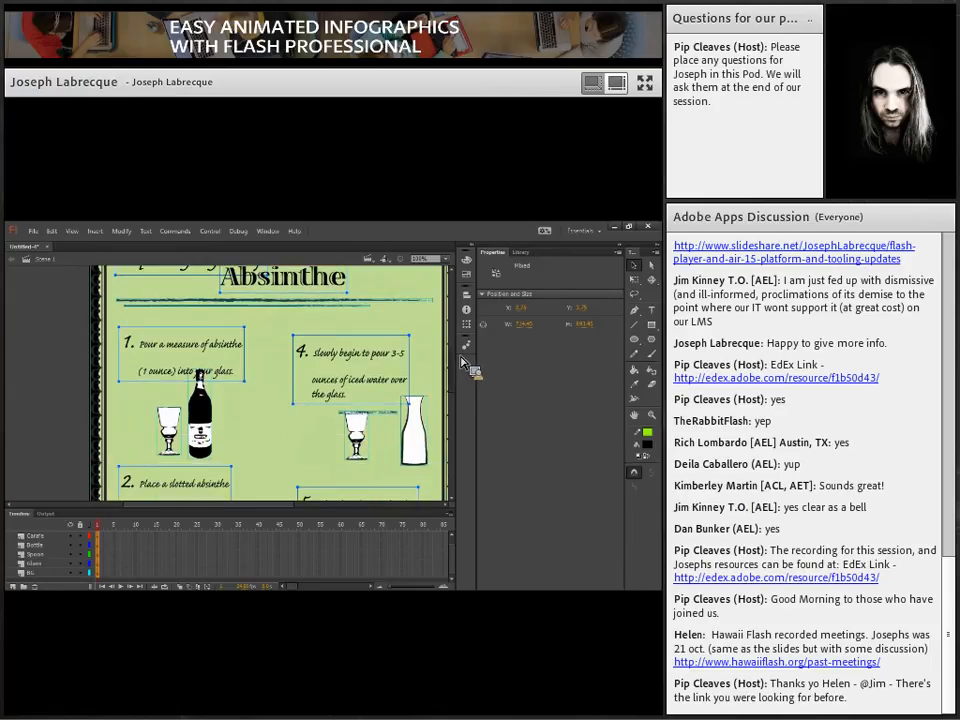
click(443, 258)
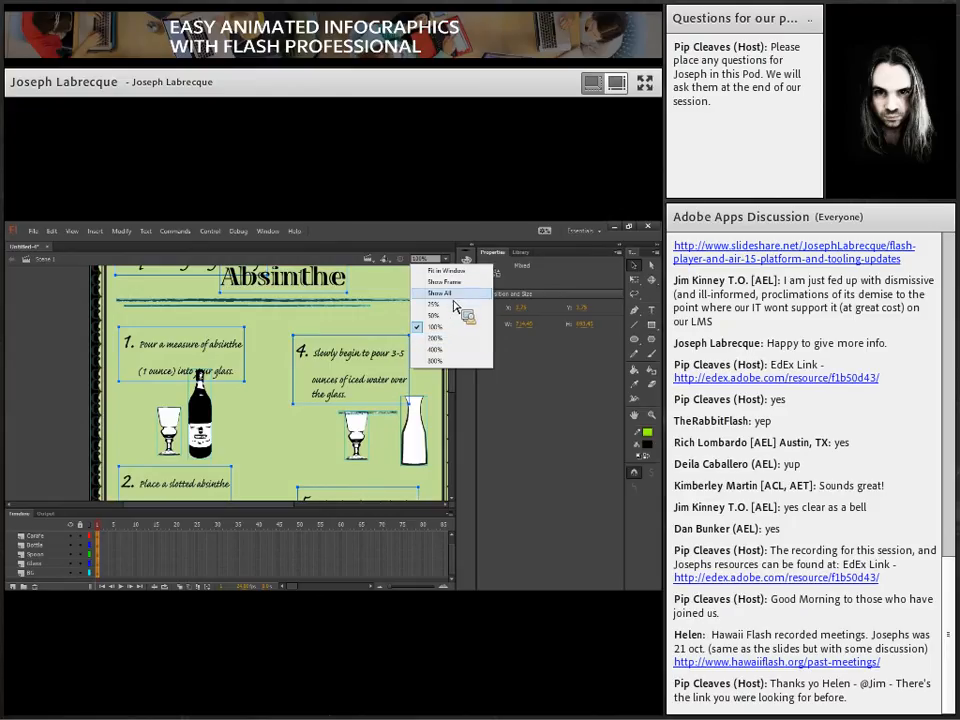
click(454, 295)
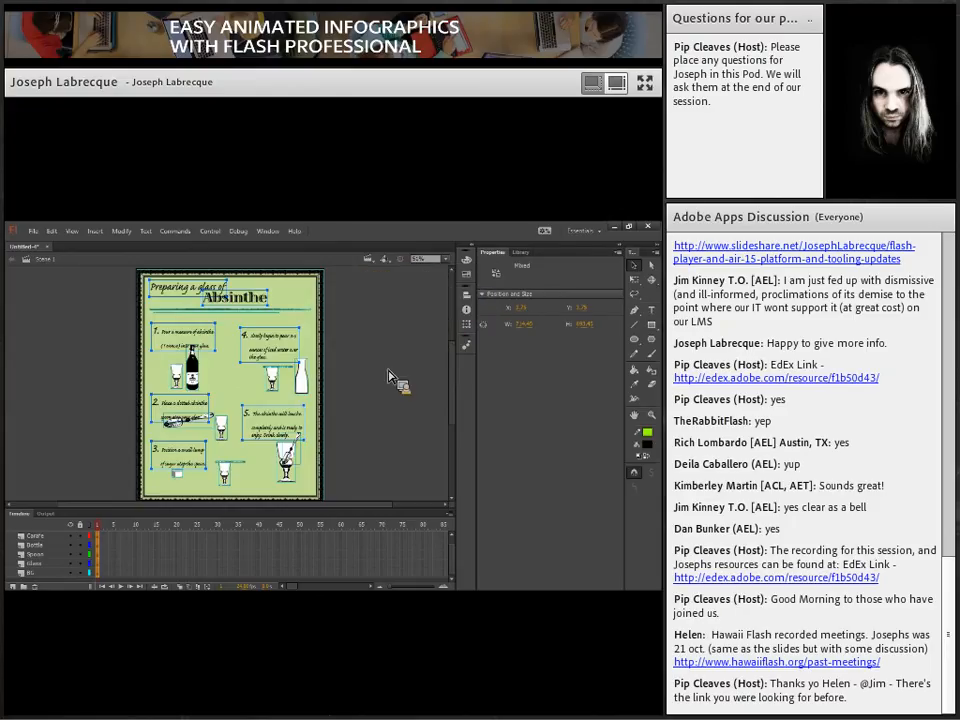
click(390, 412)
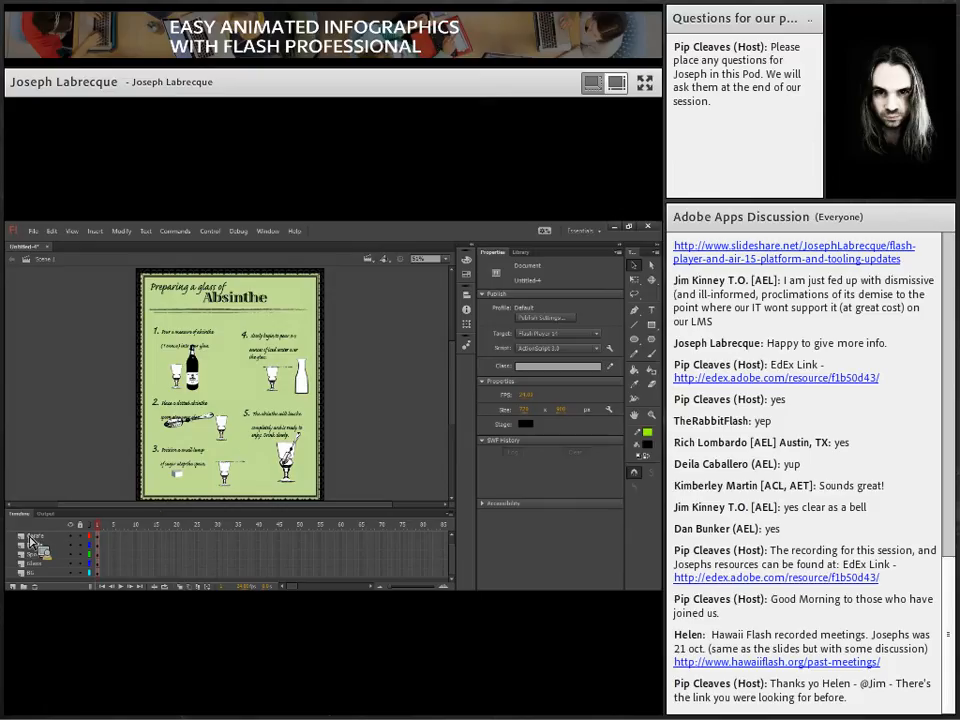
Step: Enlarge the timeline area and examine the imported layers, including the first frames of the Text and Carafe layers
mouse_move(86, 510)
mouse_down()
mouse_move(84, 477)
mouse_move(84, 492)
mouse_up()
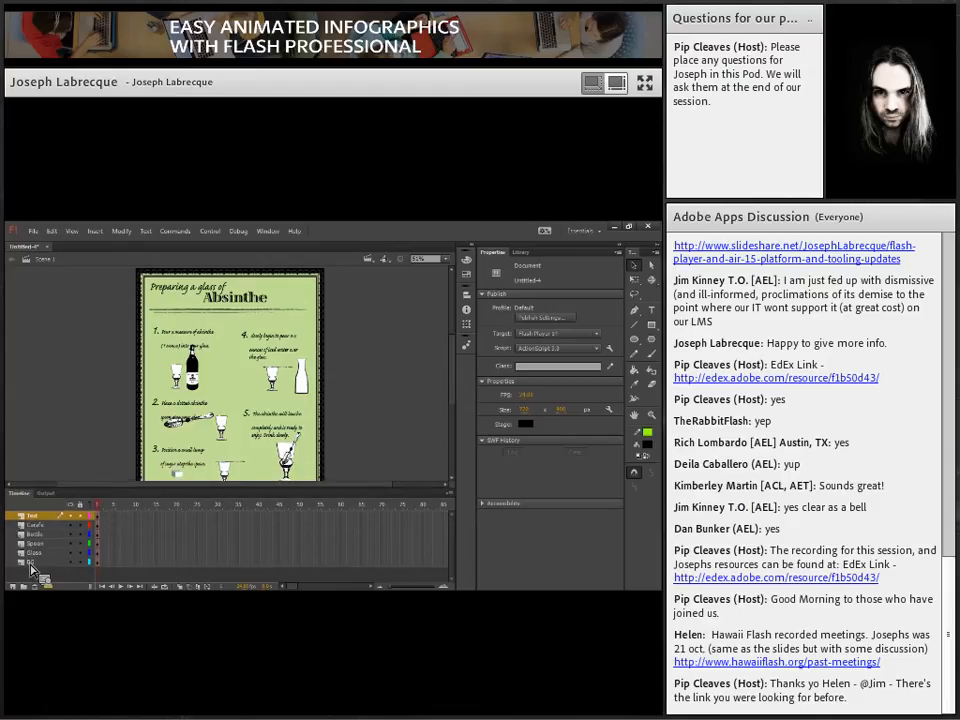
click(98, 516)
click(100, 526)
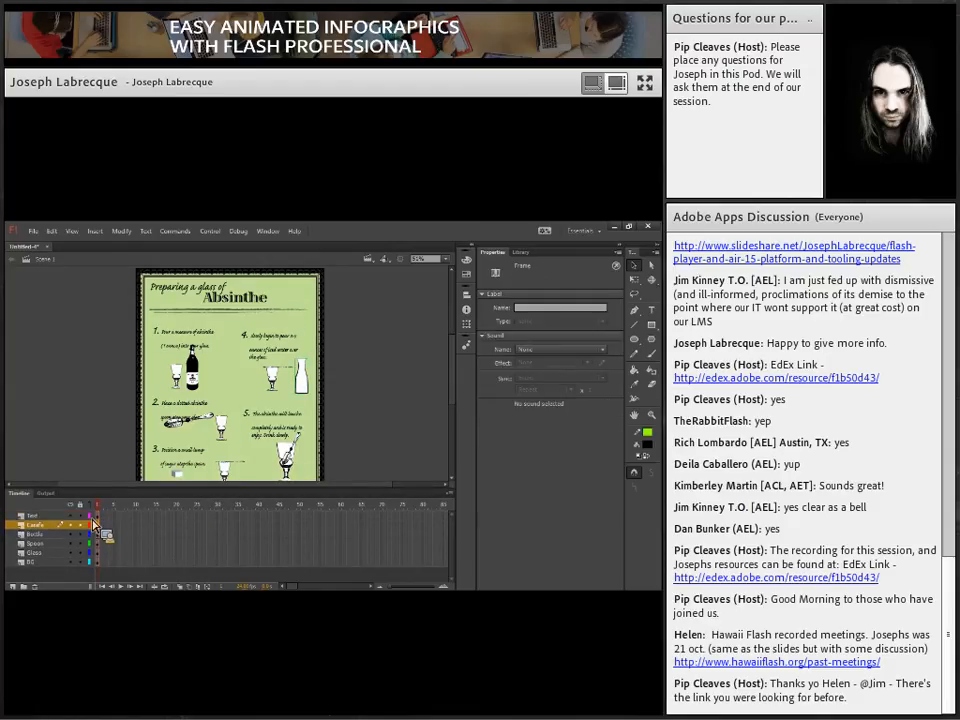
drag(66, 521, 42, 518)
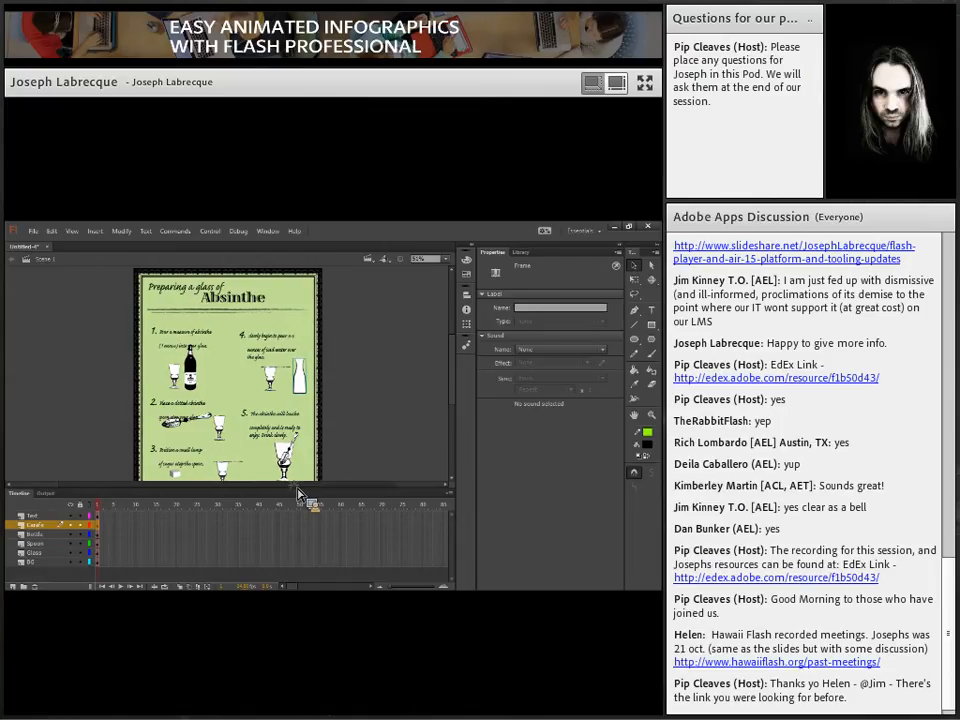
Step: Close the untitled document without saving and open Layout_Complete.fla, viewing the layout from its title
click(49, 247)
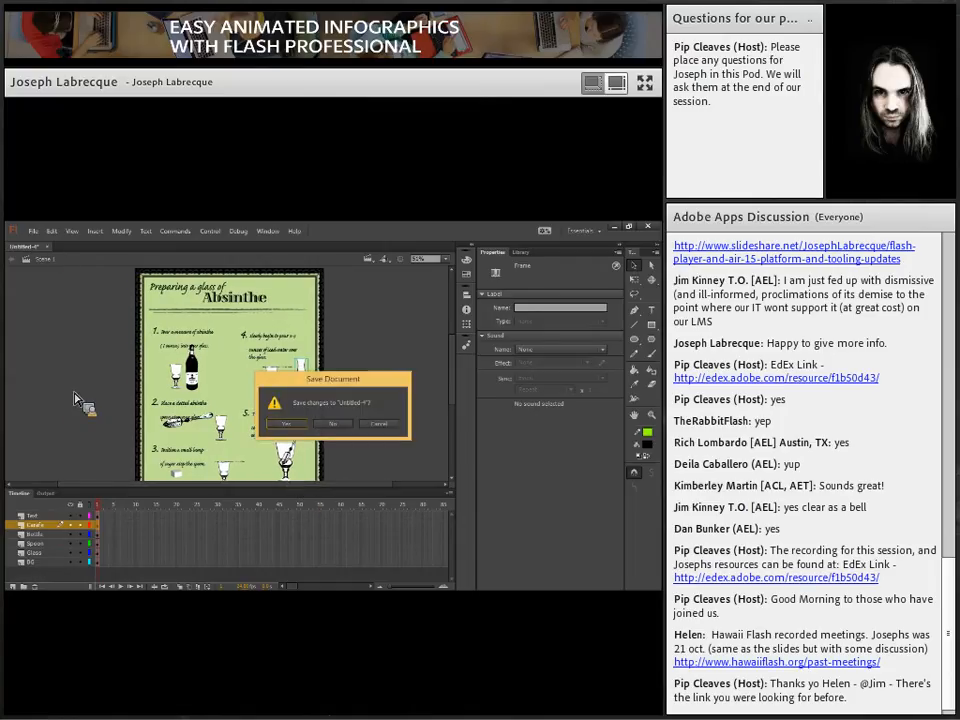
click(340, 432)
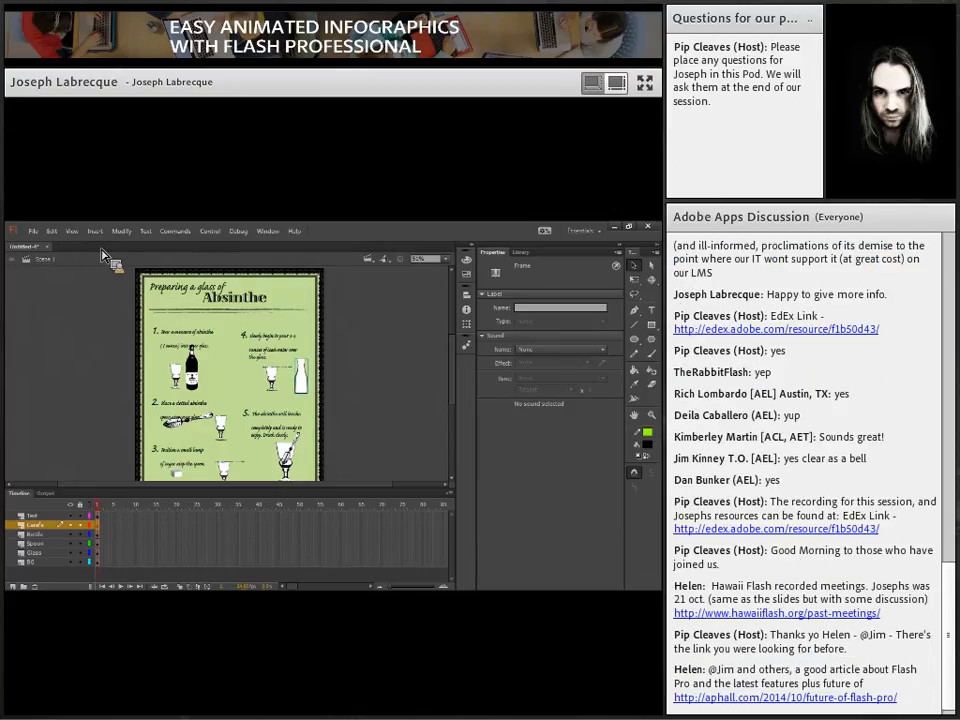
click(47, 247)
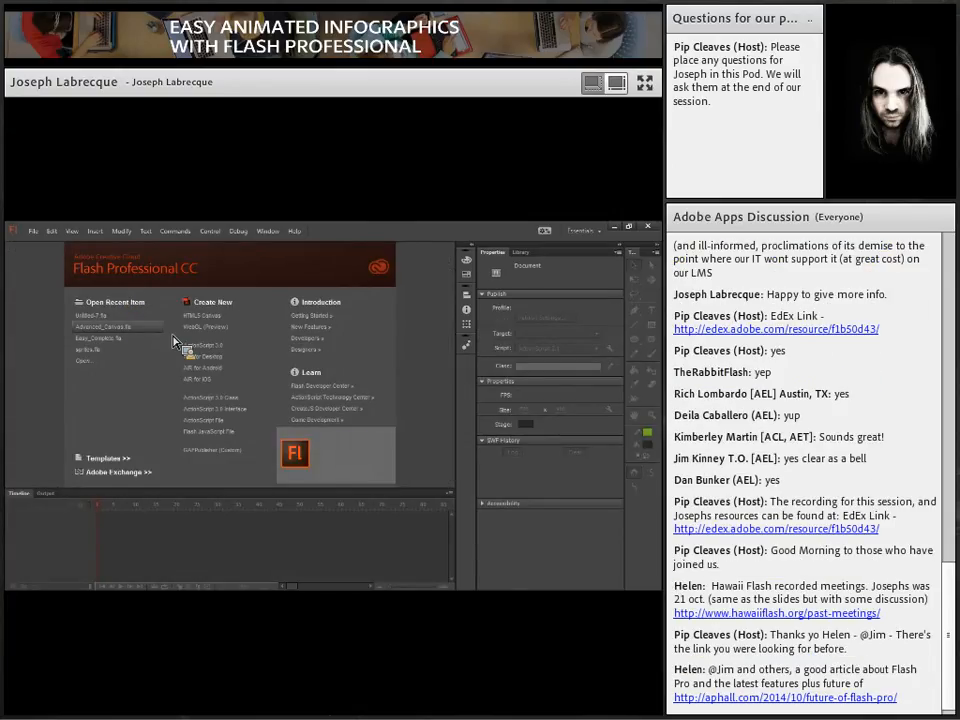
drag(175, 343, 57, 418)
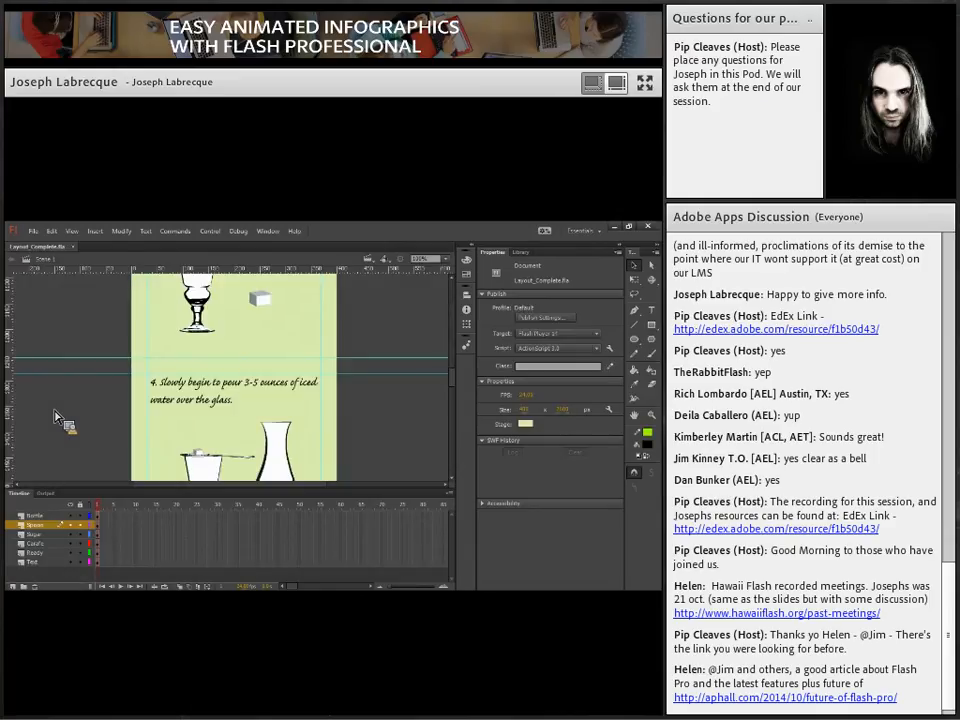
drag(452, 376, 462, 323)
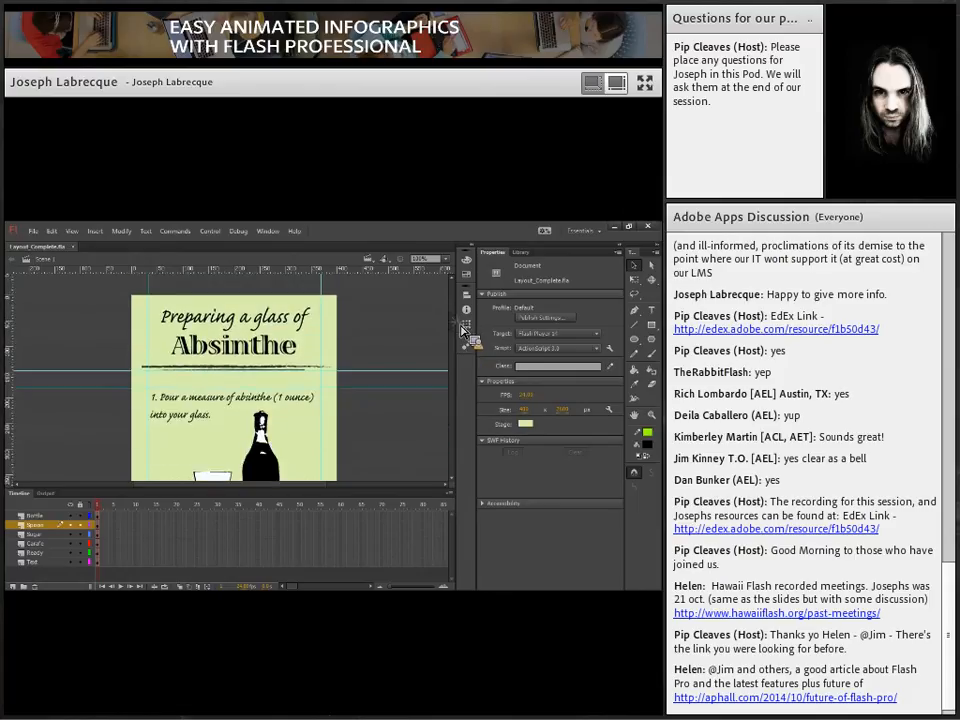
Step: Examine the properties of the step 1 instruction text, the absinthe bottle and the glass on the stage
mouse_move(460, 326)
mouse_down()
mouse_move(461, 345)
mouse_move(461, 318)
mouse_move(461, 329)
mouse_up()
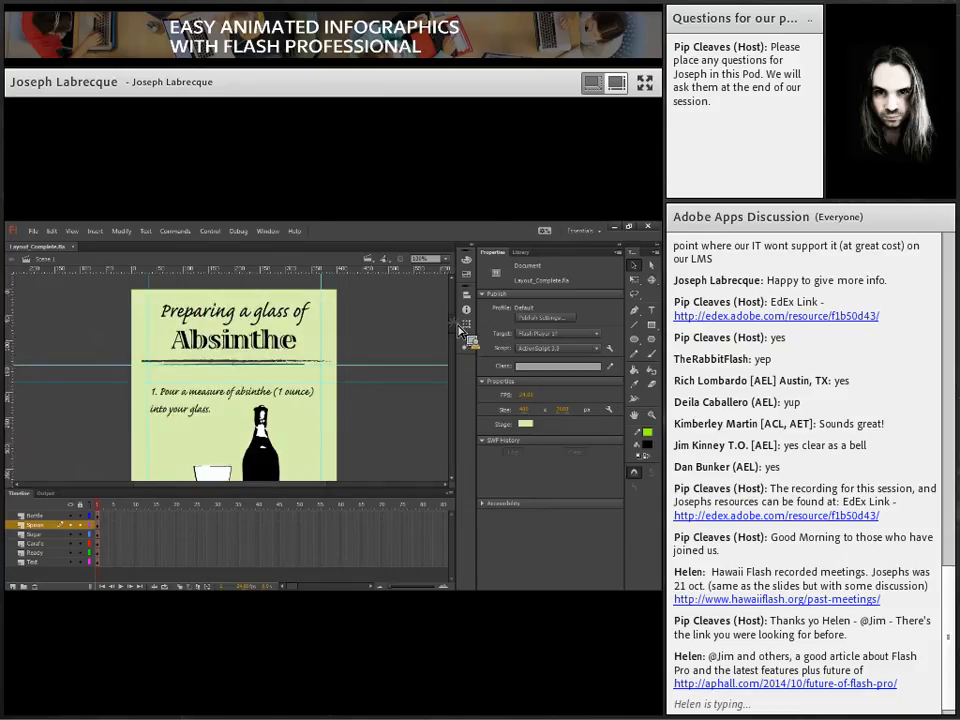
drag(460, 329, 461, 342)
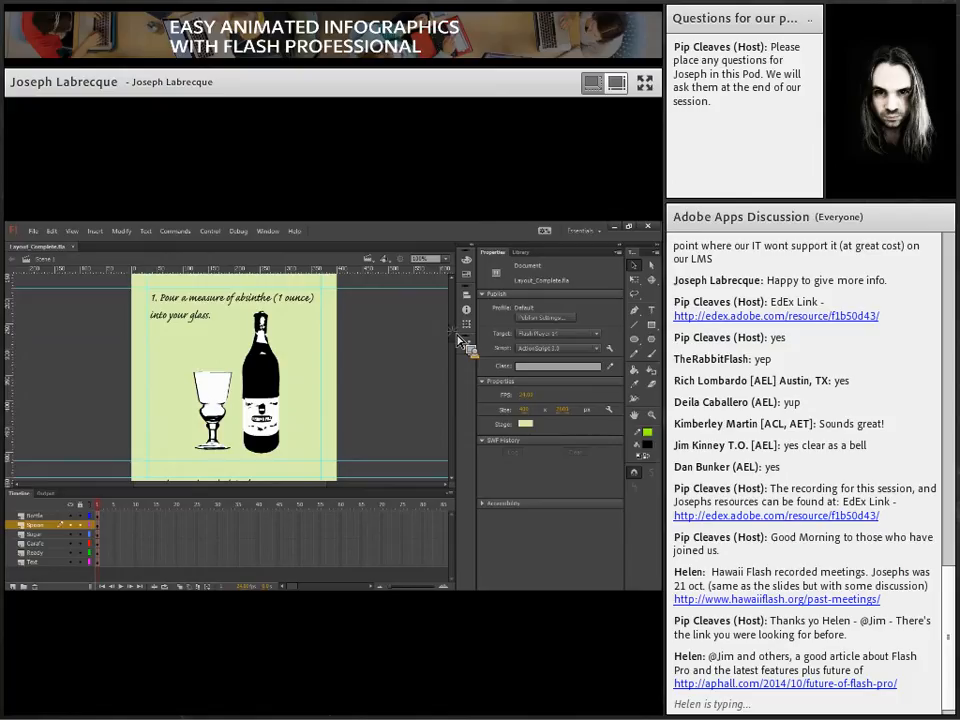
drag(460, 341, 463, 335)
click(242, 312)
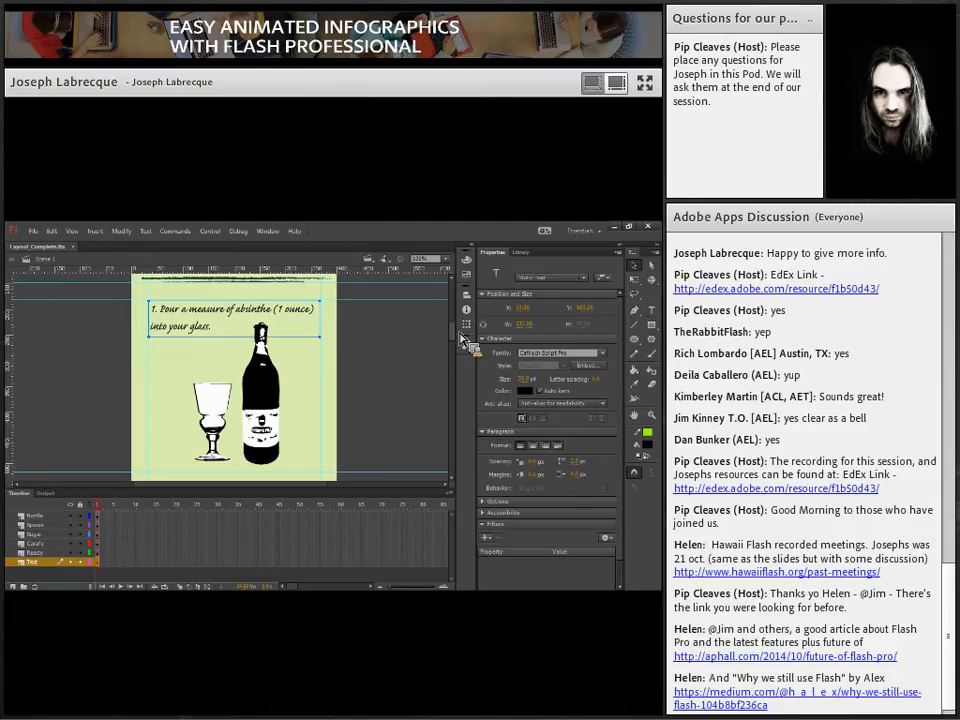
click(262, 400)
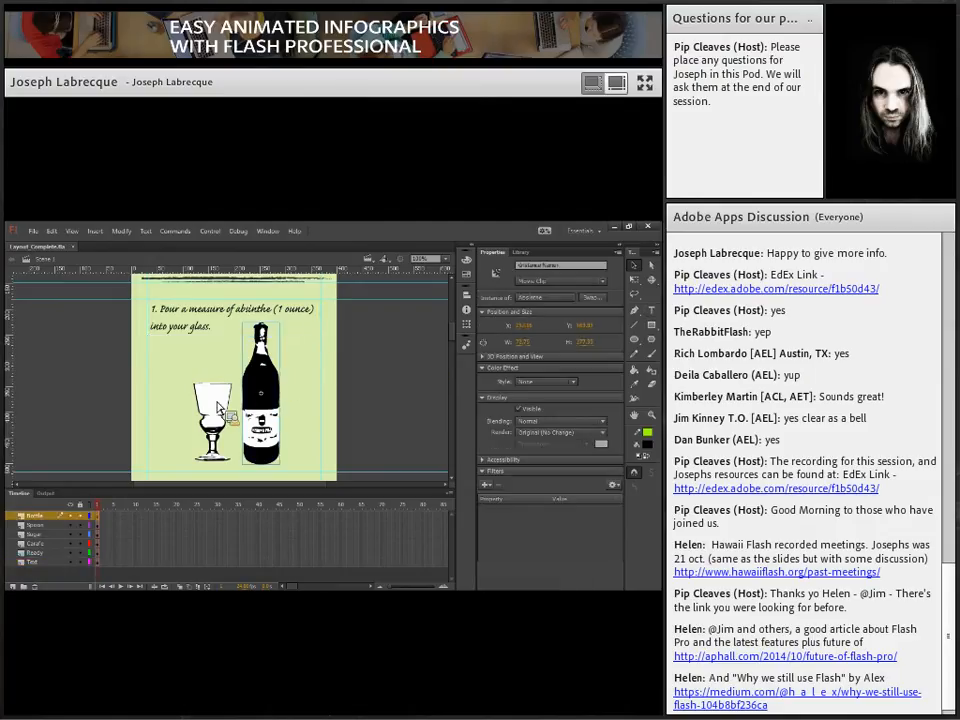
click(214, 405)
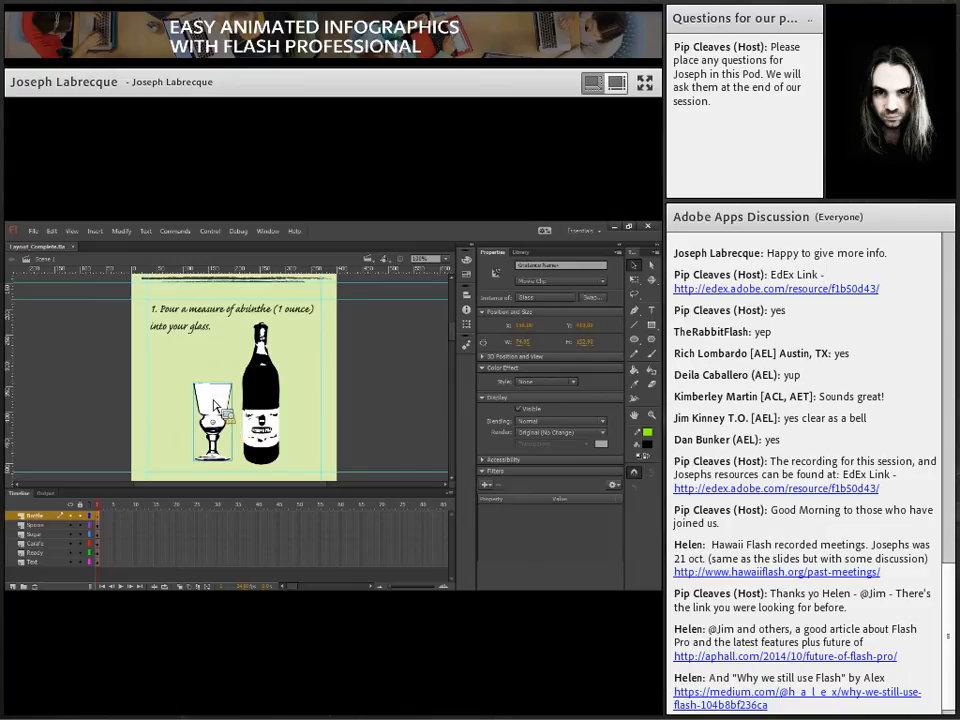
click(265, 388)
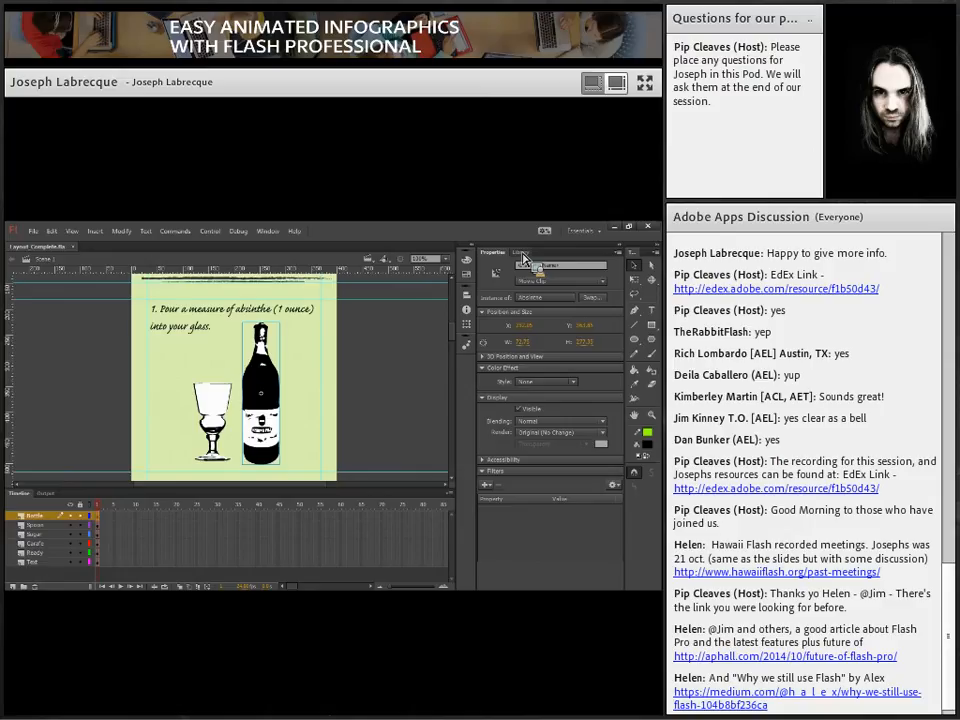
Step: Preview the Carafe, Glass, Spoon and Sugar symbols in the document's library
click(522, 253)
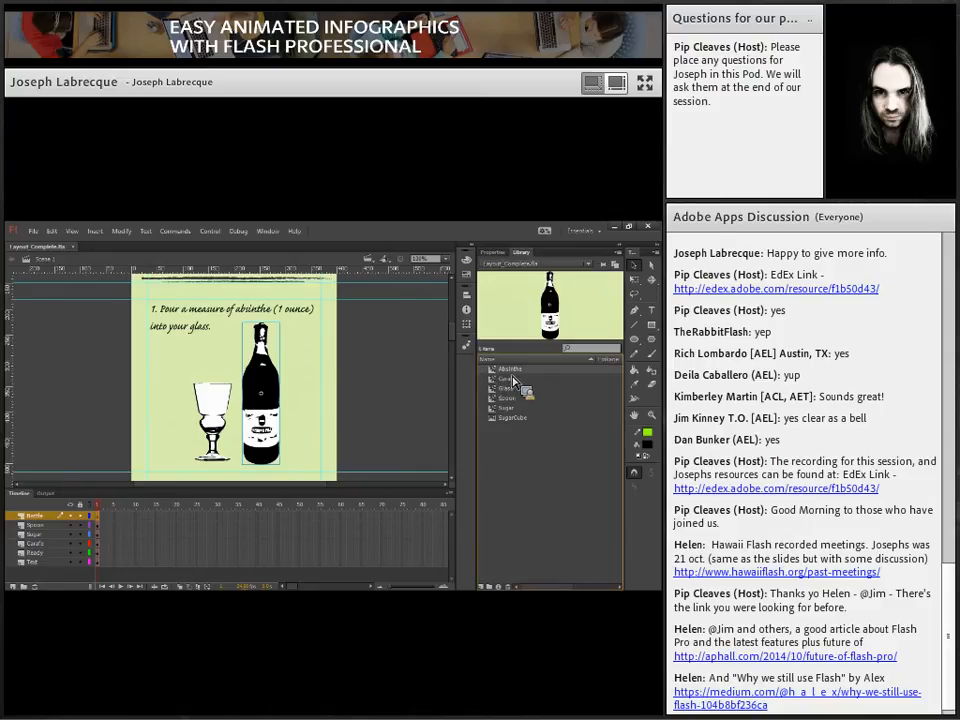
click(508, 382)
click(508, 389)
click(509, 398)
click(508, 408)
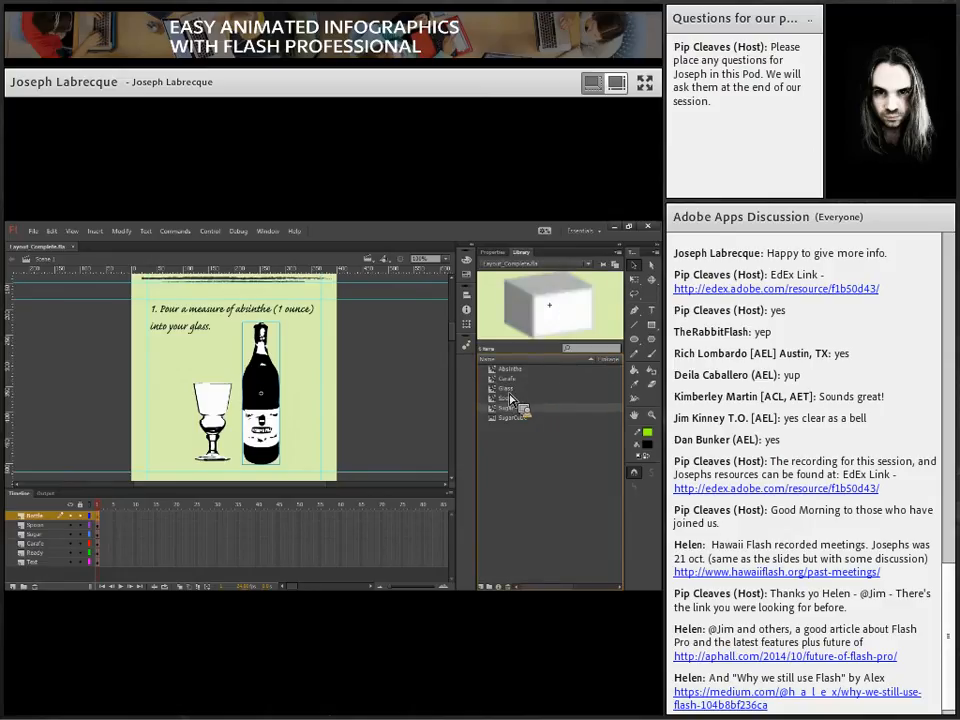
click(510, 390)
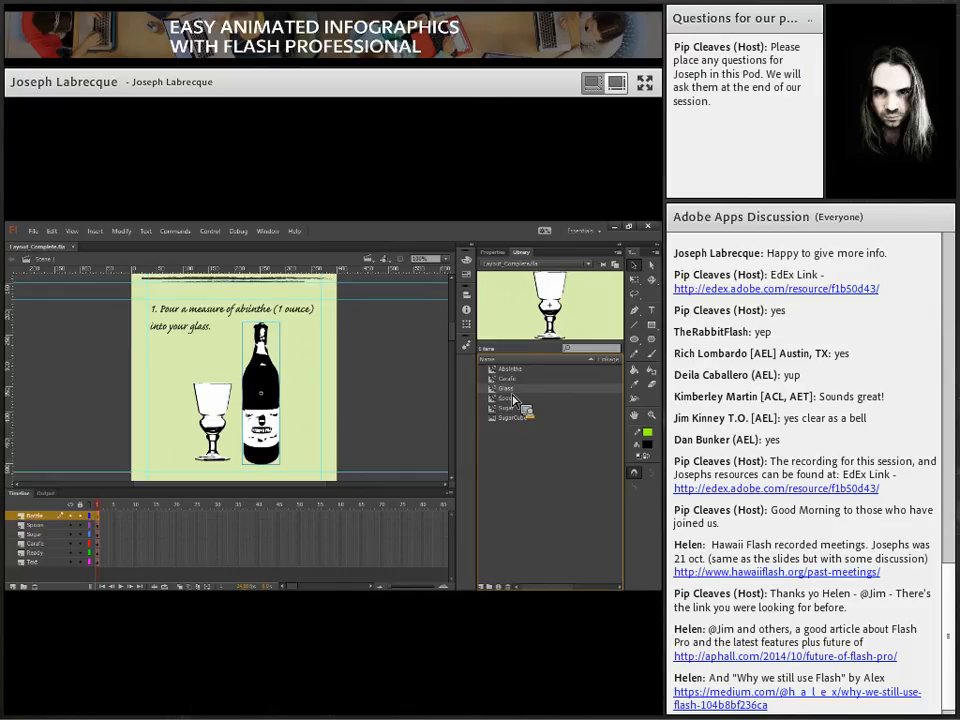
Step: Compare the properties of the glass instances in steps 1 and 5, viewing the illustrations of the steps between them
click(206, 399)
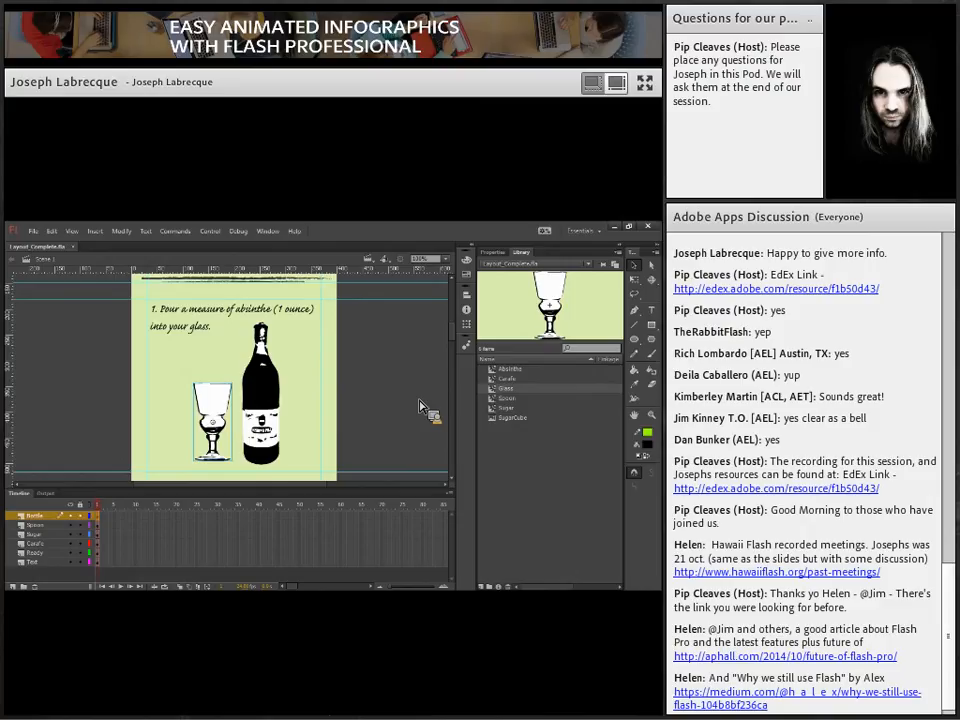
click(499, 254)
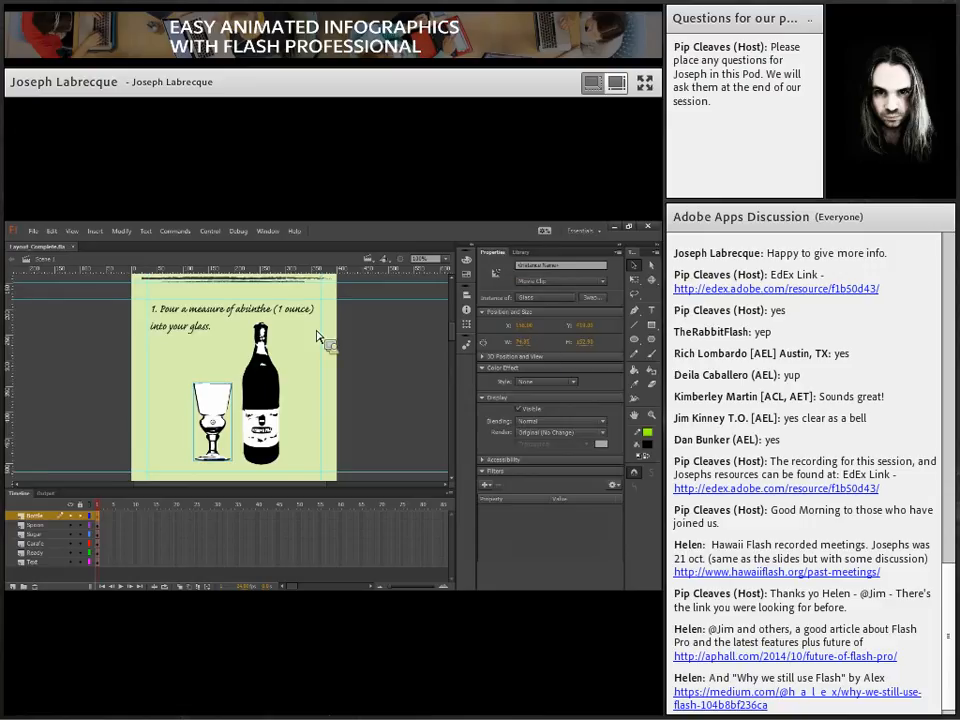
scroll(448, 348, down, 5)
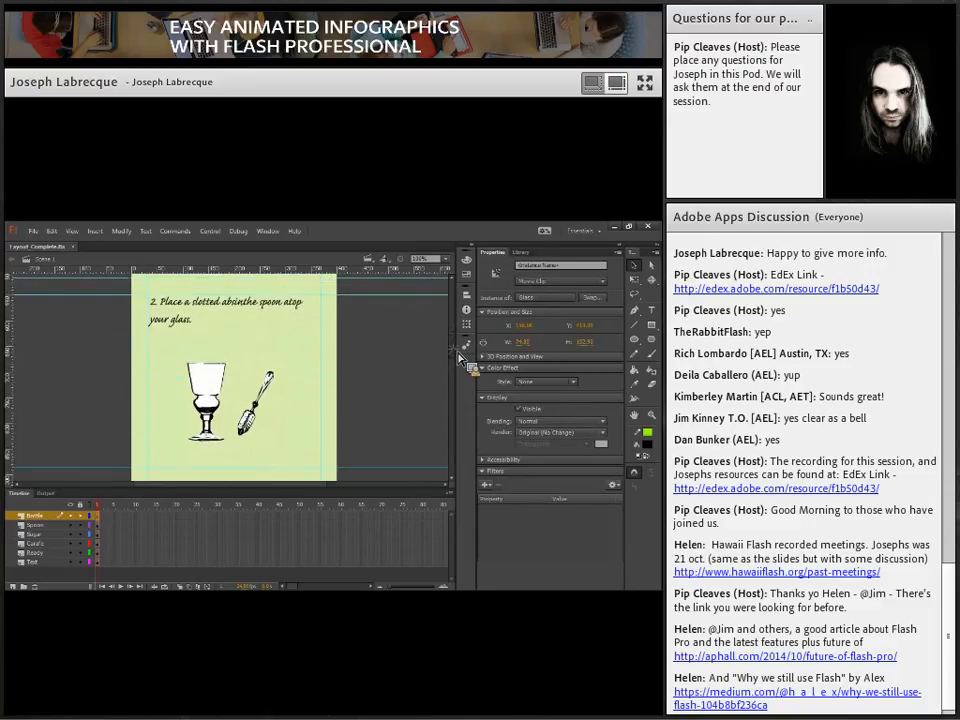
scroll(460, 365, down, 8)
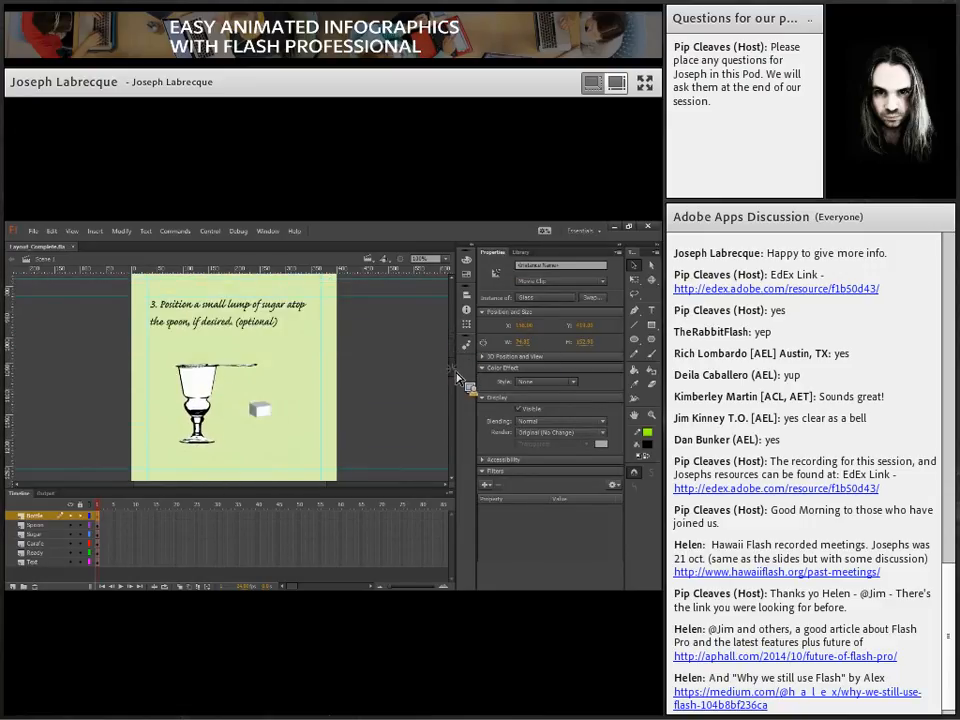
scroll(460, 395, down, 3)
scroll(458, 403, down, 5)
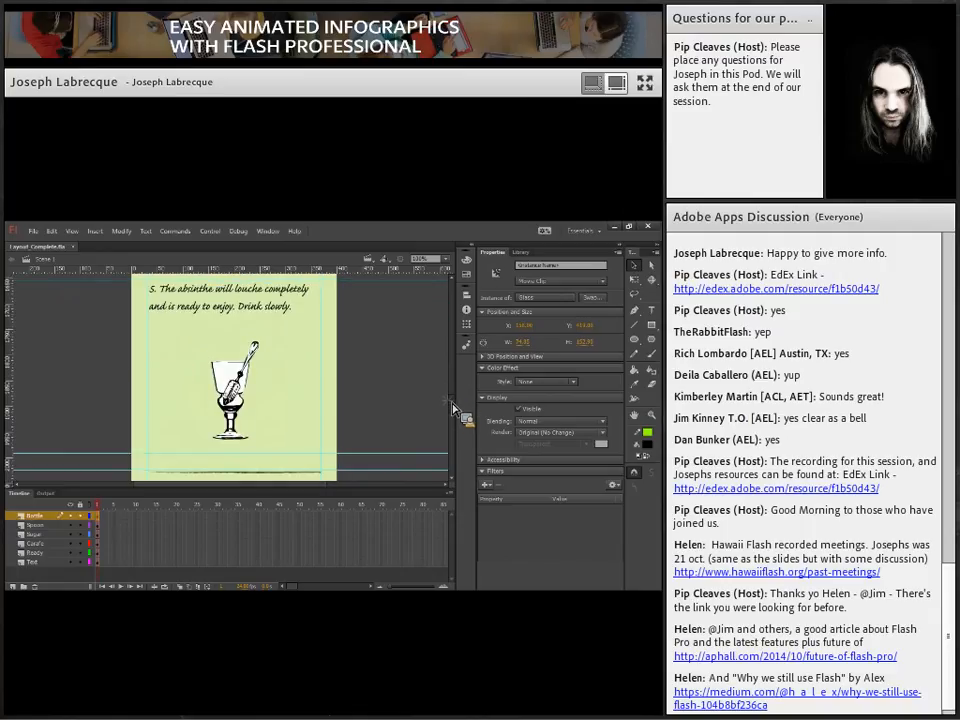
scroll(450, 412, up, 1)
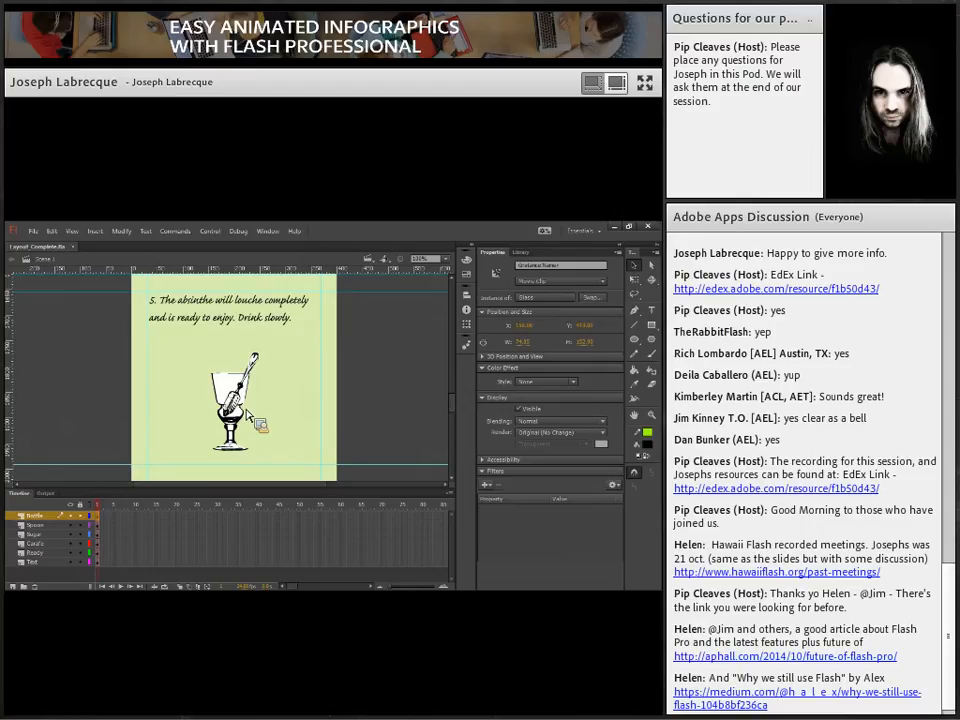
click(246, 406)
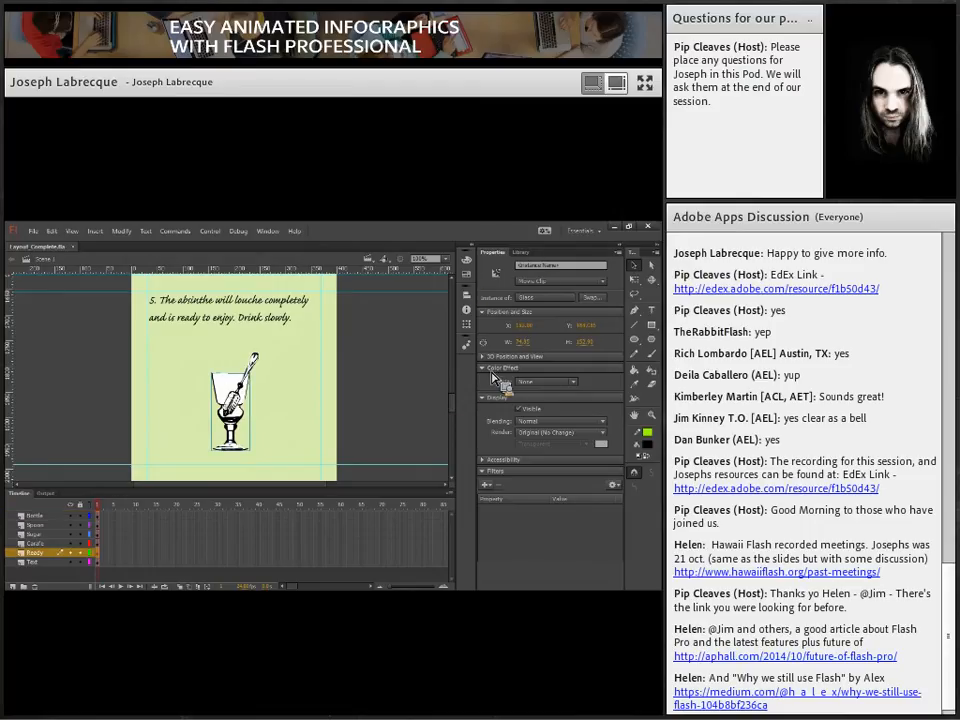
Step: Review the layout from step 2 through the Absinthe Facts section, with the library contents shown
scroll(462, 400, up, 10)
scroll(460, 381, up, 10)
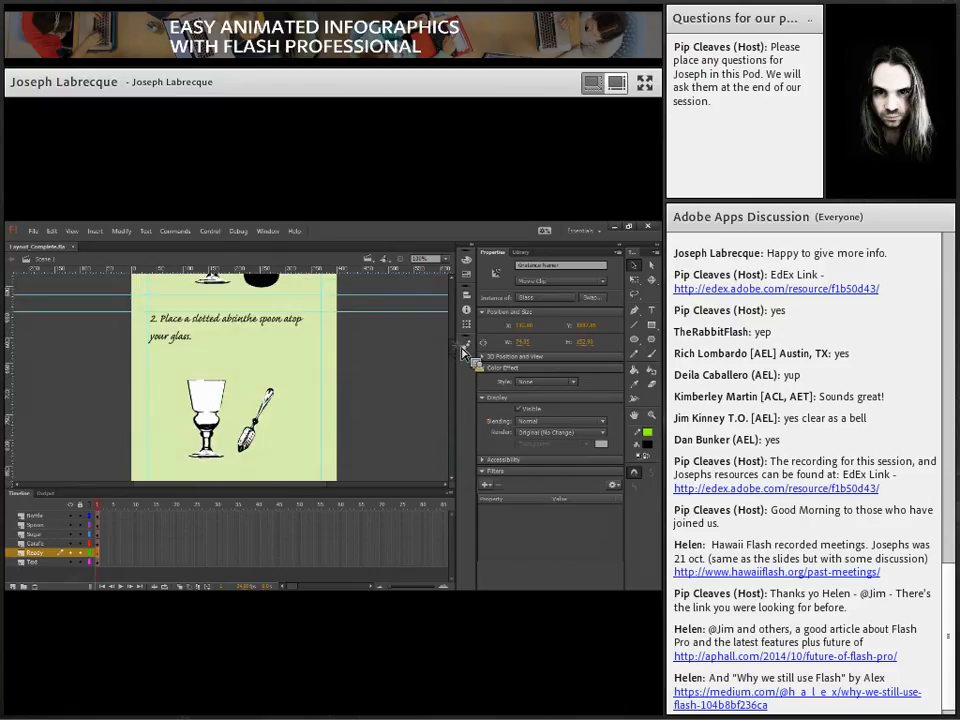
scroll(462, 352, down, 1)
click(521, 252)
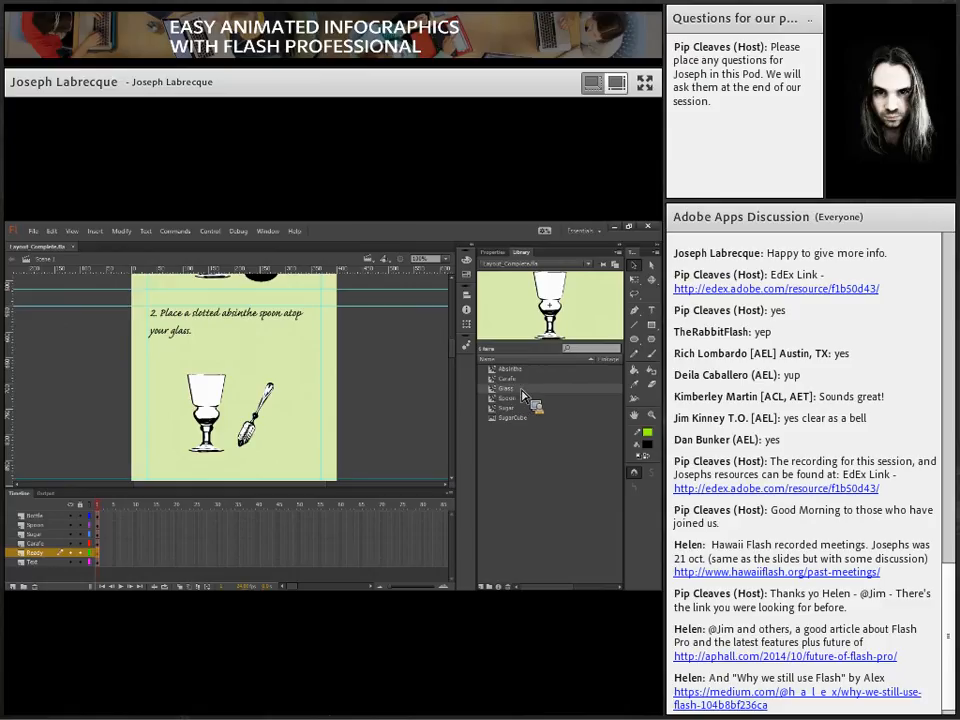
scroll(447, 365, down, 10)
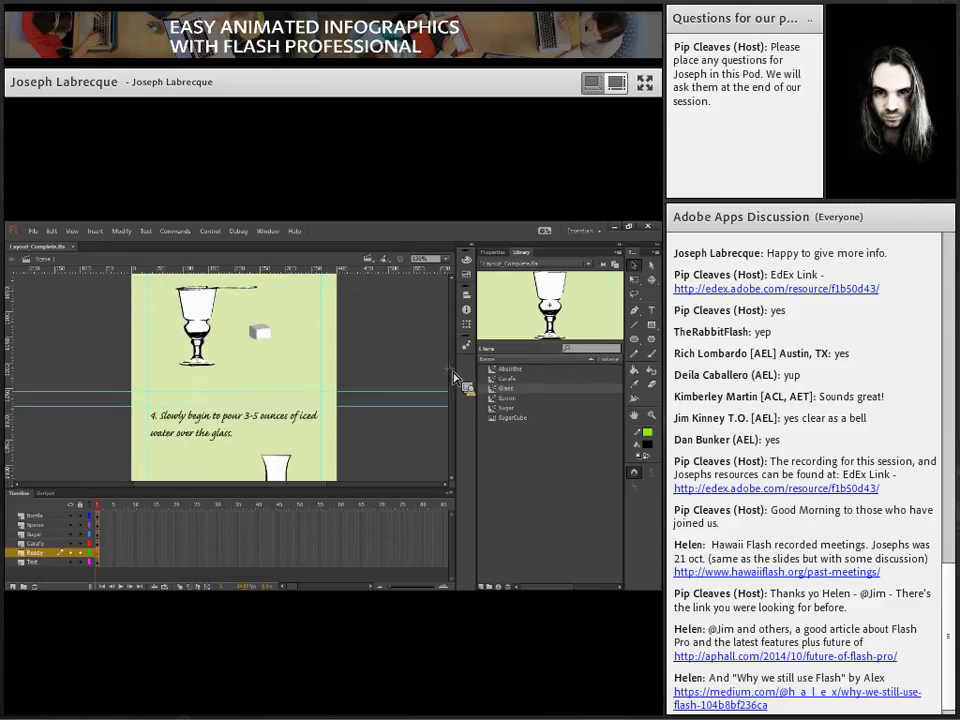
scroll(456, 400, down, 6)
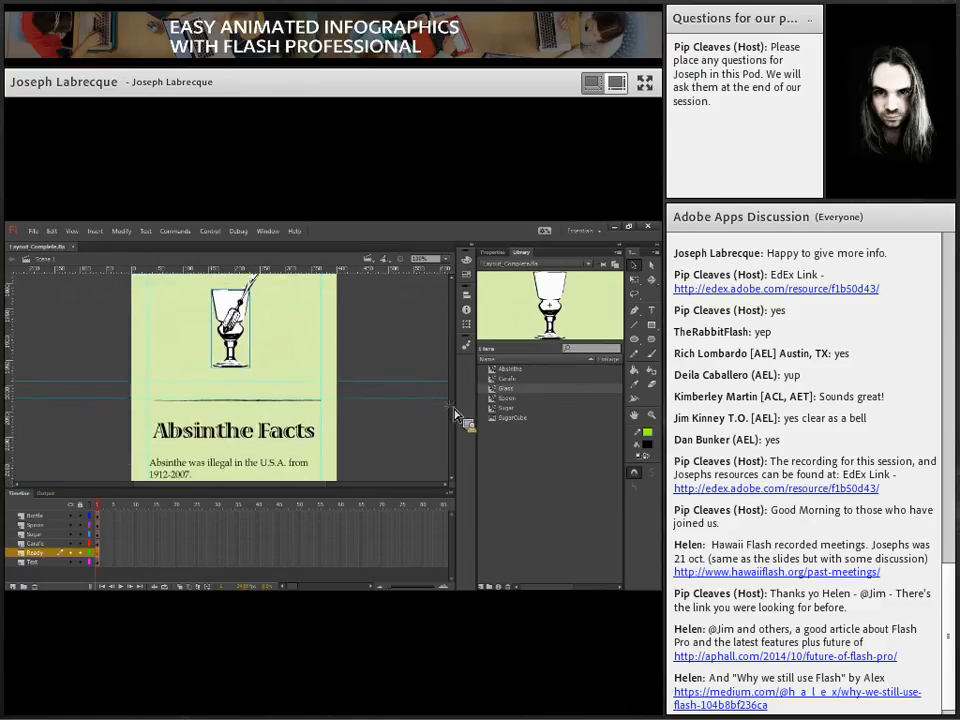
drag(452, 418, 456, 421)
scroll(456, 427, down, 2)
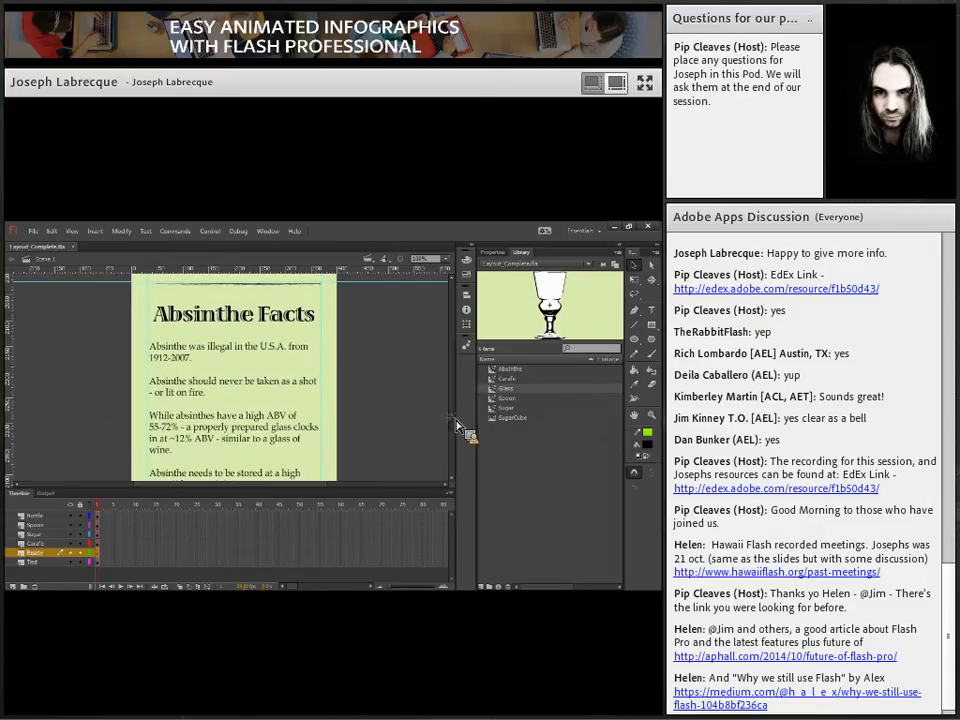
scroll(454, 427, down, 5)
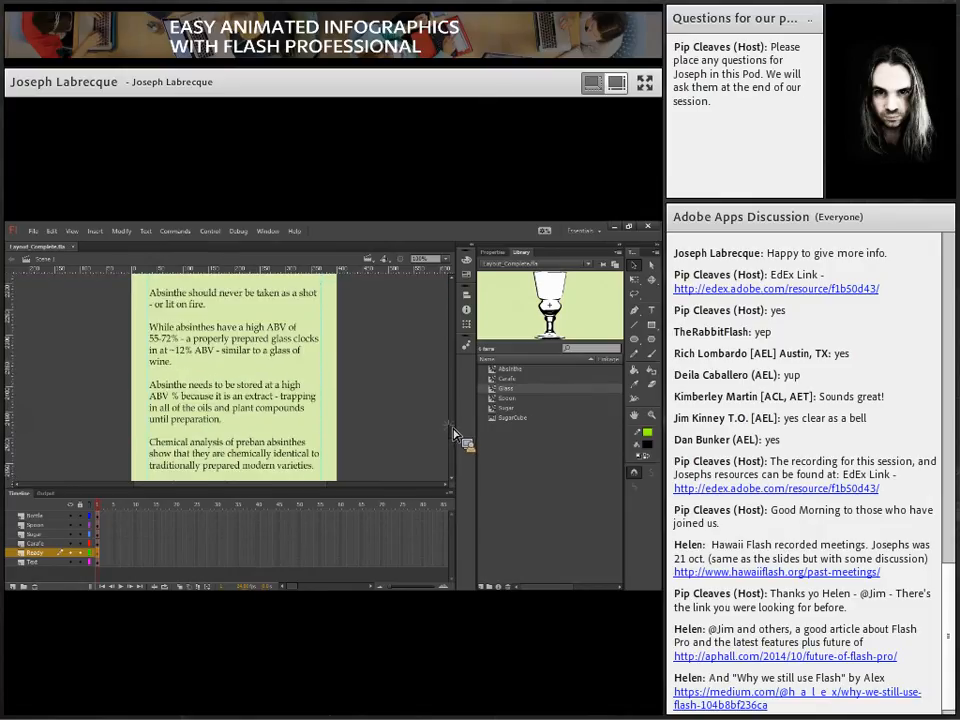
scroll(452, 432, down, 2)
scroll(454, 430, up, 6)
scroll(454, 430, up, 2)
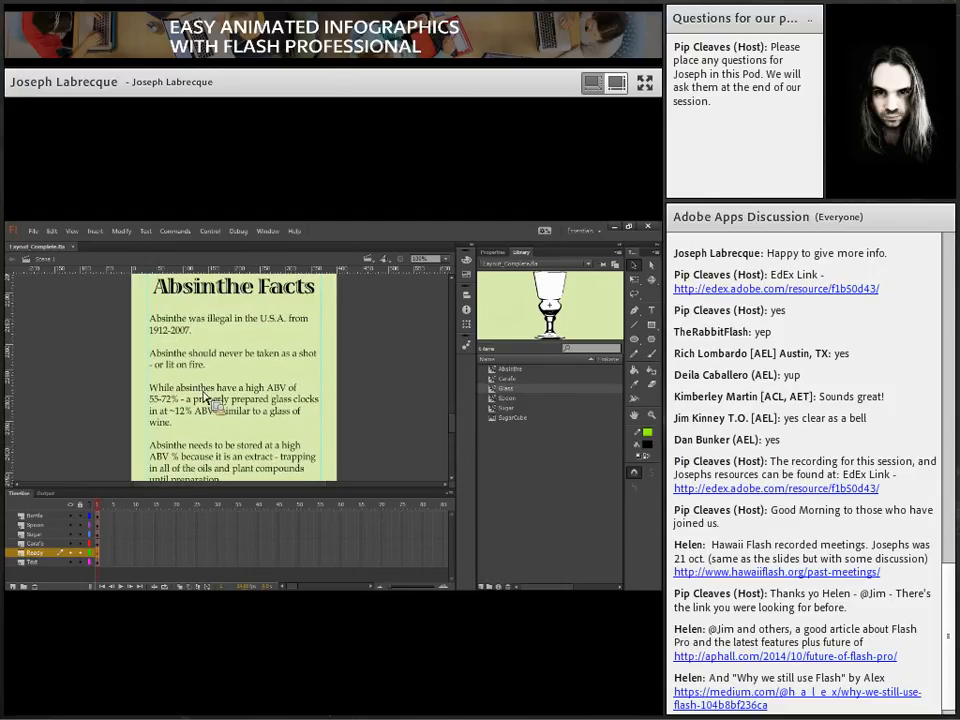
Step: Highlight the passages about 55-72% ABV and a properly prepared glass in the facts text, then leave text editing and deselect
double_click(205, 393)
drag(150, 388, 183, 410)
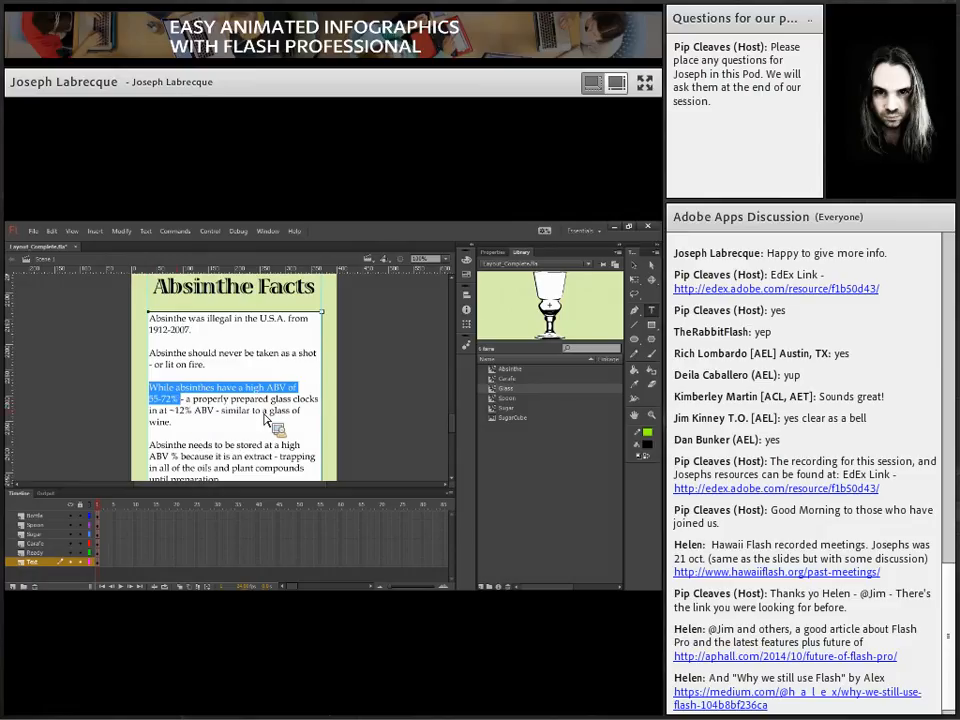
click(193, 399)
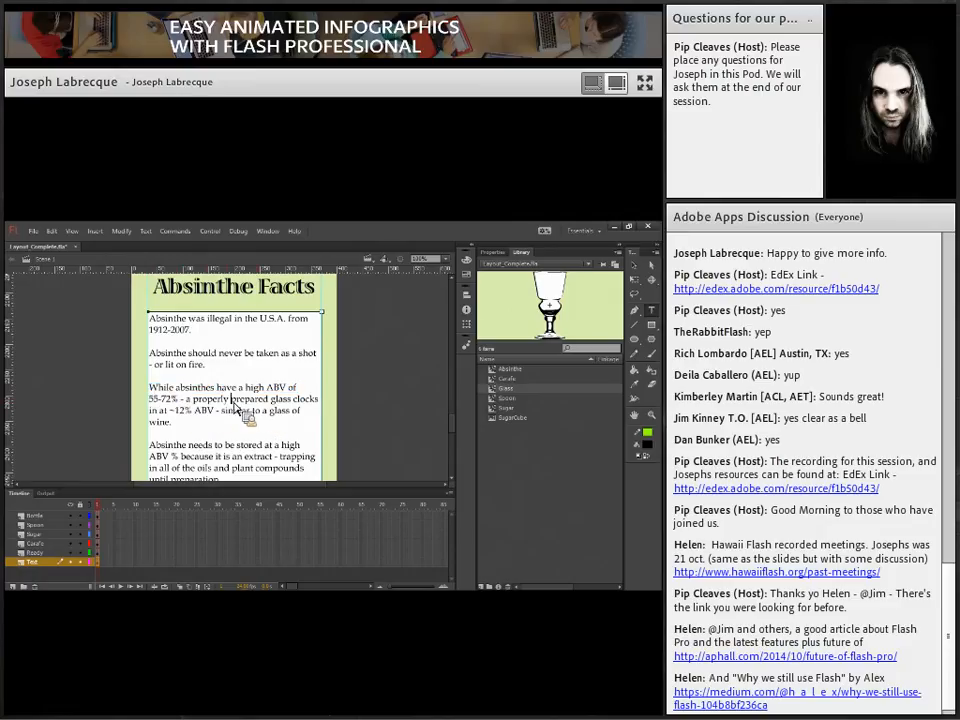
drag(193, 399, 290, 413)
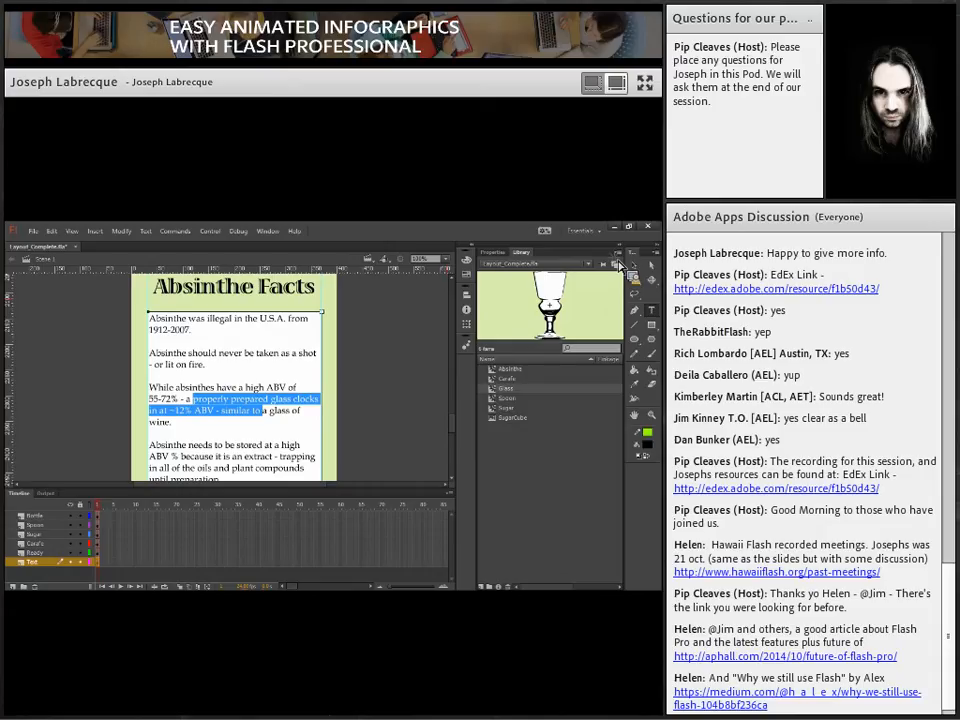
click(634, 267)
click(426, 352)
Step: Check which layers hold the bottle and glass of step 1 and the glass of step 2
drag(453, 423, 436, 337)
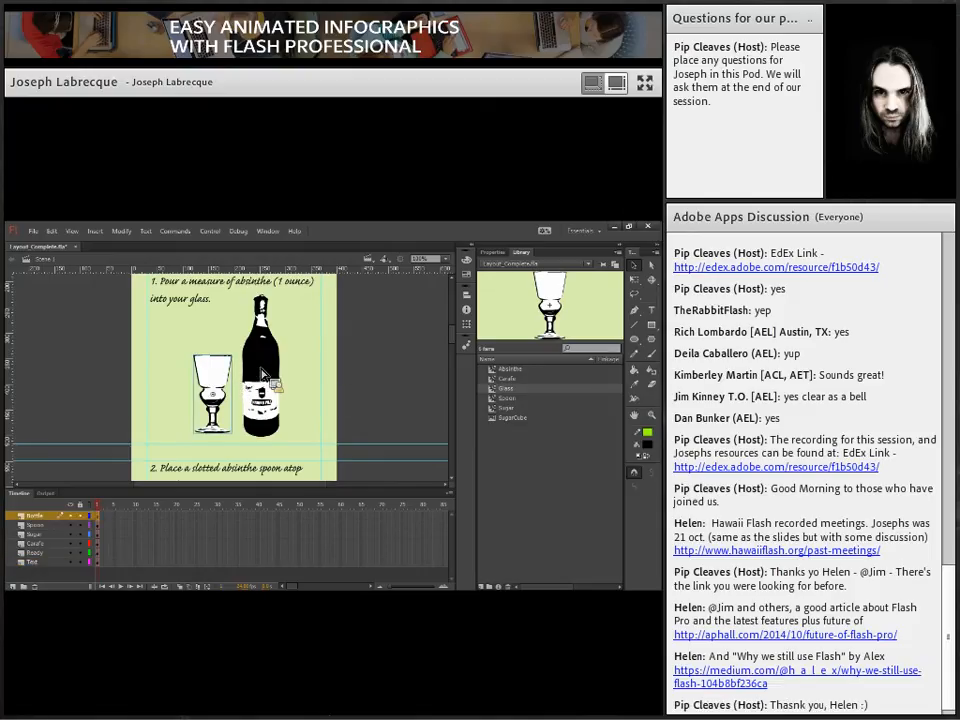
click(247, 384)
click(216, 382)
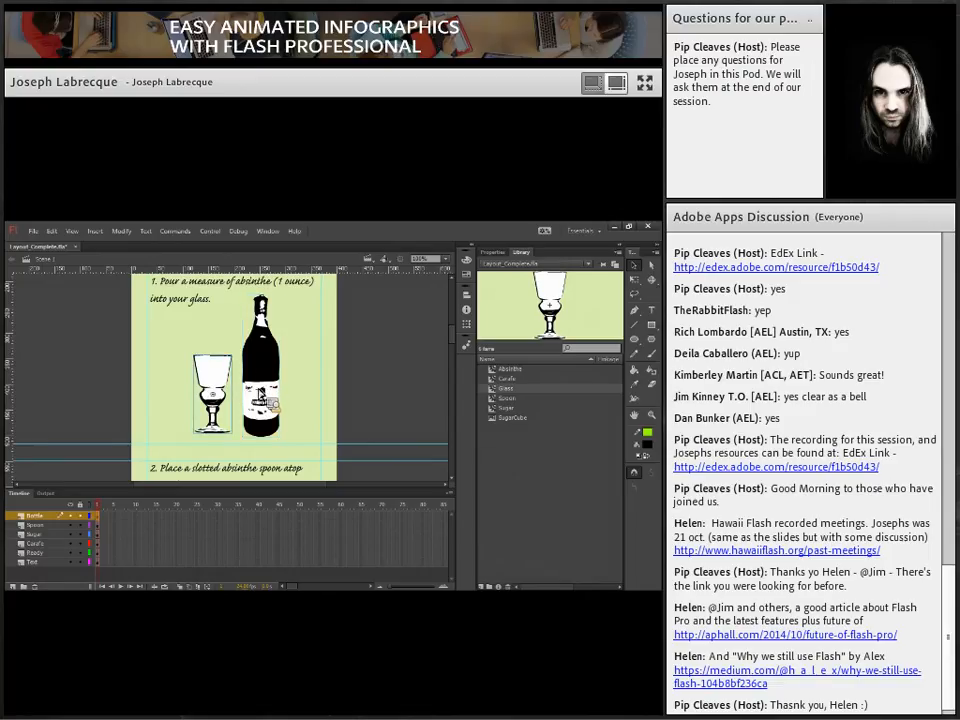
scroll(462, 355, down, 3)
scroll(460, 352, up, 1)
click(221, 393)
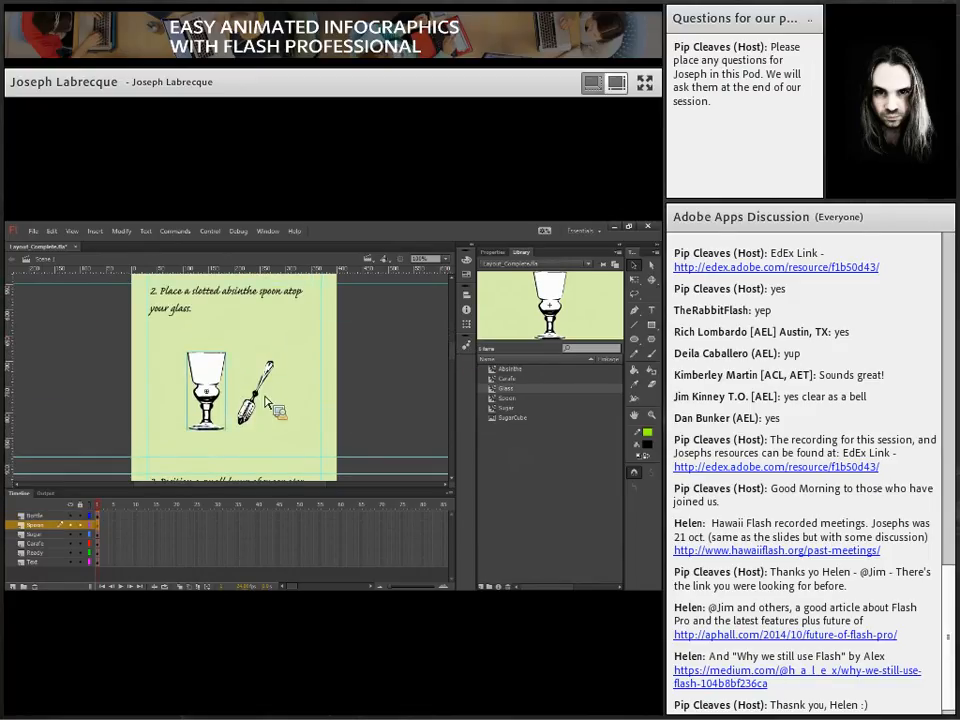
scroll(457, 343, up, 3)
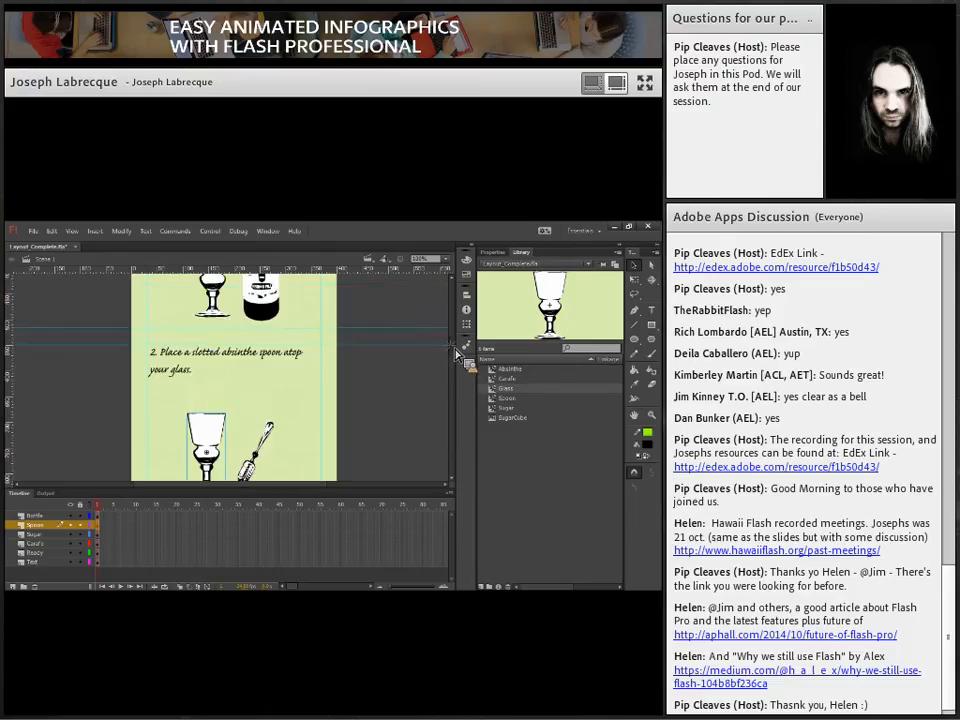
scroll(458, 343, up, 2)
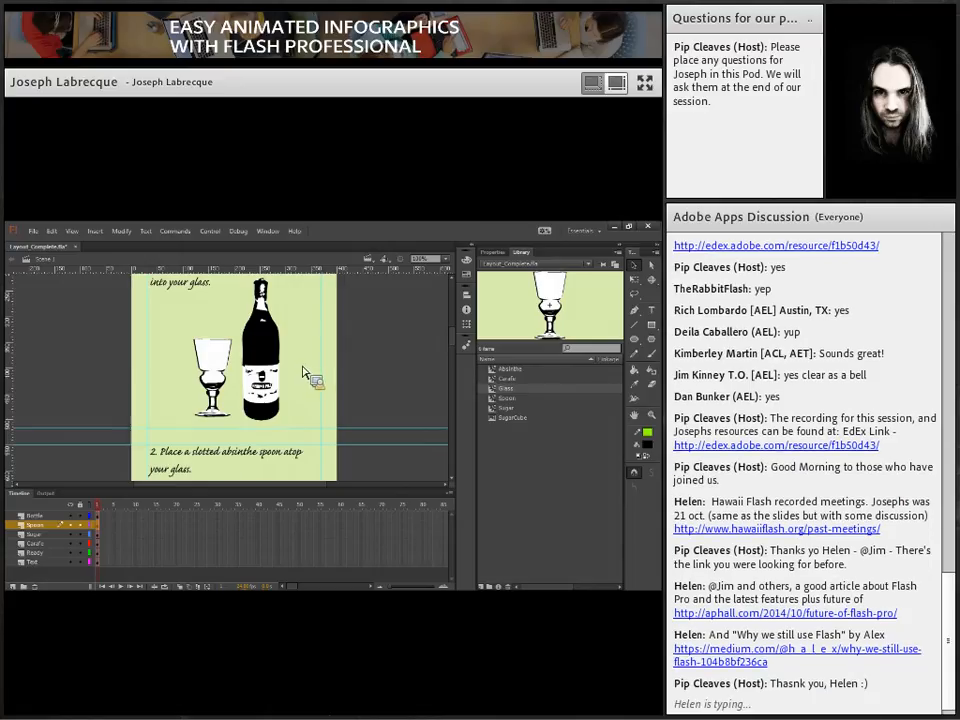
scroll(455, 345, up, 2)
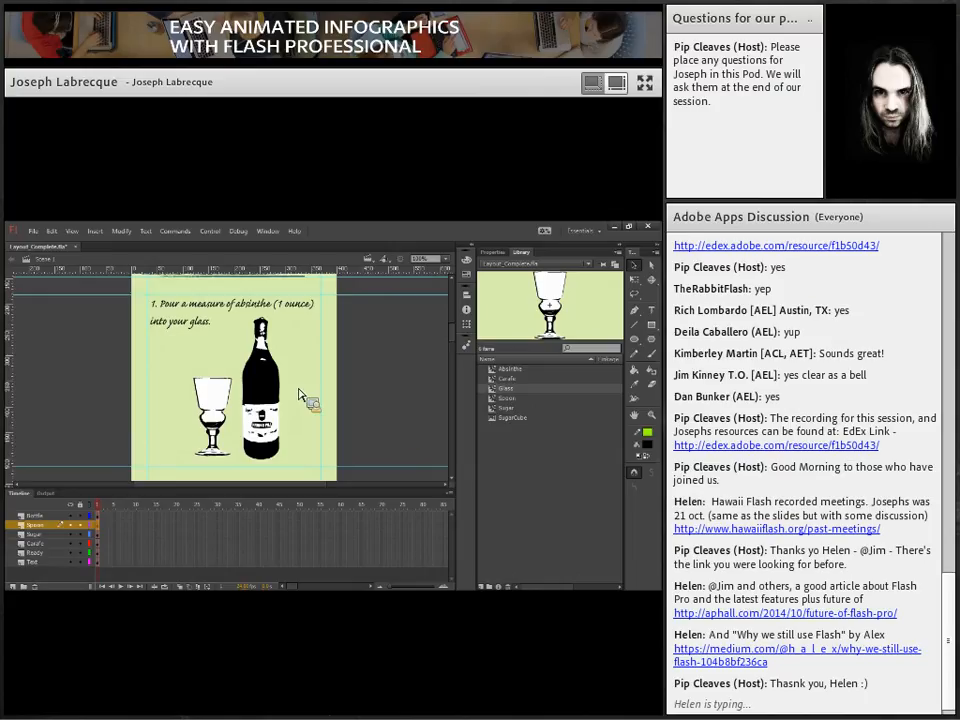
Step: Convert the glass and bottle of step 1 together into a movie clip symbol named Step1
drag(410, 370, 100, 455)
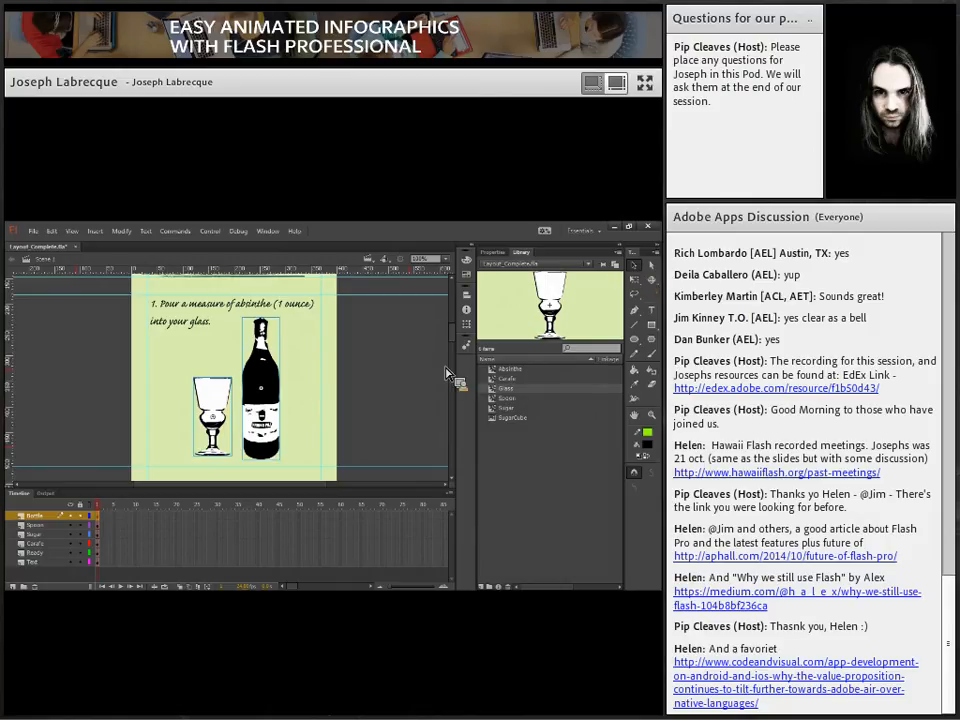
scroll(285, 295, down, 5)
scroll(462, 350, up, 6)
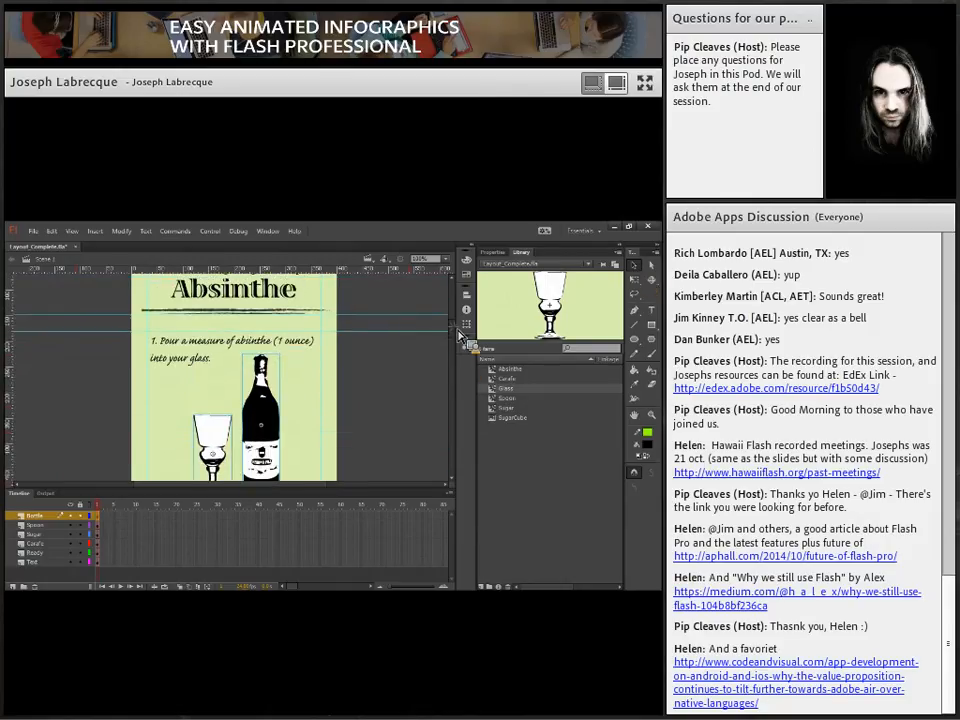
scroll(400, 378, down, 2)
click(213, 388)
shift+click(264, 392)
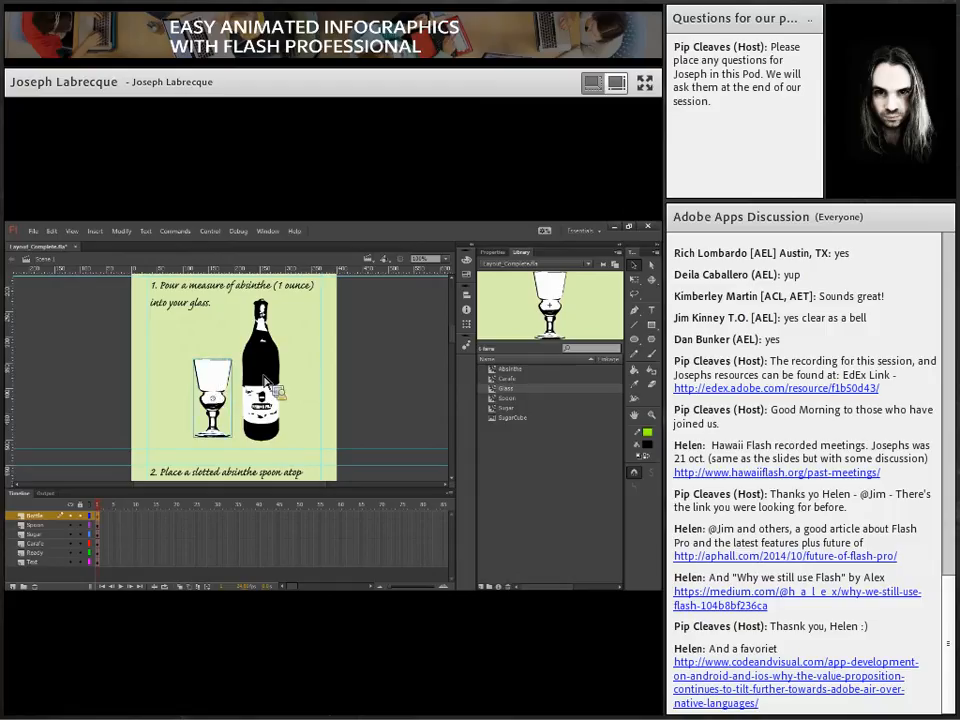
drag(389, 352, 90, 437)
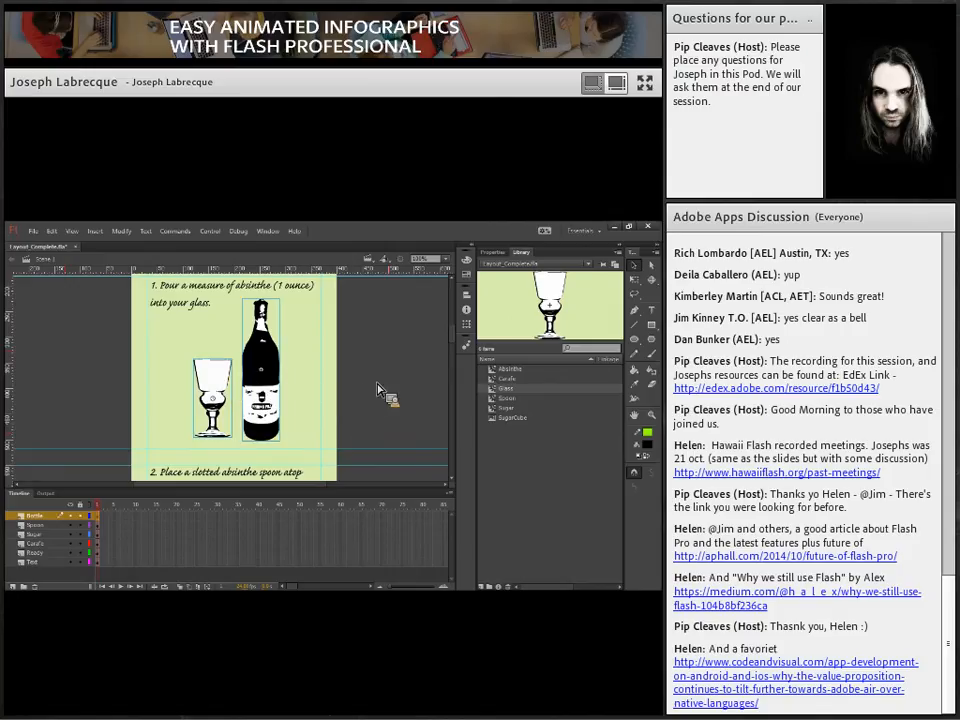
click(122, 231)
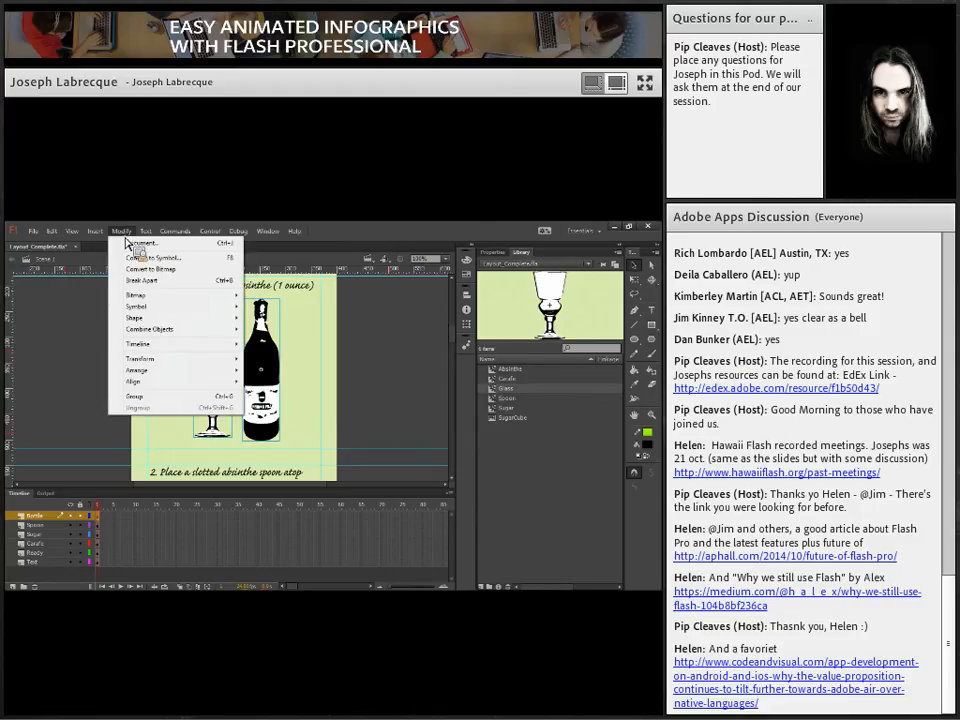
click(189, 262)
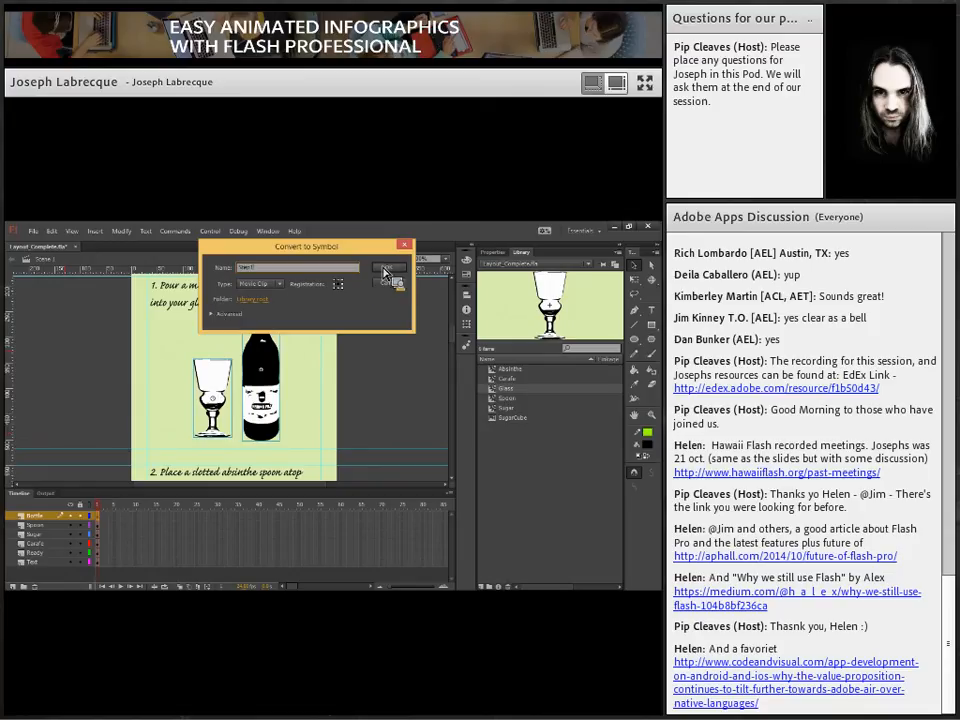
click(223, 316)
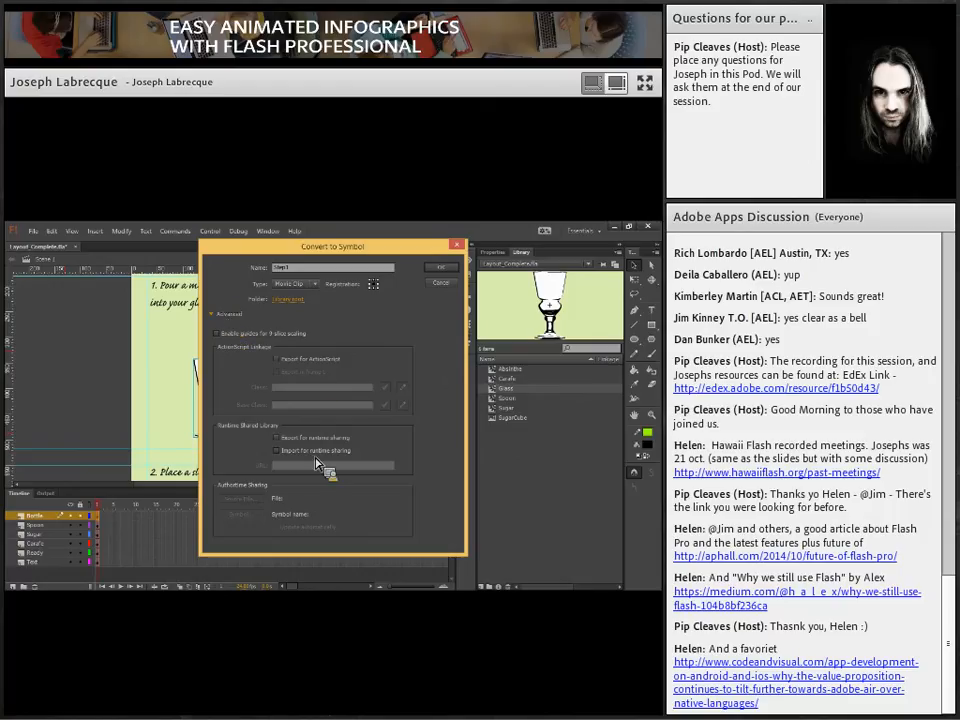
click(218, 318)
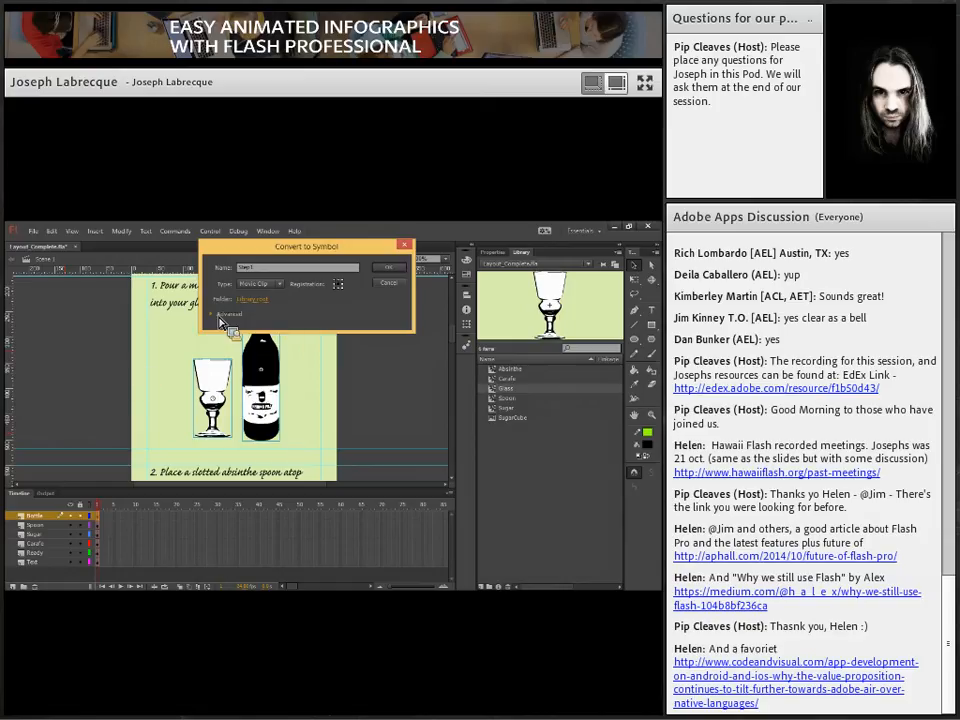
click(405, 266)
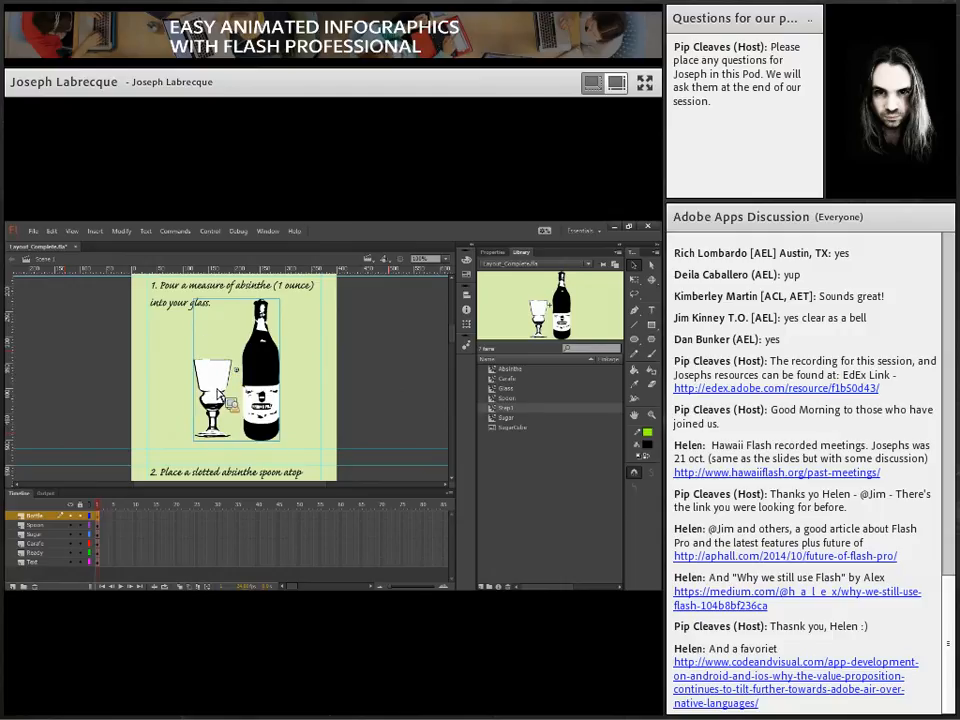
Step: Inspect the contents of the Step1 symbol and return to the main scene
drag(527, 262, 514, 416)
drag(556, 302, 259, 381)
double_click(260, 388)
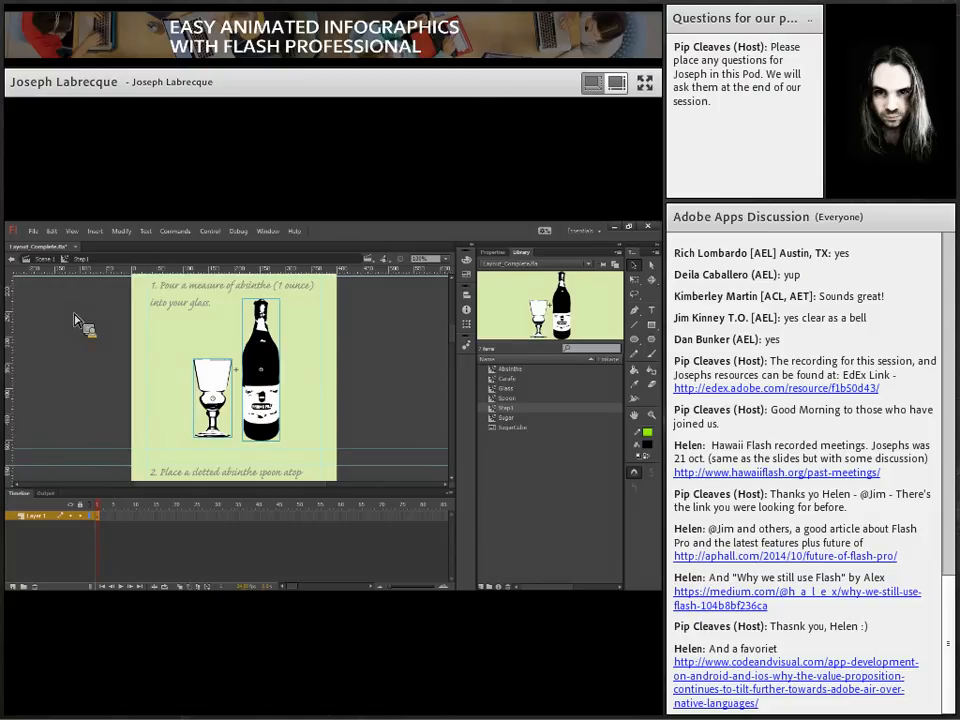
click(44, 262)
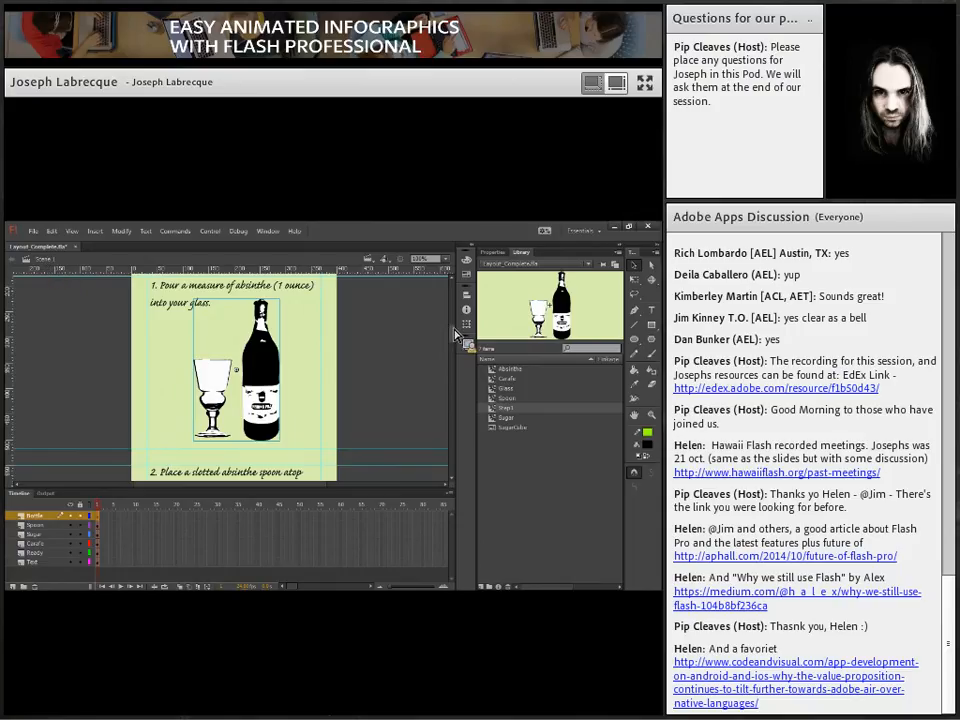
Step: Convert the glass and spoon of step 2 together into a movie clip symbol named Step2
scroll(455, 340, down, 1)
drag(457, 333, 452, 352)
drag(383, 324, 104, 405)
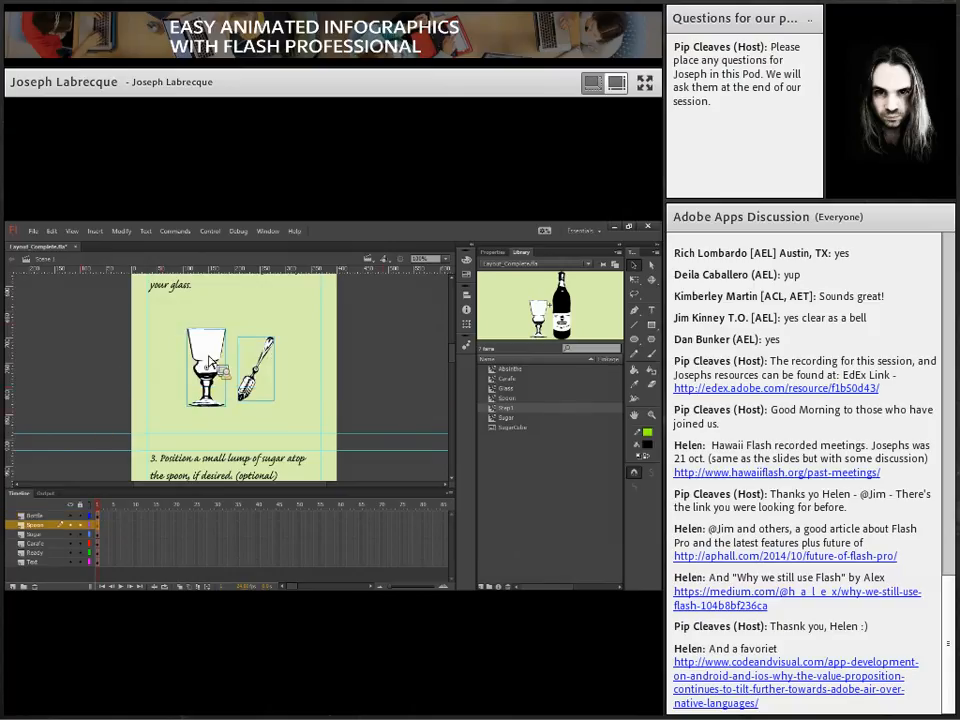
click(121, 231)
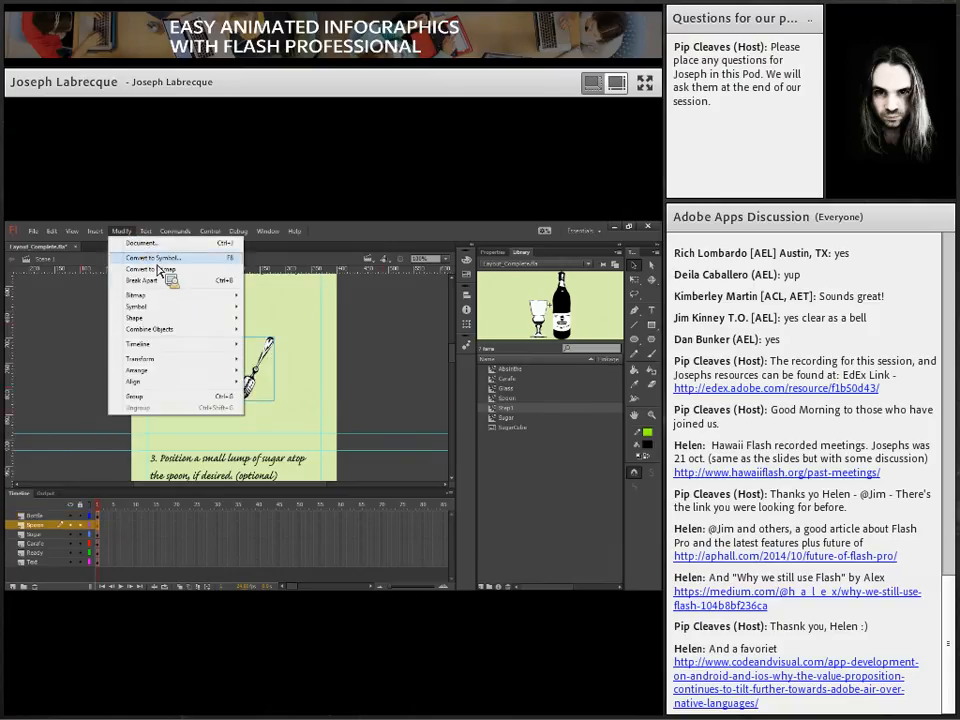
click(156, 262)
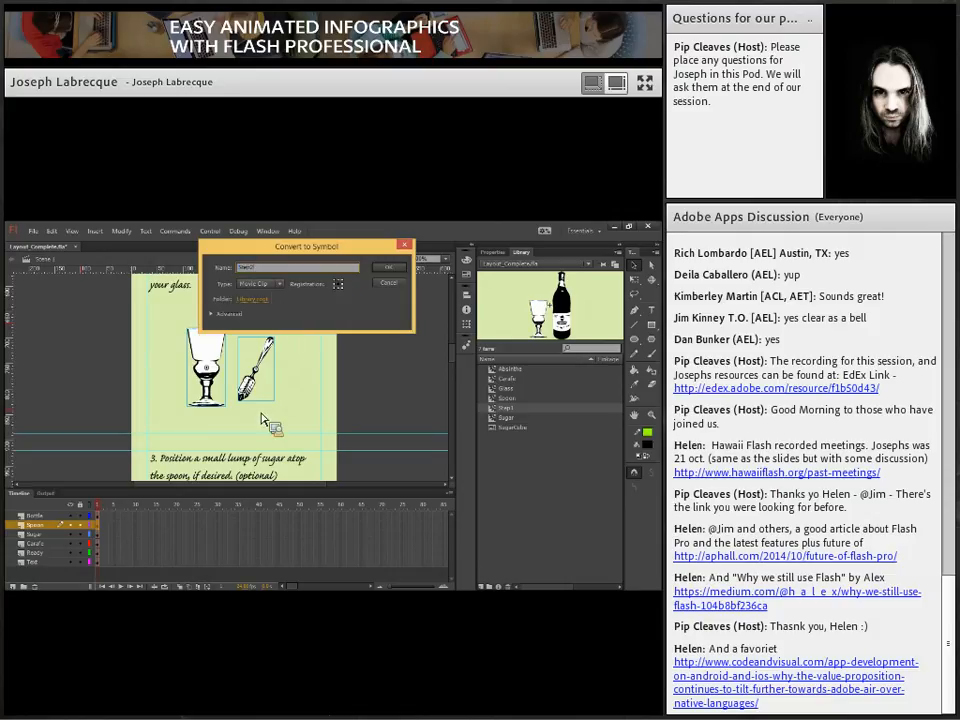
click(396, 270)
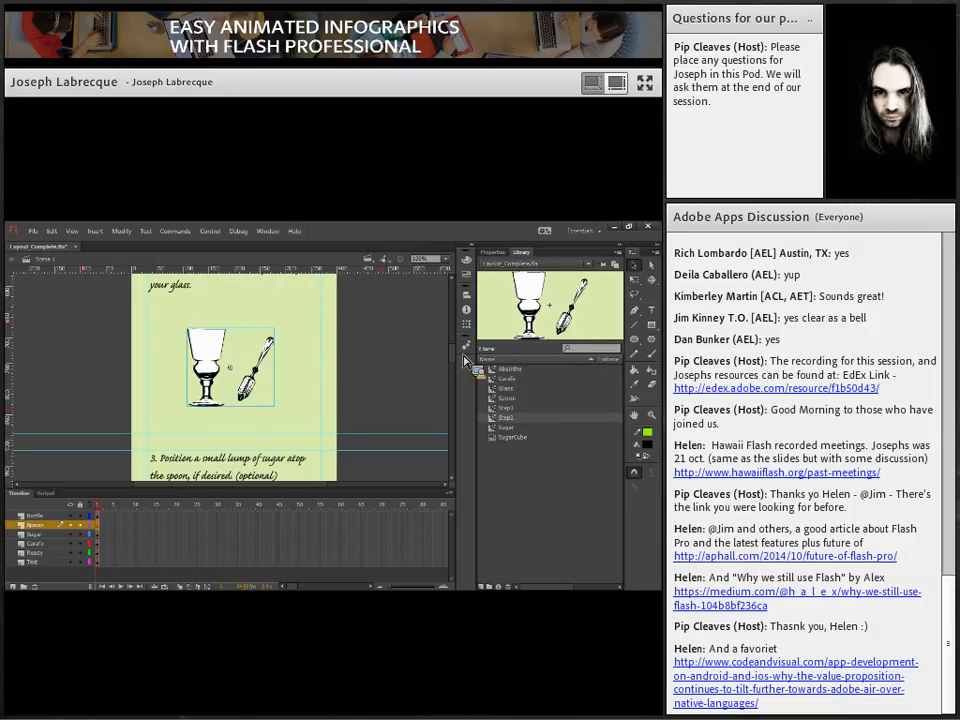
Step: Convert the glass, spoon and sugar cube of step 3 into a movie clip symbol named Step3
scroll(400, 320, down, 5)
drag(408, 338, 120, 438)
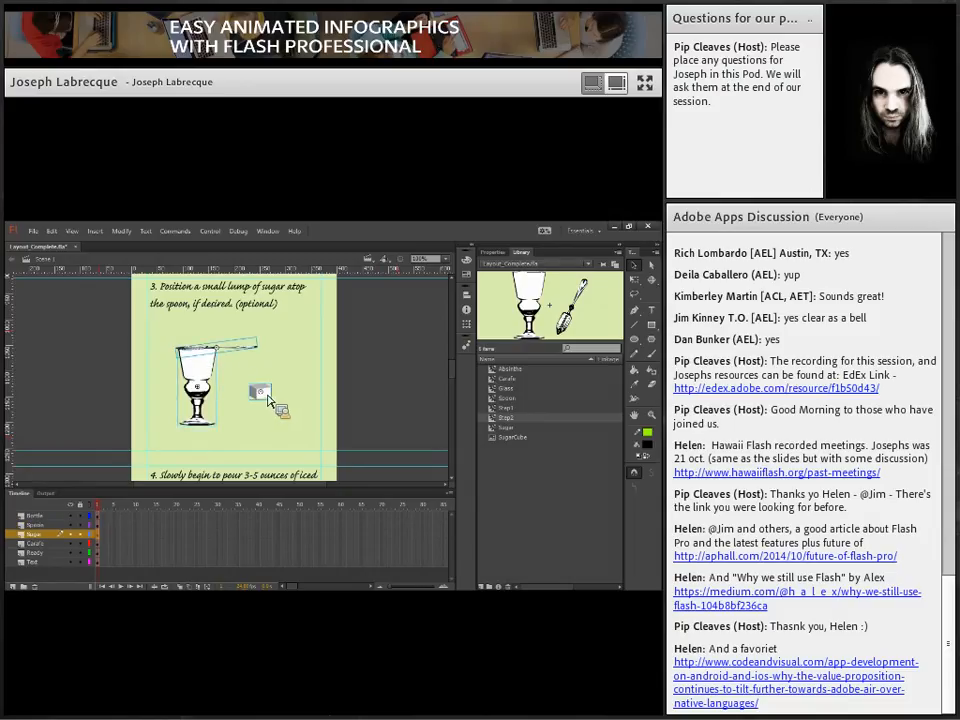
right_click(112, 250)
click(150, 258)
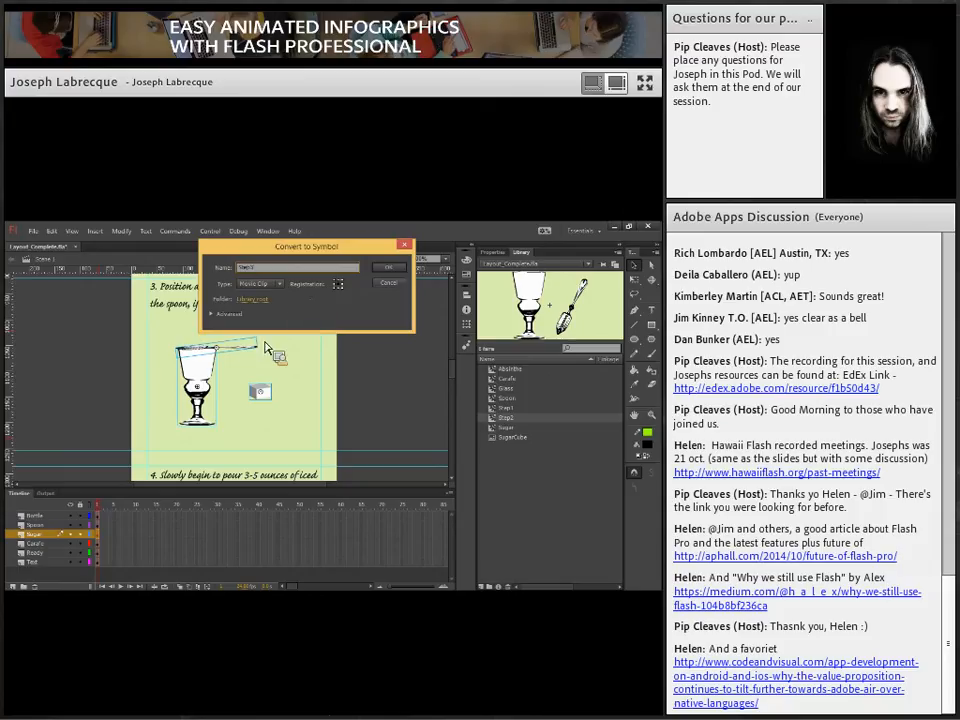
click(392, 268)
Step: Convert the carafe, glass, spoon and sugar of step 4 into a movie clip symbol named Step4
drag(456, 369, 456, 386)
drag(387, 319, 200, 384)
drag(288, 345, 200, 352)
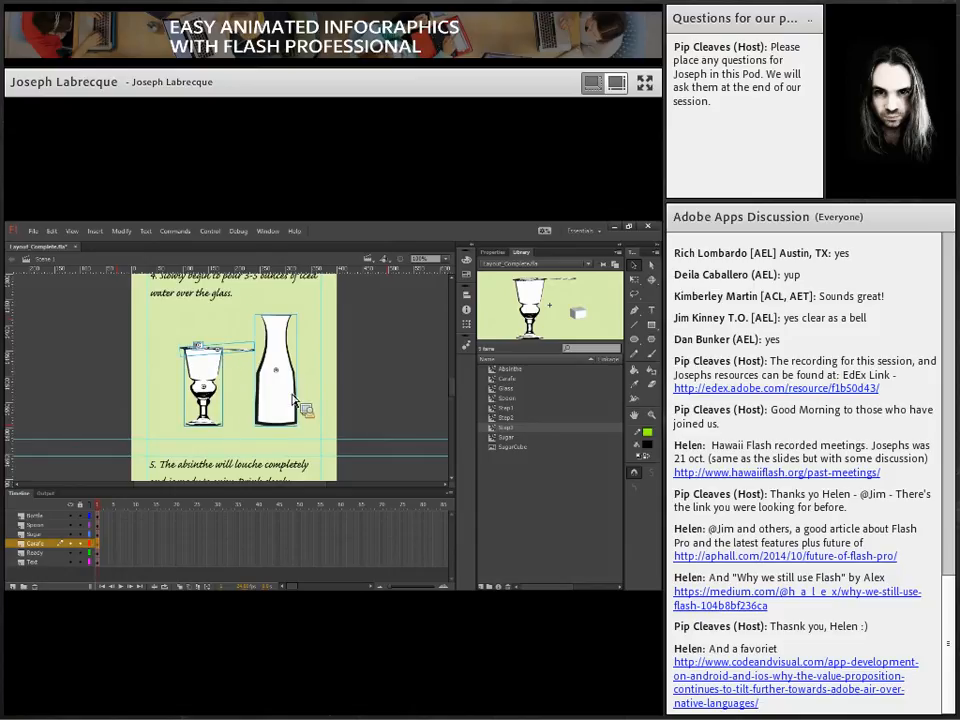
click(121, 231)
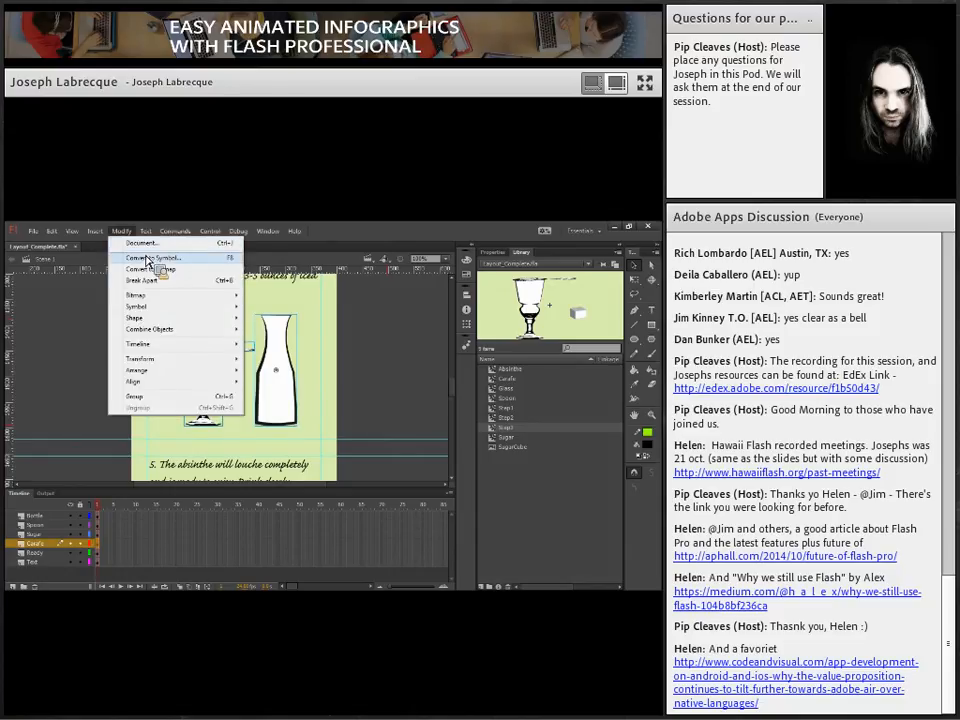
click(153, 258)
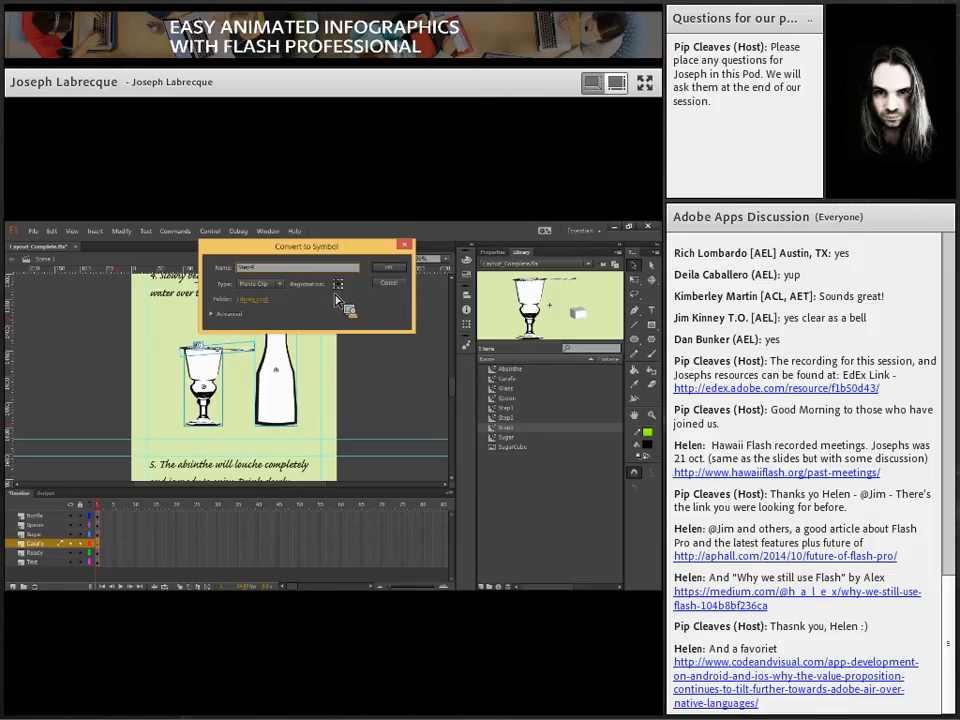
click(388, 267)
Step: Convert the glass and spoon of step 5 together into a movie clip symbol named Step5
scroll(458, 390, down, 2)
drag(457, 385, 456, 406)
drag(400, 305, 130, 413)
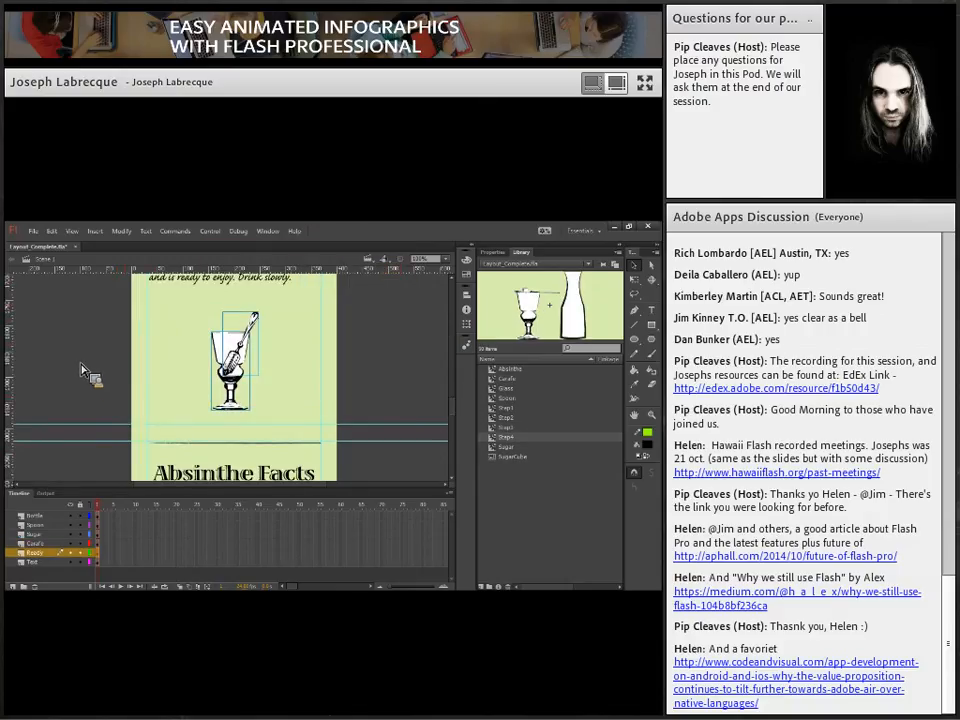
click(121, 231)
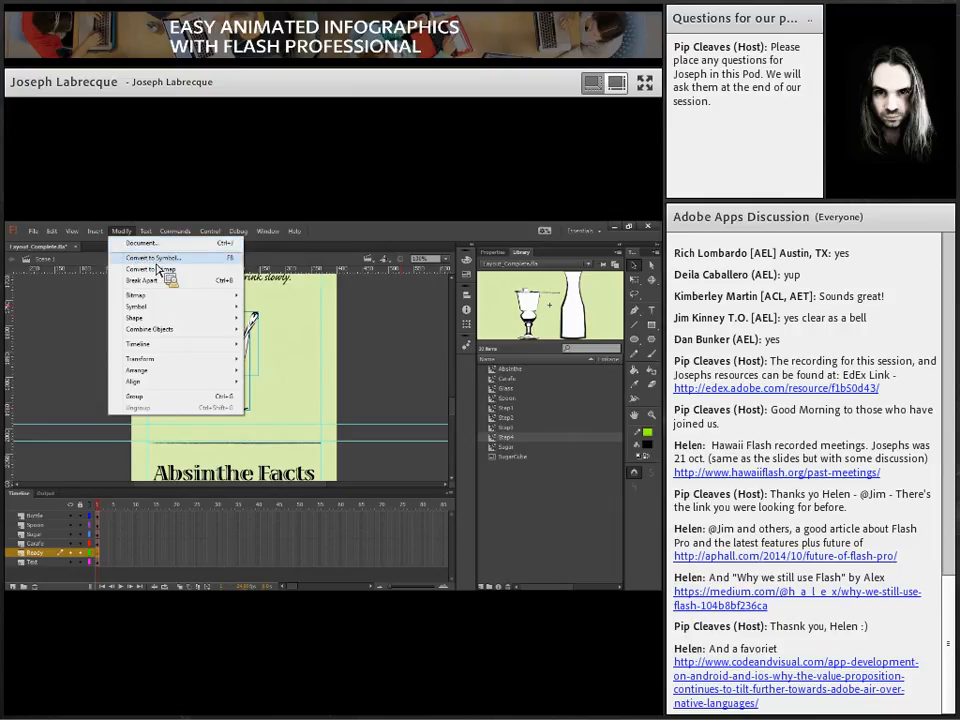
click(150, 257)
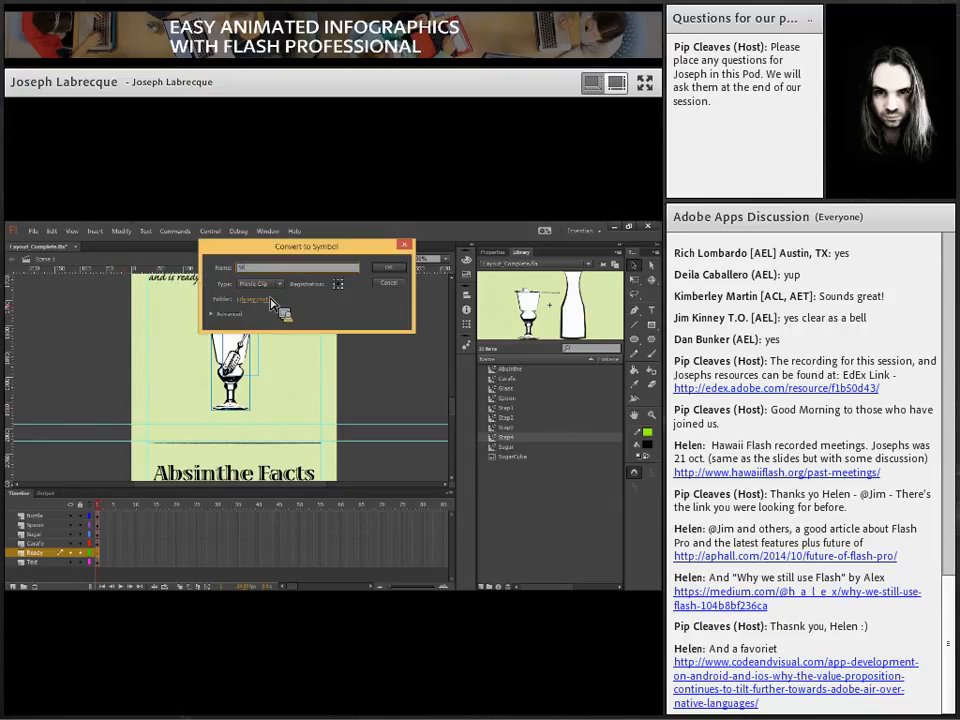
click(388, 268)
Step: Open the Step1 symbol in place and distribute its glass and bottle onto separate layers
scroll(455, 410, up, 10)
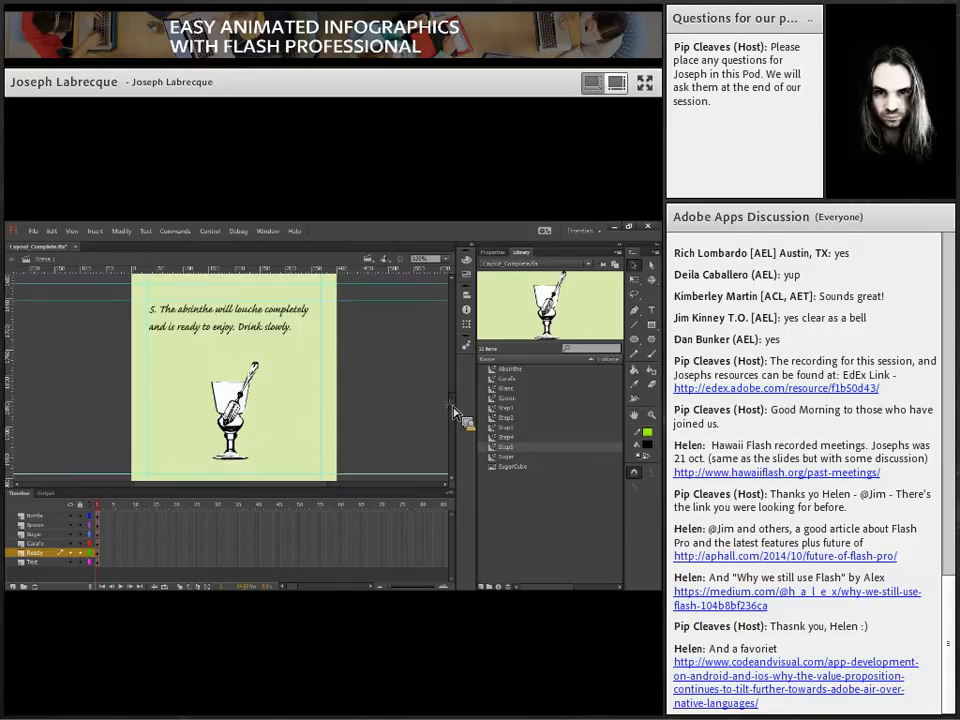
scroll(455, 375, up, 10)
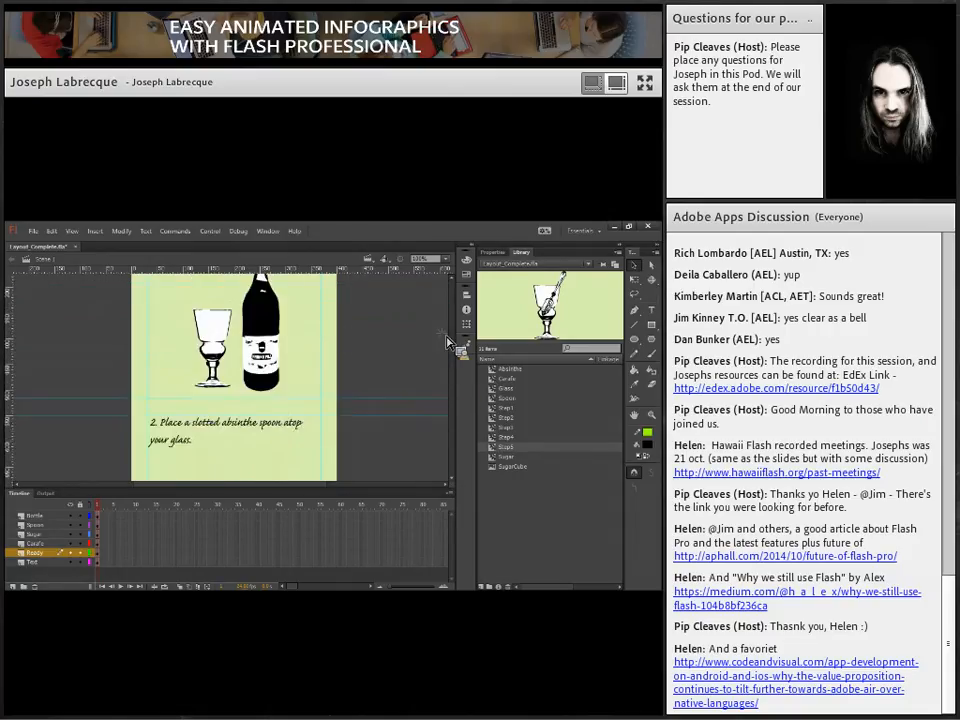
click(253, 389)
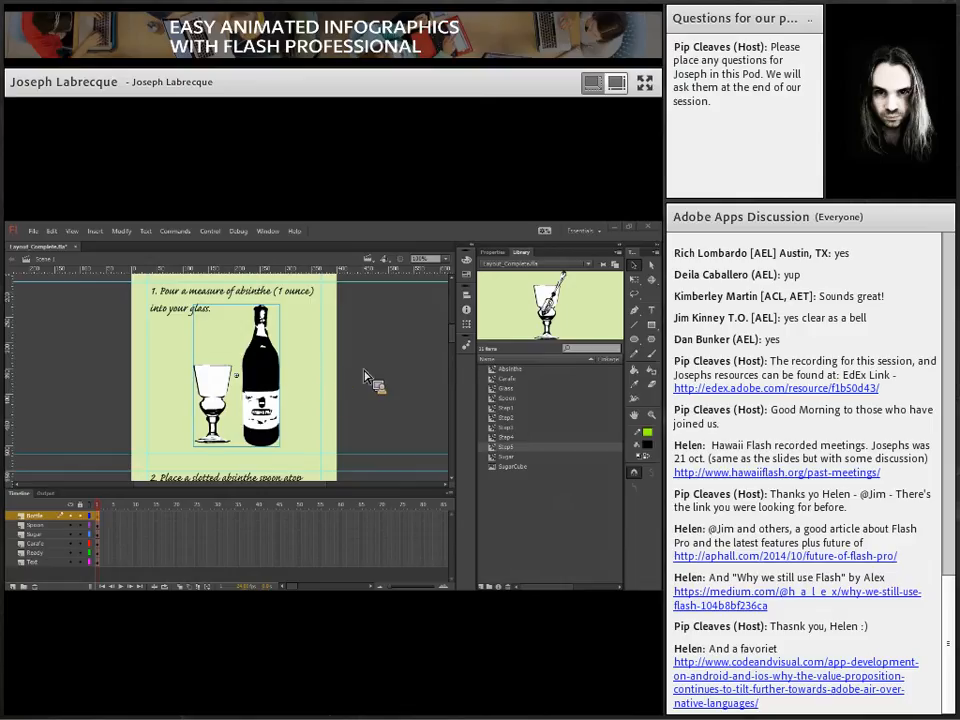
double_click(260, 386)
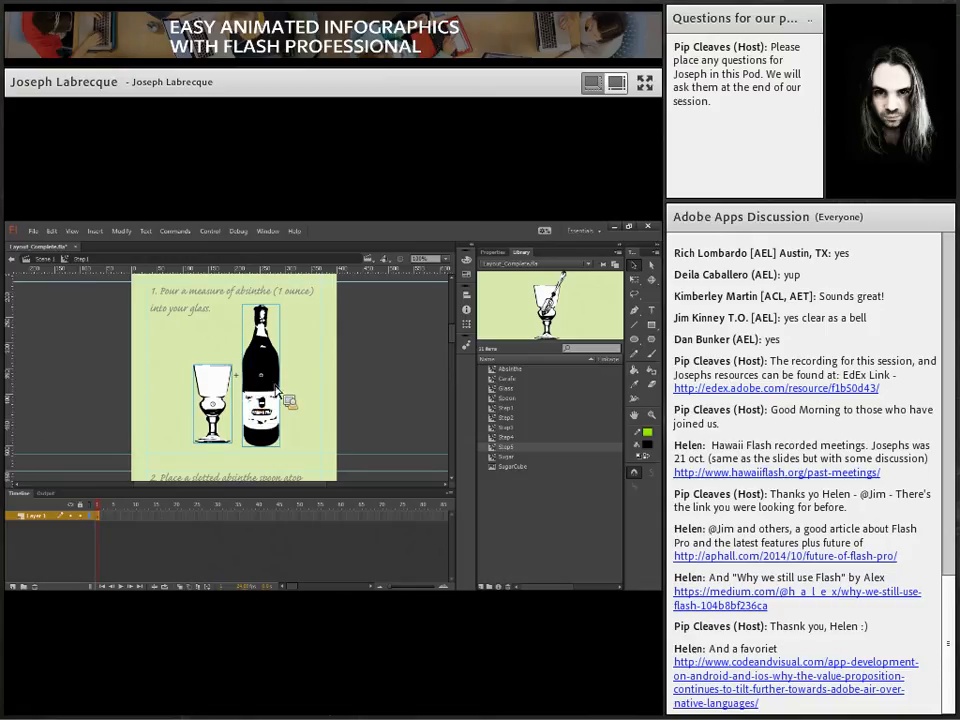
click(392, 386)
click(258, 345)
click(215, 394)
click(377, 386)
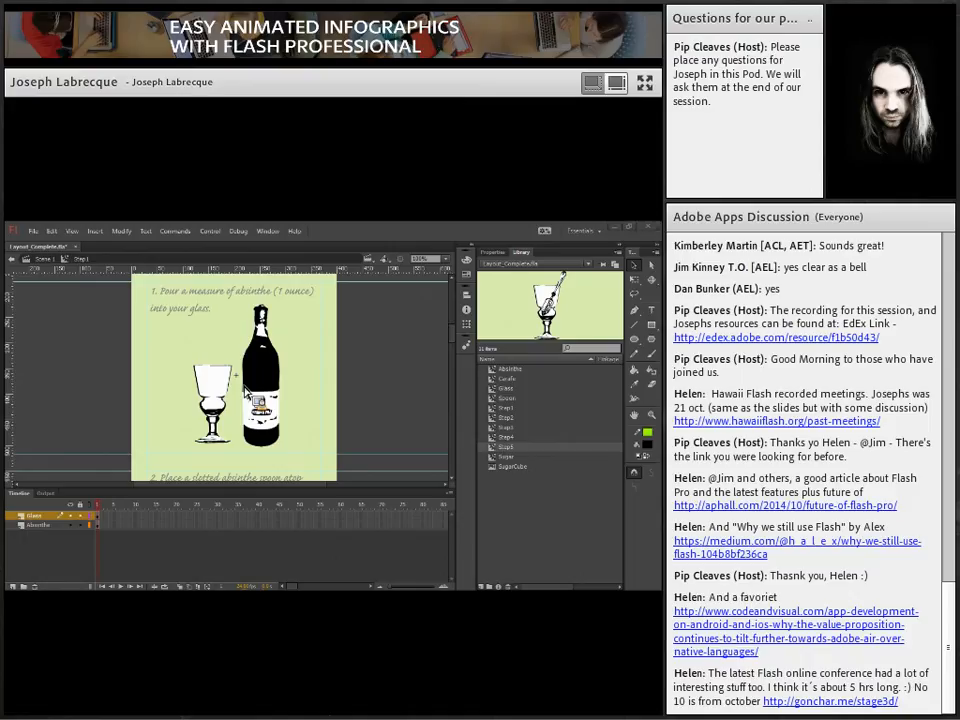
Step: Extend both the Glass and Absinthe layers of Step1 to frame 80 by inserting frames
drag(246, 391, 297, 593)
drag(423, 515, 424, 523)
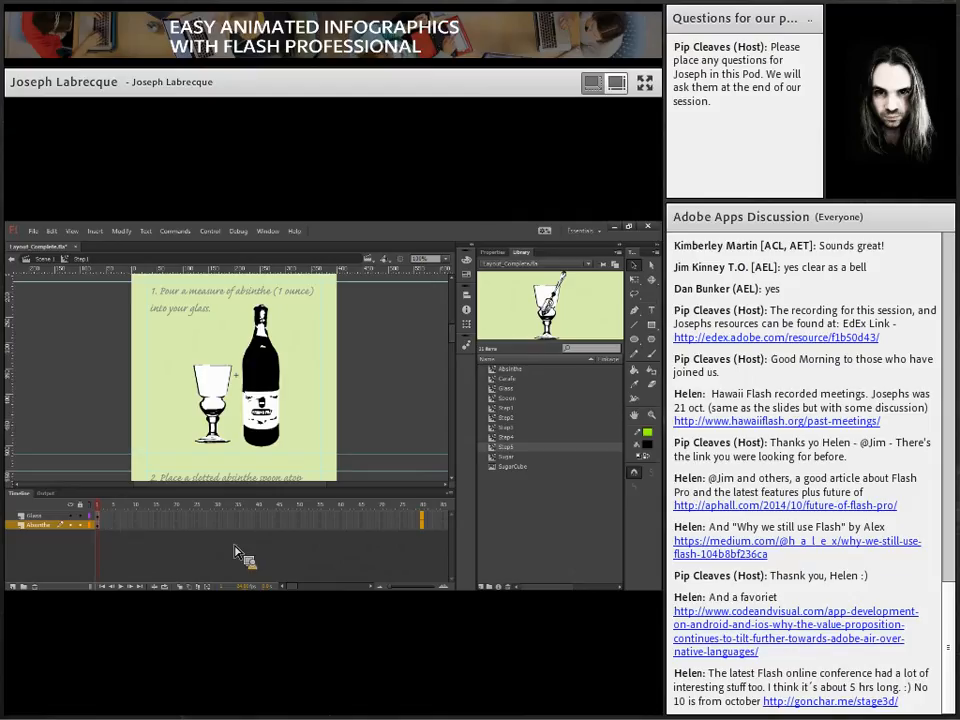
click(96, 233)
mouse_move(140, 304)
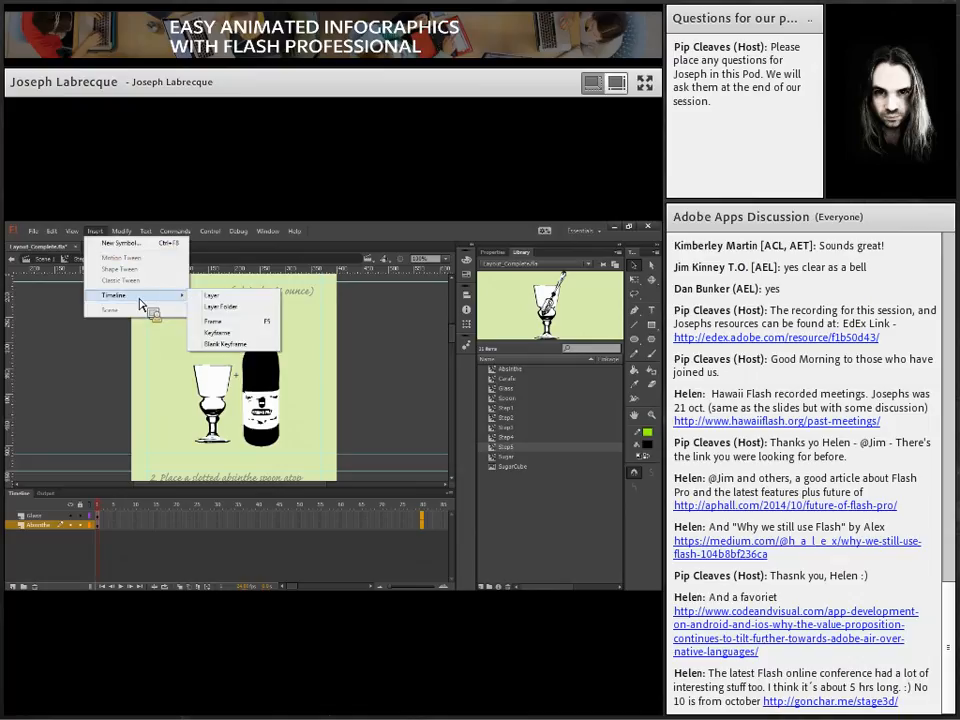
click(238, 324)
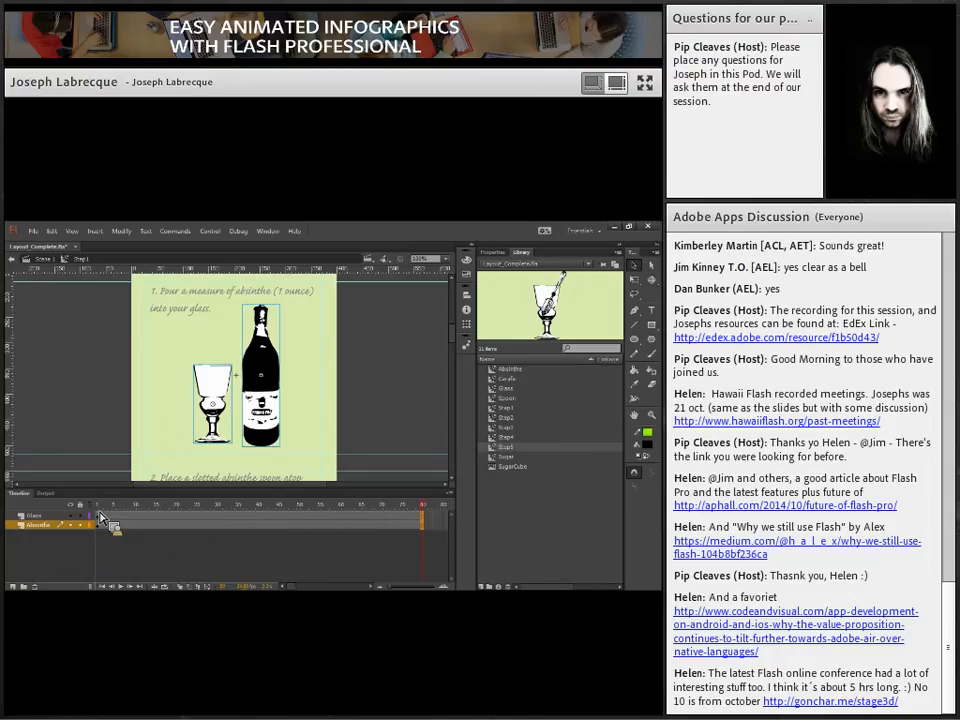
Step: Lock the Glass layer and create a motion tween on the Absinthe layer
drag(423, 505, 101, 500)
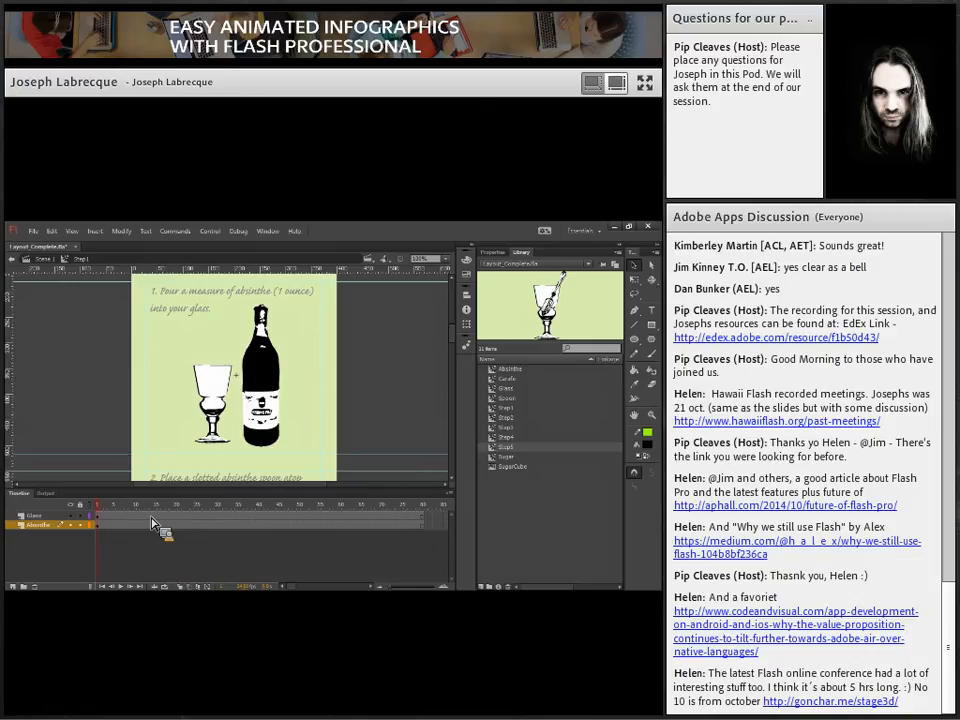
mouse_move(112, 506)
mouse_down()
mouse_move(421, 500)
mouse_move(97, 510)
mouse_up()
click(127, 533)
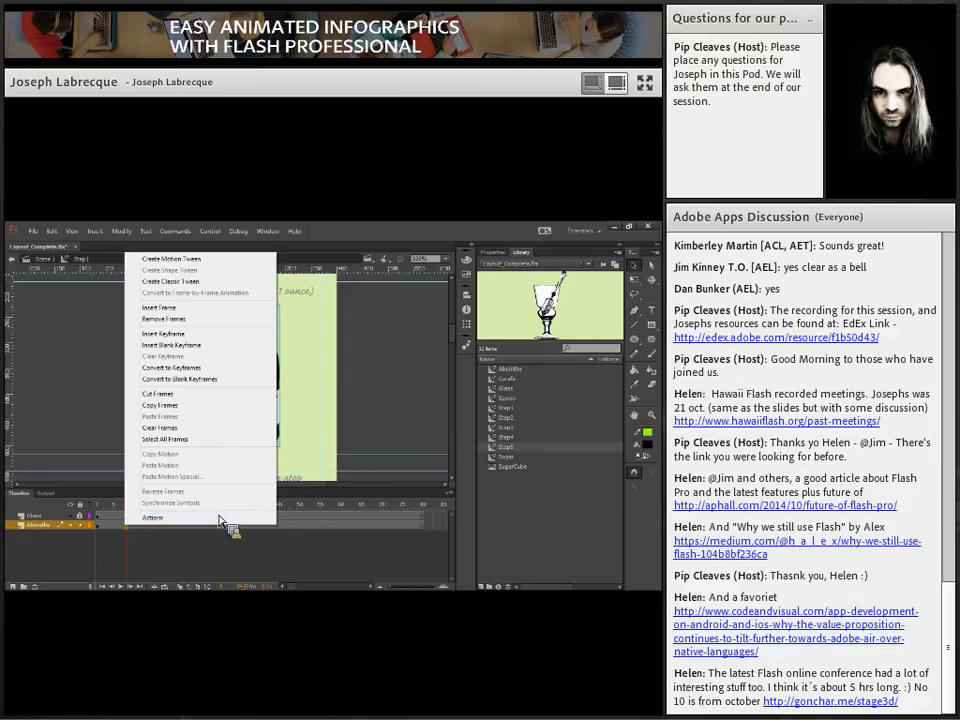
click(210, 266)
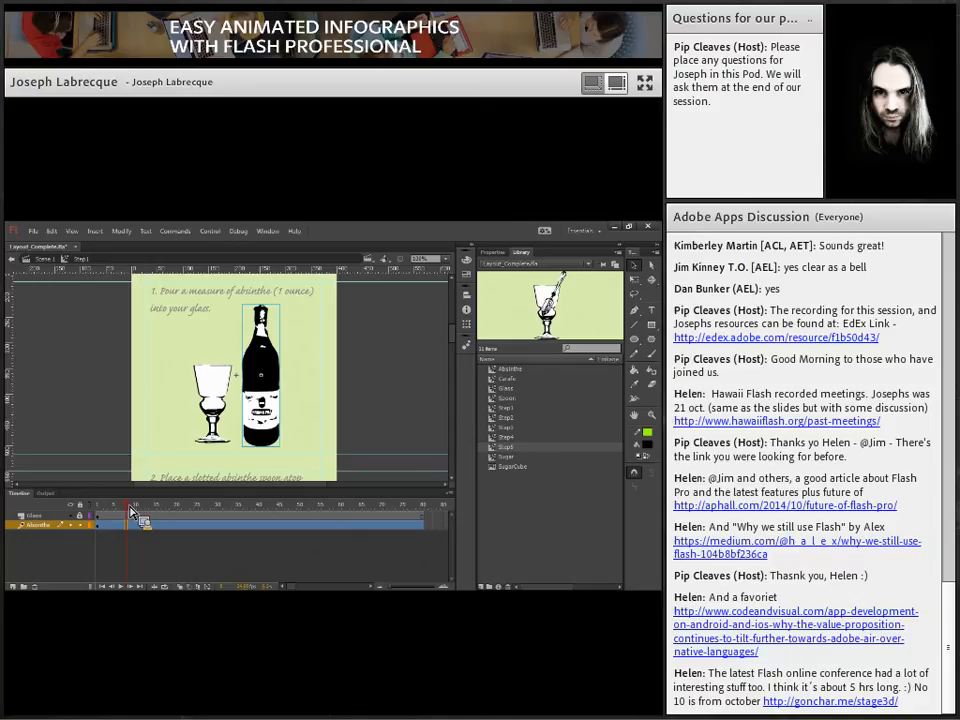
Step: Insert a keyframe at frame 10 of the Absinthe tween with the bottle in its starting position
mouse_move(131, 510)
mouse_down()
mouse_move(98, 510)
mouse_move(240, 540)
mouse_move(86, 516)
mouse_move(125, 511)
mouse_up()
mouse_move(124, 506)
mouse_down()
mouse_move(137, 511)
mouse_move(109, 506)
mouse_up()
mouse_move(126, 501)
mouse_down()
mouse_move(97, 511)
mouse_move(158, 505)
mouse_move(141, 512)
mouse_up()
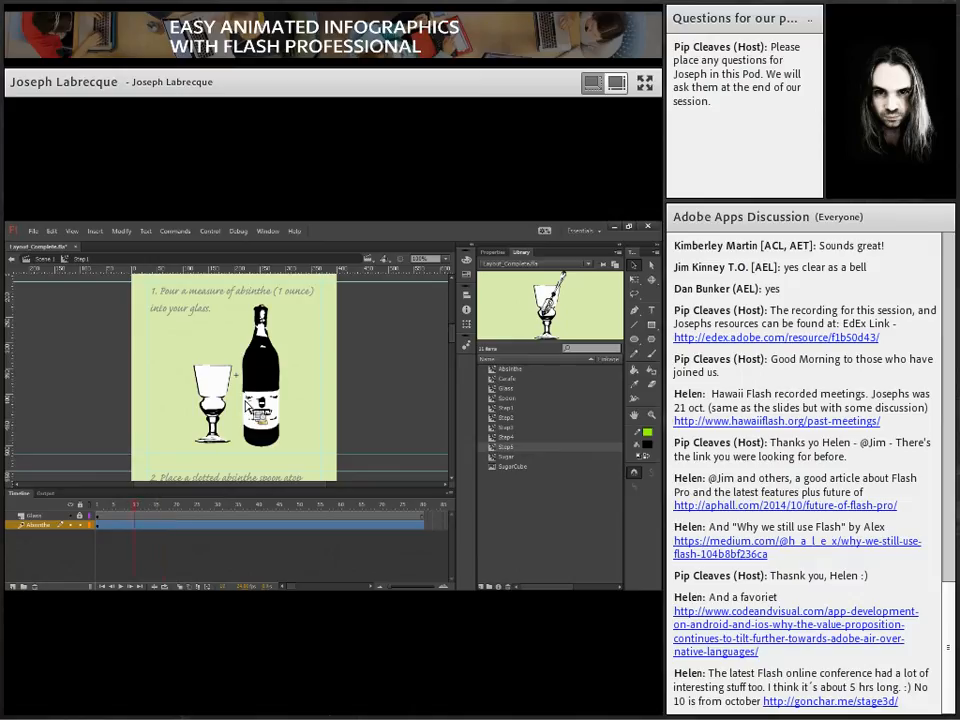
click(268, 381)
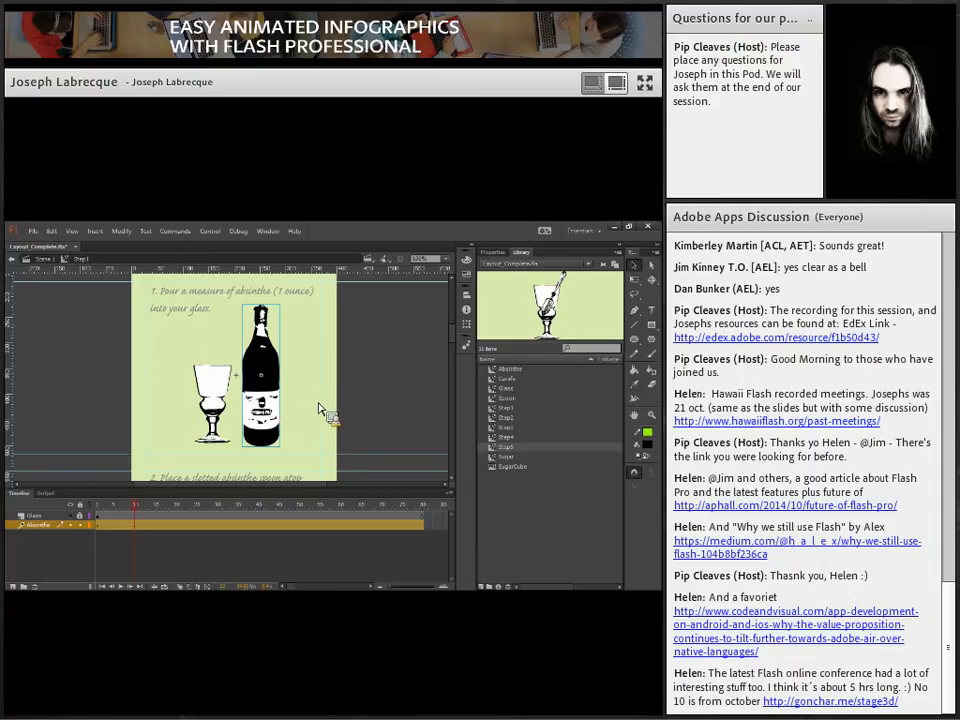
drag(136, 506, 165, 510)
click(166, 524)
click(141, 548)
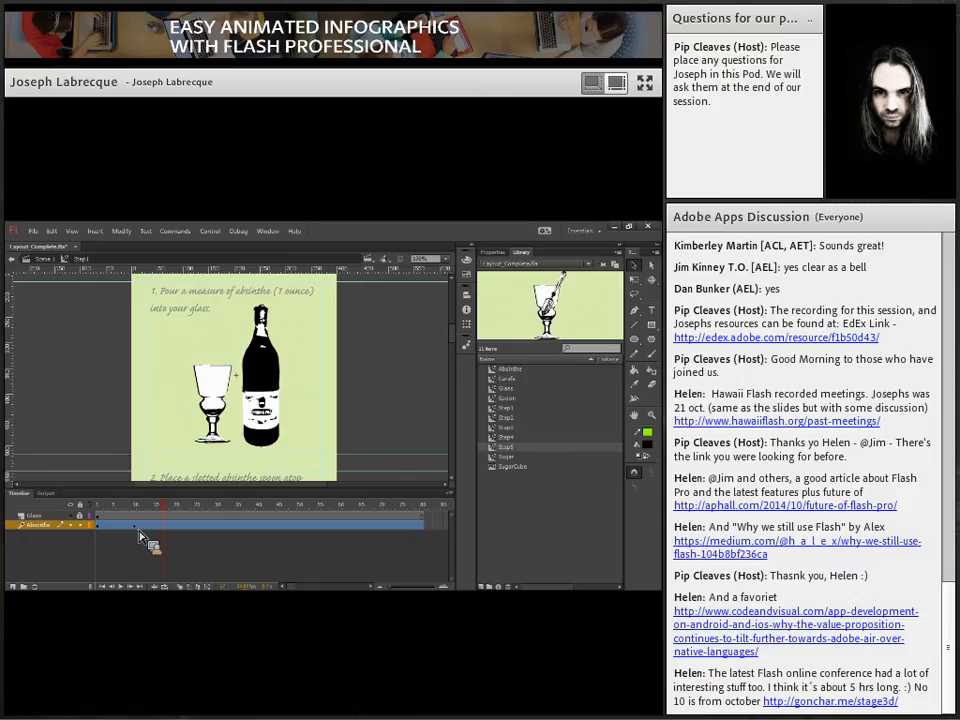
Step: At frame 25 of the Absinthe tween, move the bottle up and away from the glass
mouse_move(164, 507)
mouse_down()
mouse_move(105, 509)
mouse_move(147, 507)
mouse_up()
drag(158, 507, 200, 514)
drag(266, 423, 321, 393)
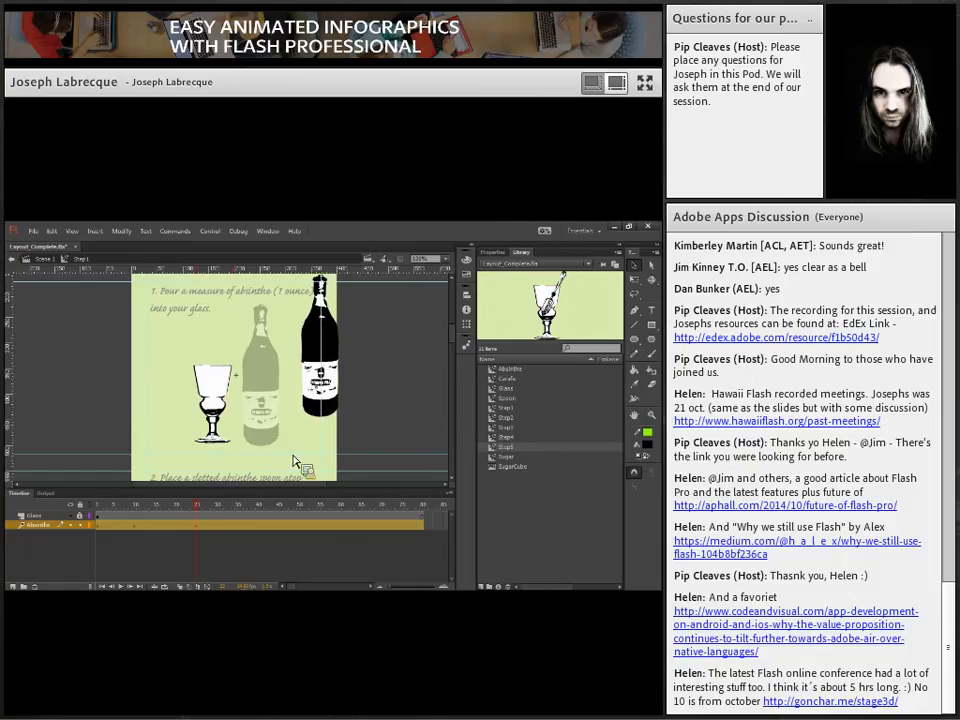
mouse_move(201, 509)
mouse_down()
mouse_move(99, 515)
mouse_move(208, 508)
mouse_move(105, 517)
mouse_move(253, 520)
mouse_move(97, 521)
mouse_move(204, 509)
mouse_up()
click(198, 522)
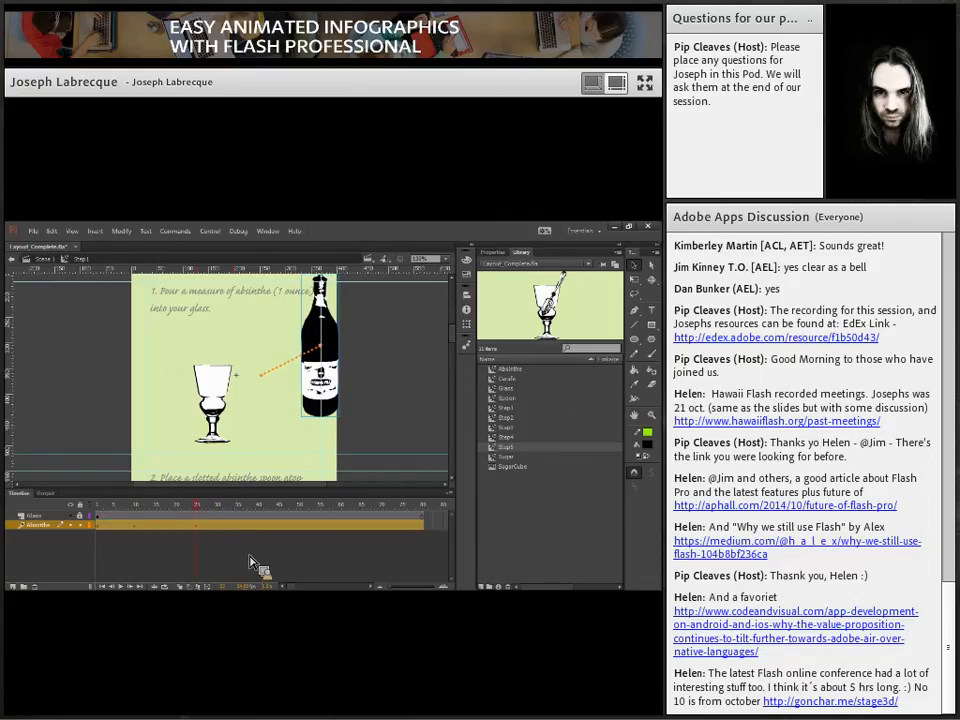
Step: Enlarge the timeline and examine the X and Y location curves of the Absinthe tween in the motion editor
click(100, 491)
drag(102, 492, 114, 396)
click(229, 482)
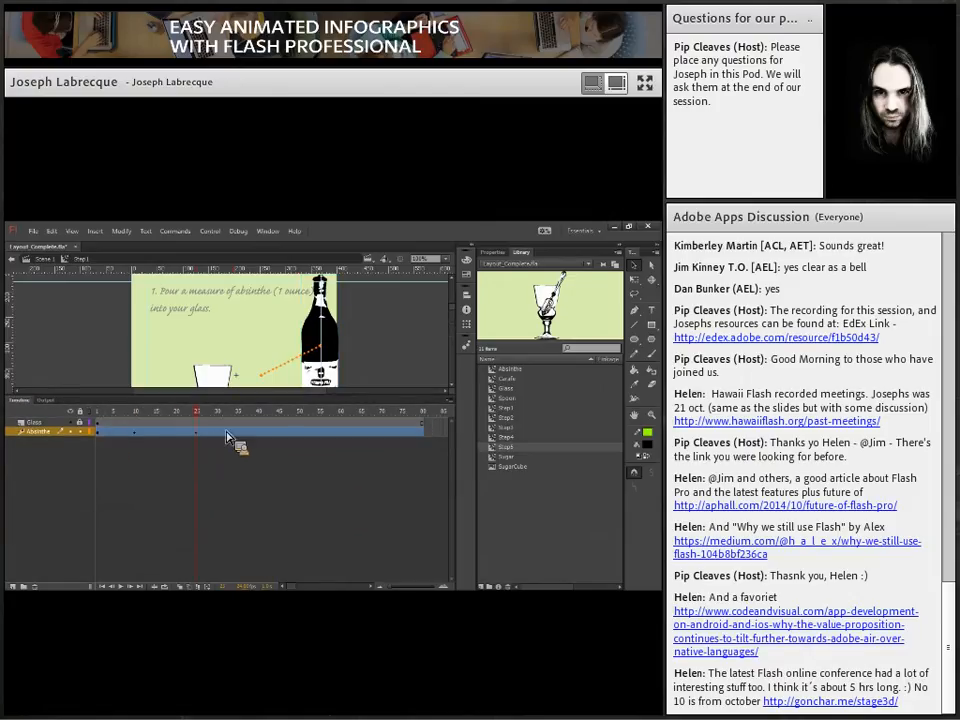
double_click(228, 438)
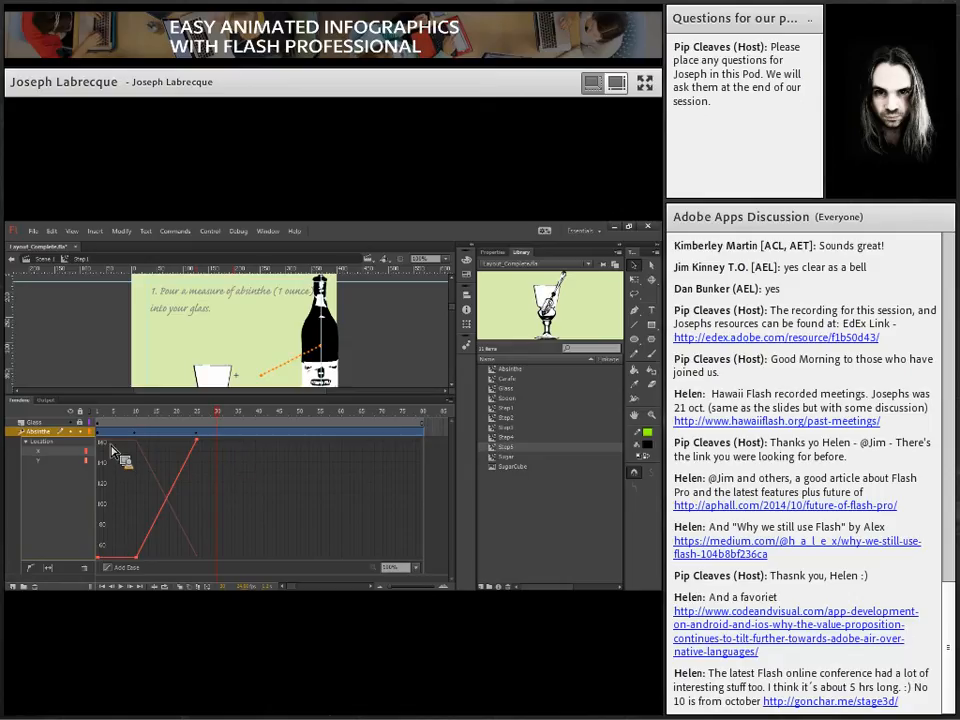
click(241, 431)
double_click(249, 434)
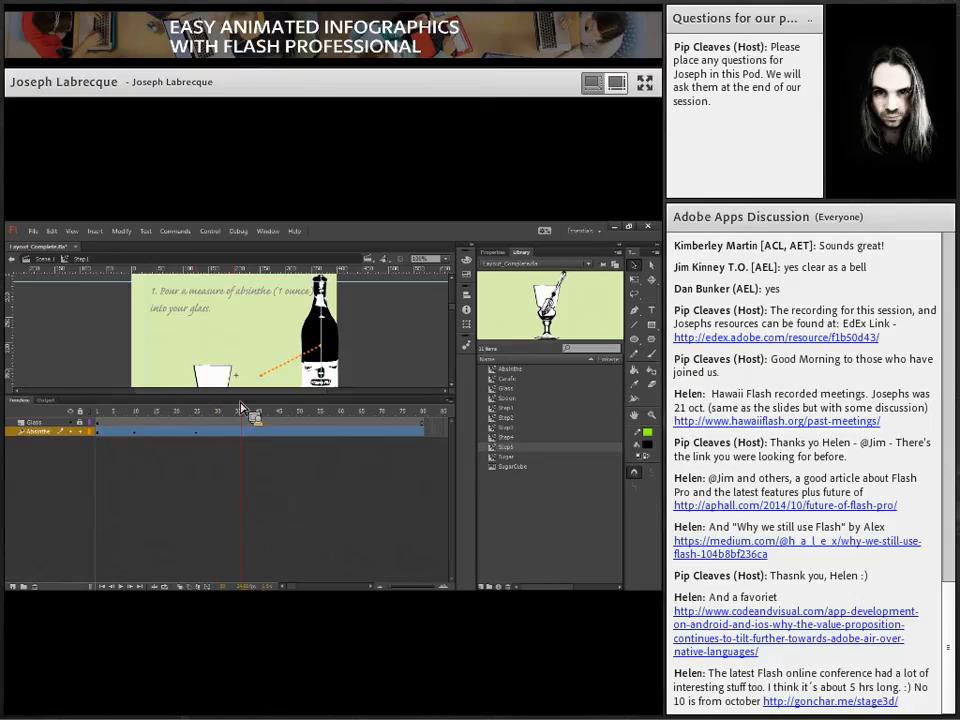
Step: At frame 25, rotate the bottle with Free Transform so its neck tilts toward the glass
mouse_move(248, 507)
mouse_down()
mouse_move(196, 512)
mouse_move(259, 518)
mouse_up()
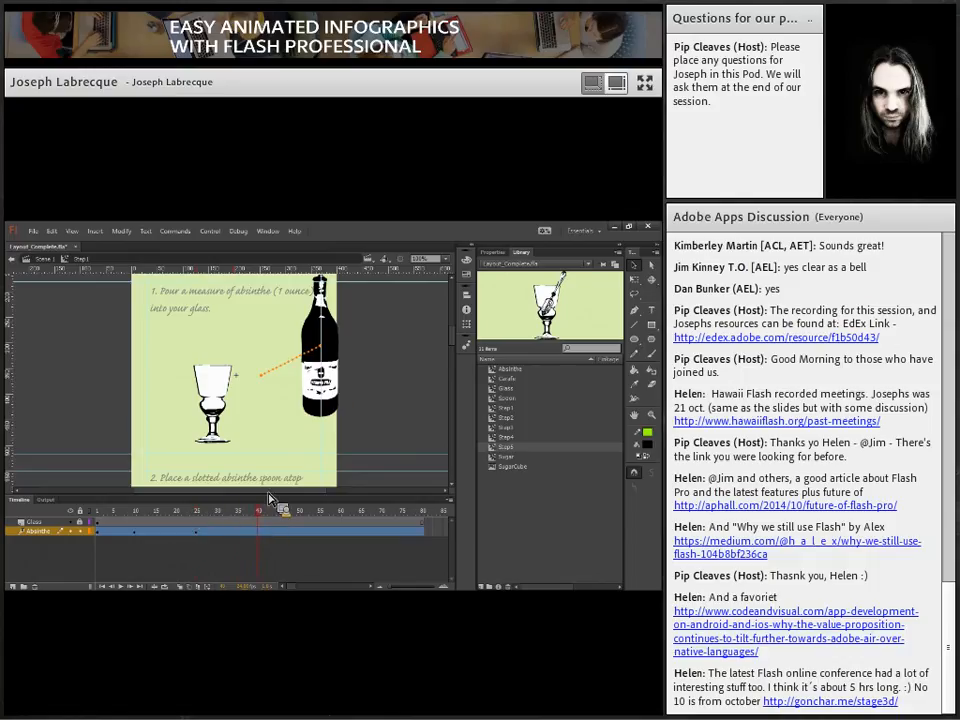
drag(263, 518, 208, 537)
click(638, 284)
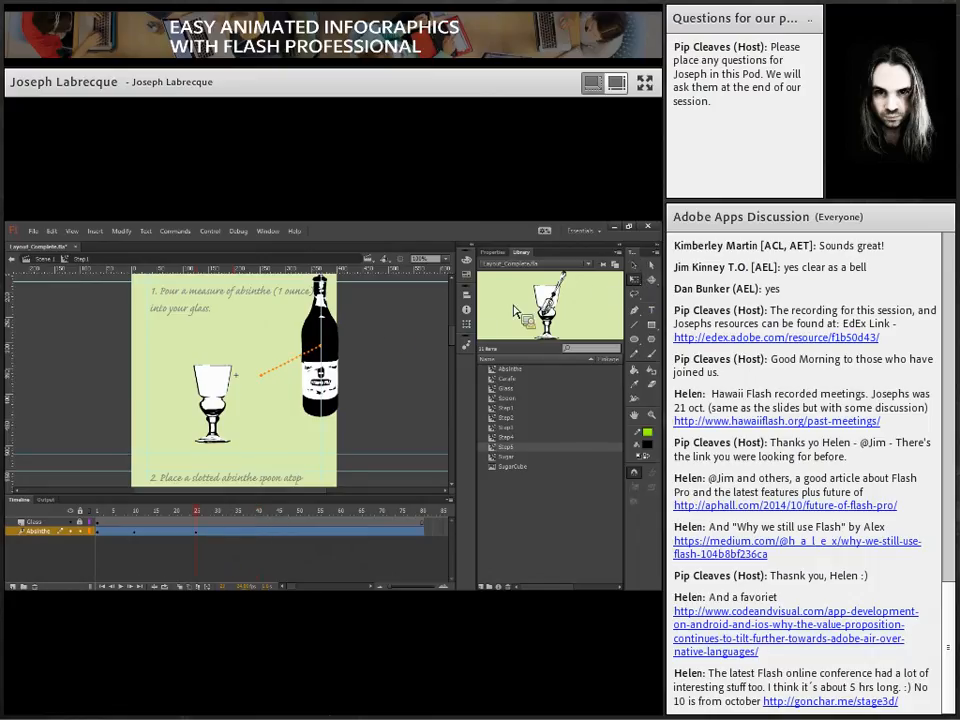
click(332, 348)
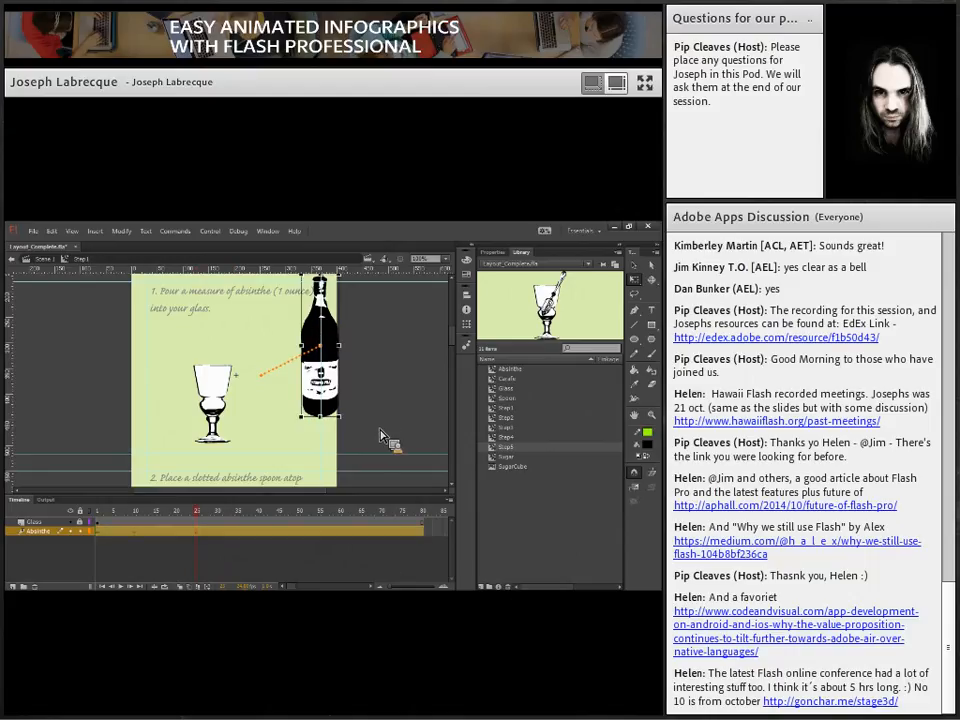
drag(345, 420, 370, 398)
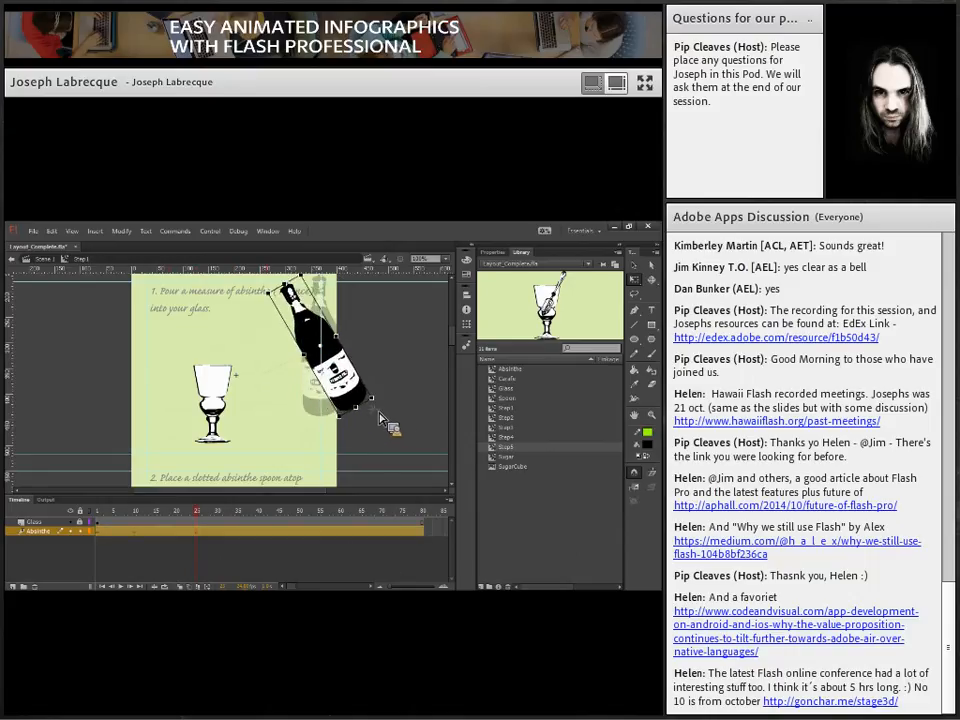
Step: At frame 37, rotate the bottle into a pouring angle and move its neck over the rim of the glass
drag(197, 512, 249, 514)
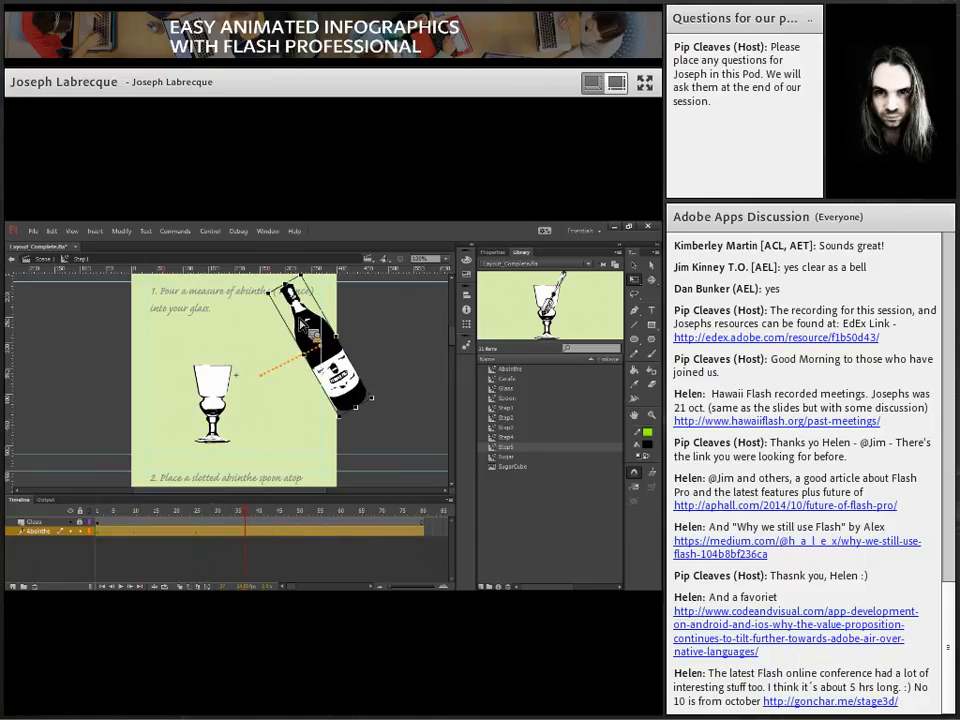
drag(262, 316, 270, 384)
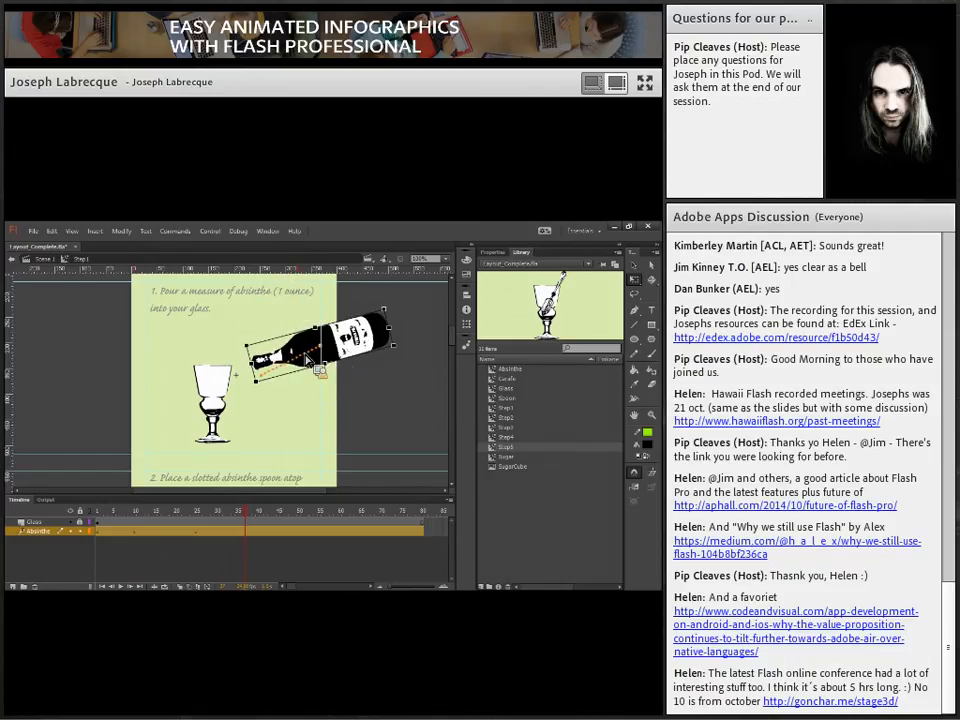
mouse_move(332, 338)
mouse_down()
mouse_move(326, 319)
mouse_move(337, 326)
mouse_move(334, 317)
mouse_up()
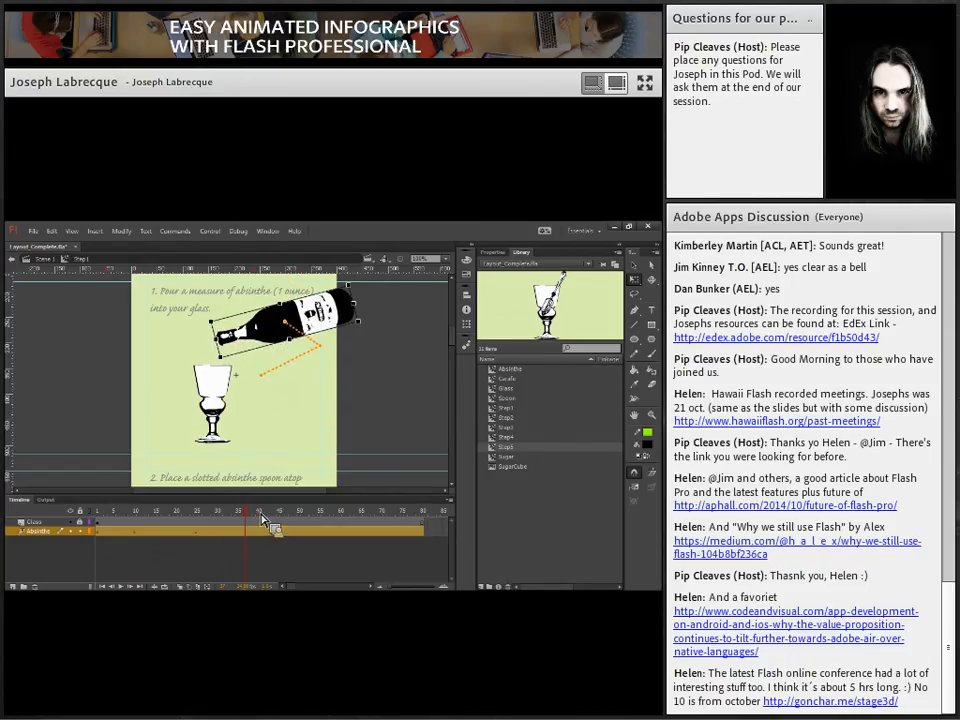
mouse_move(253, 521)
mouse_down()
mouse_move(117, 520)
mouse_move(279, 499)
mouse_move(267, 494)
mouse_move(251, 510)
mouse_up()
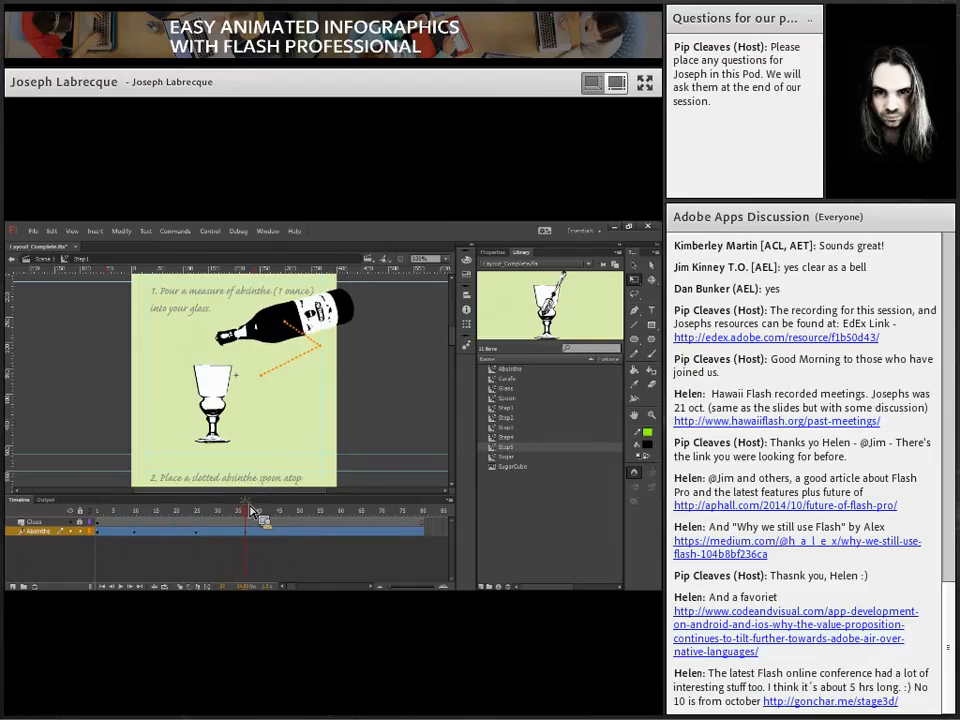
drag(249, 510, 249, 510)
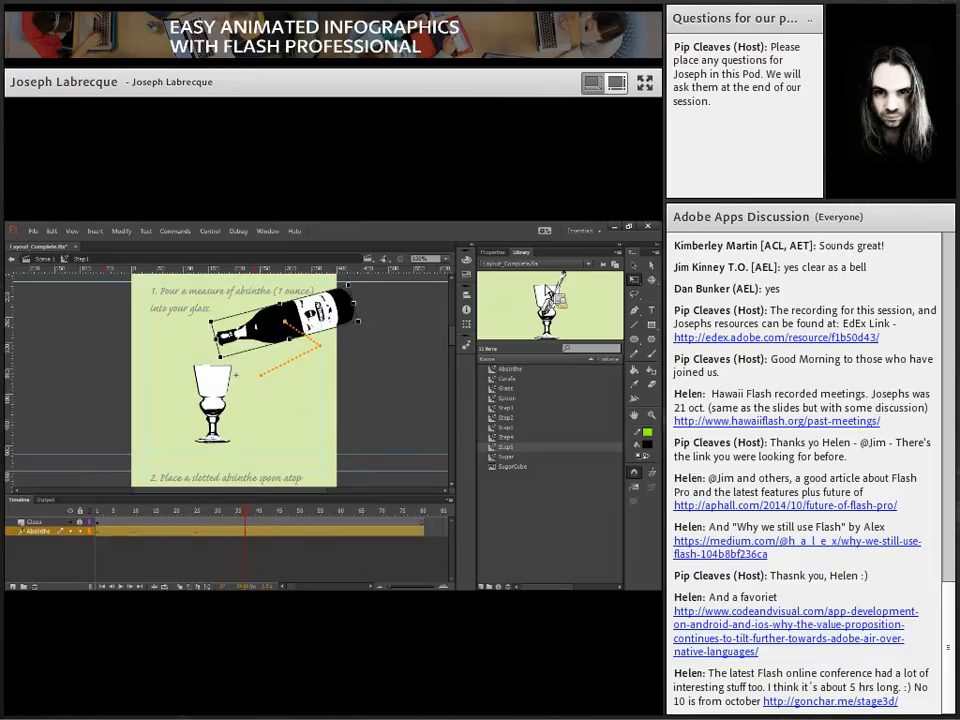
Step: Bend the straight segments of the bottle's motion path into a smooth curve with the Selection tool
click(635, 265)
click(372, 405)
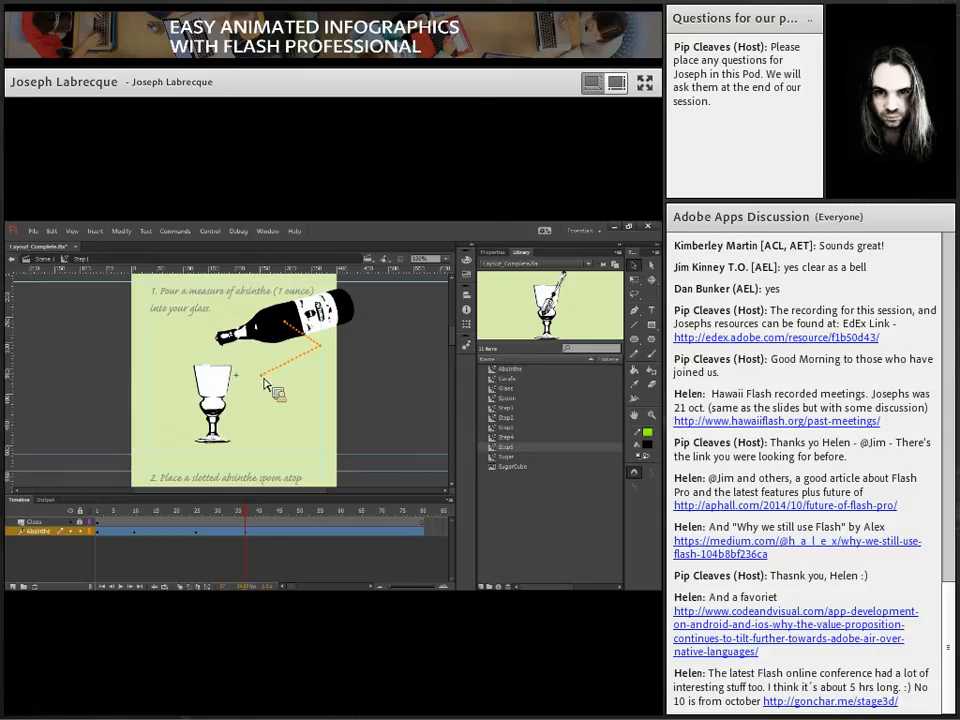
click(636, 265)
drag(297, 367, 322, 340)
Step: Insert a keyframe at frame 50 of the Absinthe tween to hold the pouring pose
drag(233, 513, 304, 521)
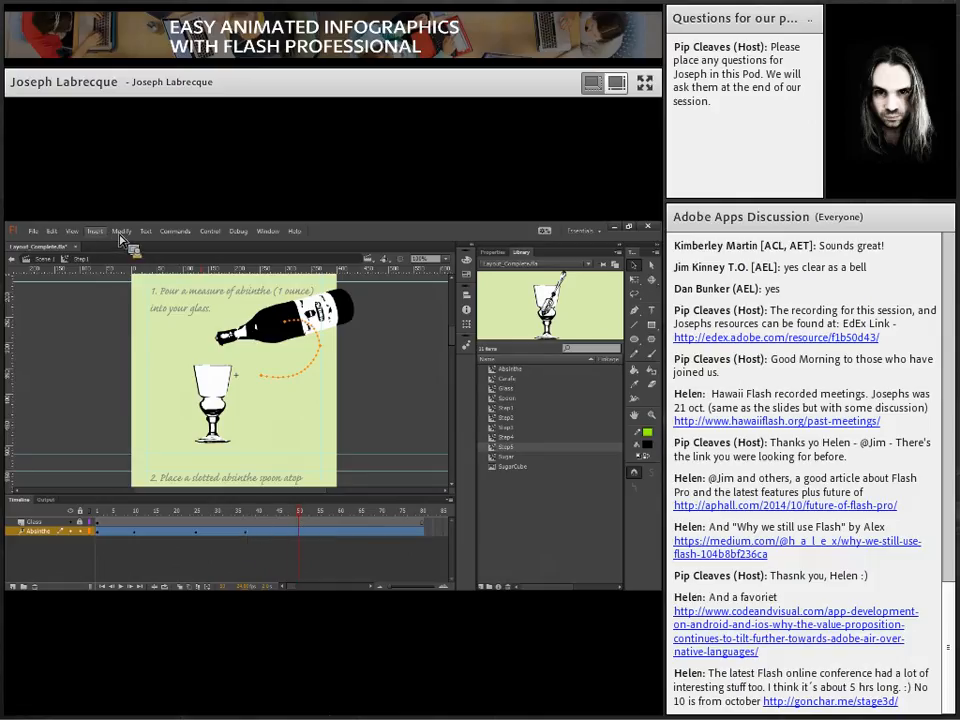
click(95, 231)
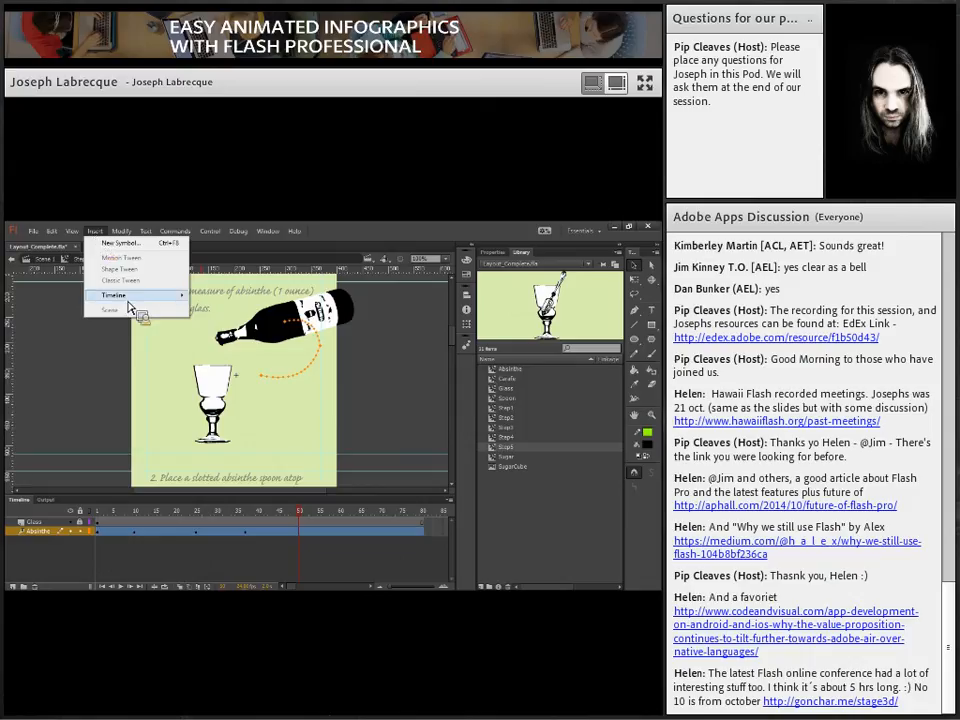
mouse_move(132, 300)
click(240, 343)
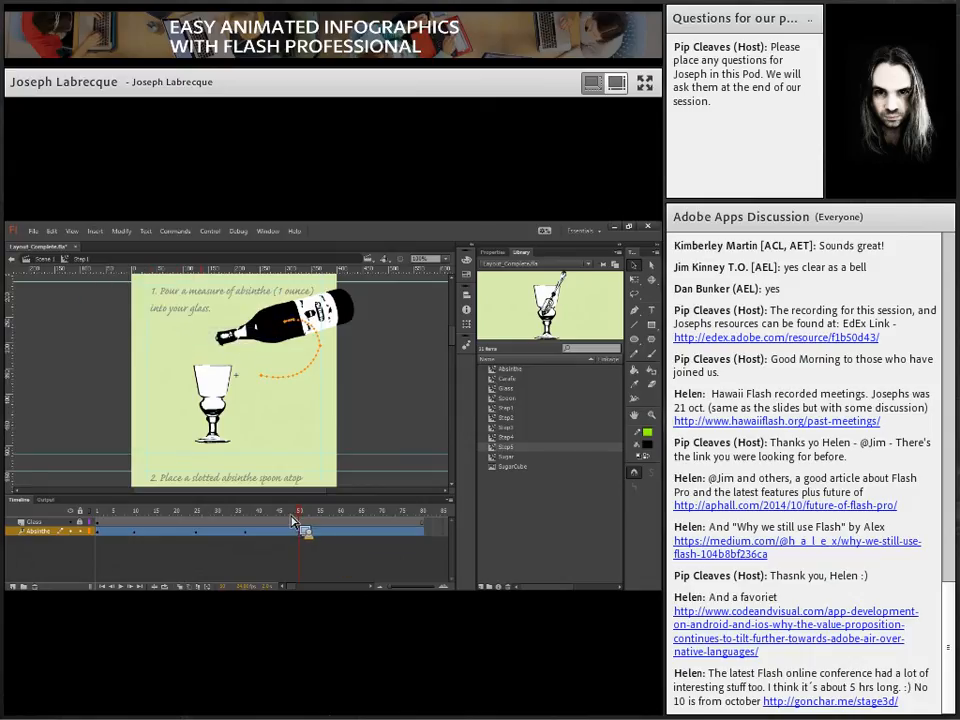
Step: At frame 63, move the bottle down away from the glass and rotate it back to a slight lean
drag(304, 517, 350, 524)
click(636, 280)
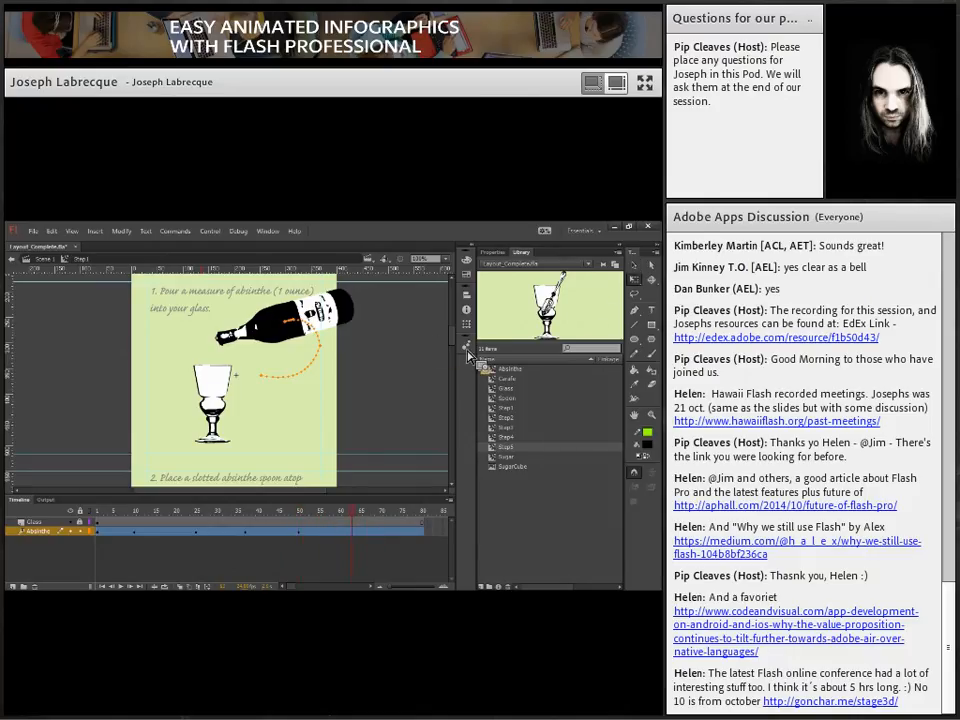
drag(346, 318, 380, 323)
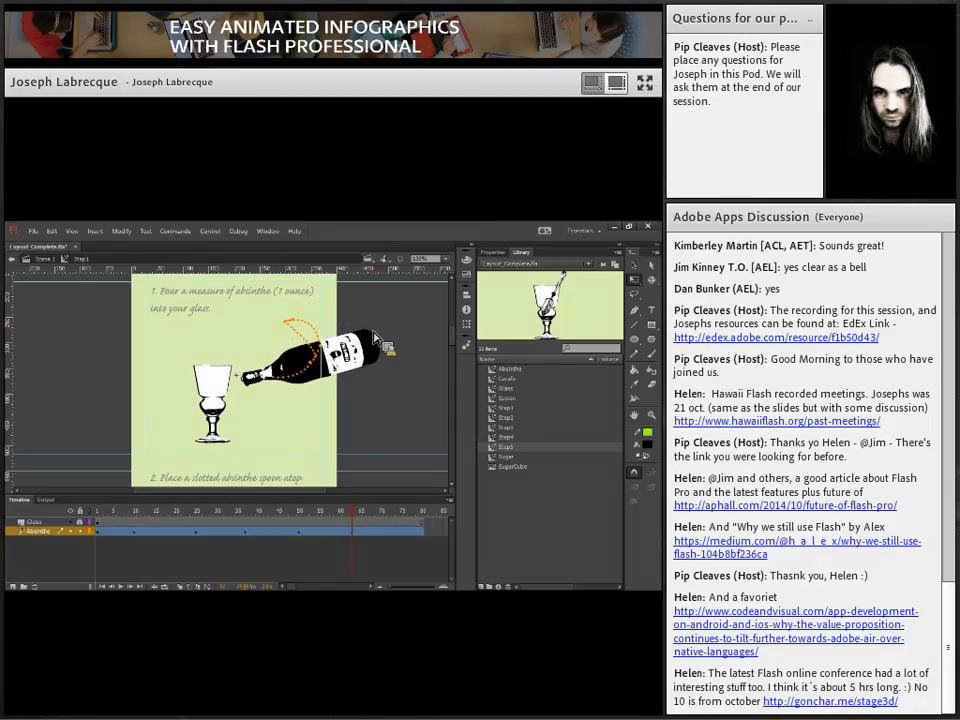
drag(378, 322, 373, 422)
click(369, 338)
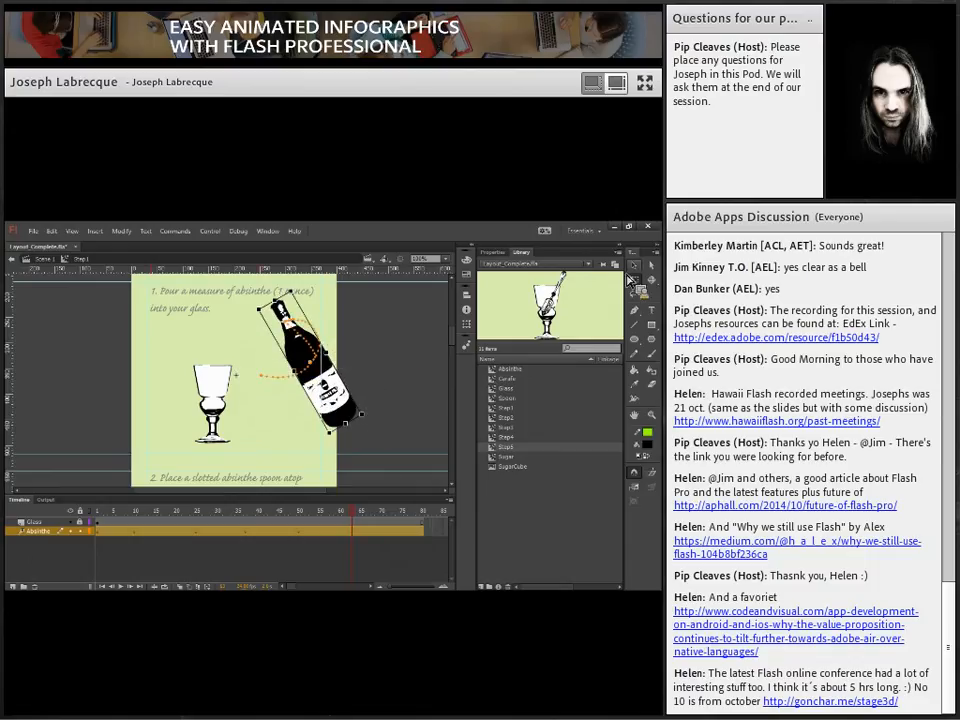
Step: At frame 75, move the bottle back beside the glass and rotate it upright
drag(358, 520, 406, 540)
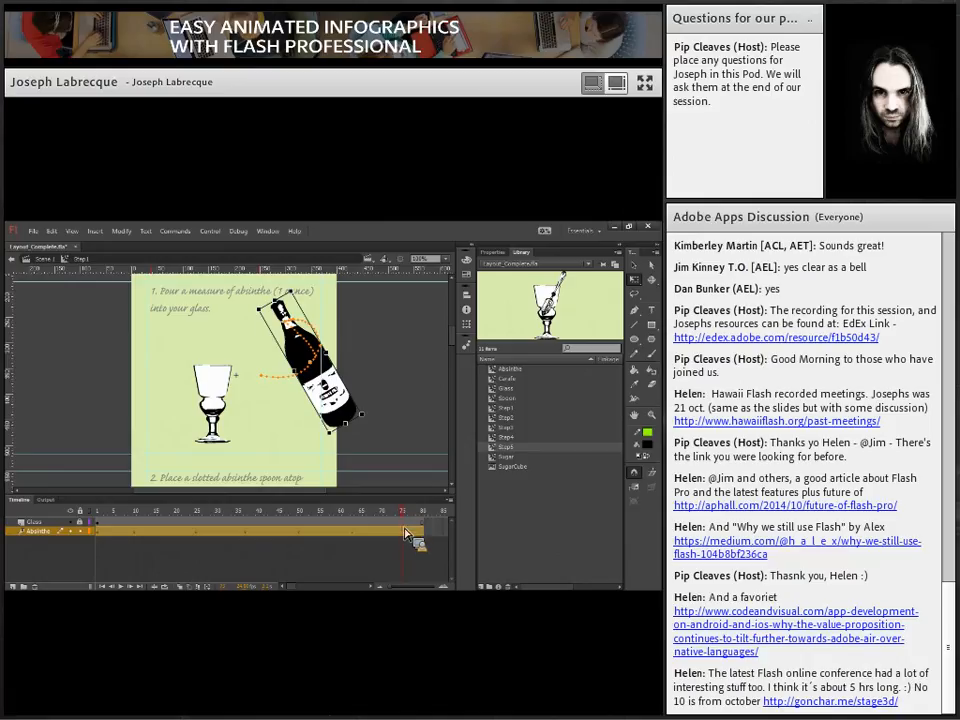
drag(343, 399, 303, 419)
drag(254, 309, 286, 320)
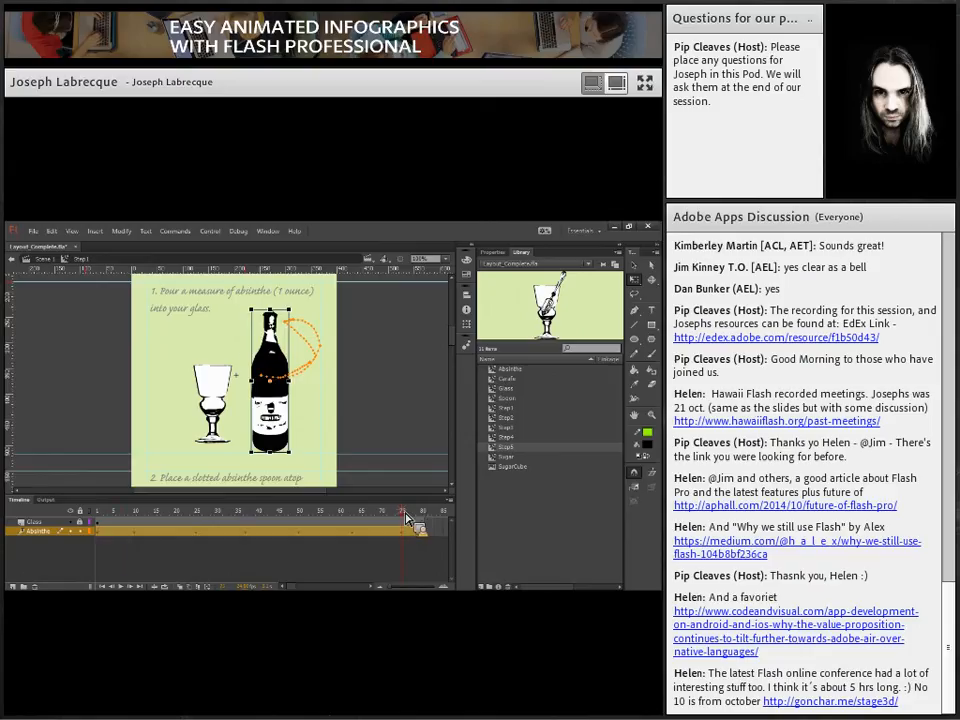
Step: Play the bottle animation from frame 1 and check the bottle's pose between frames 10 and 25
drag(407, 517, 96, 520)
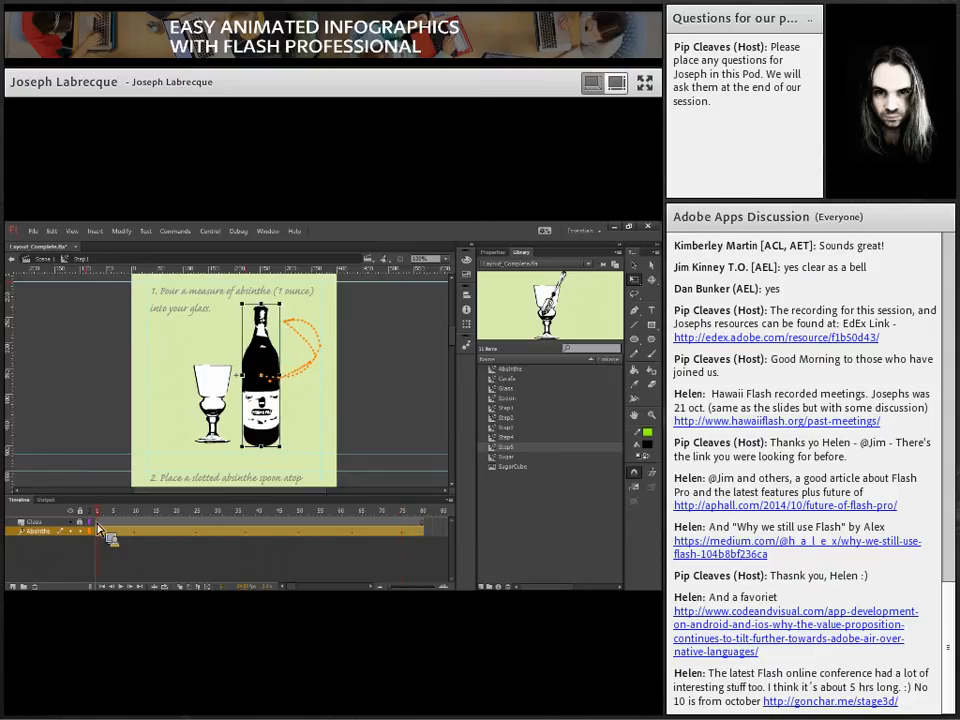
click(124, 588)
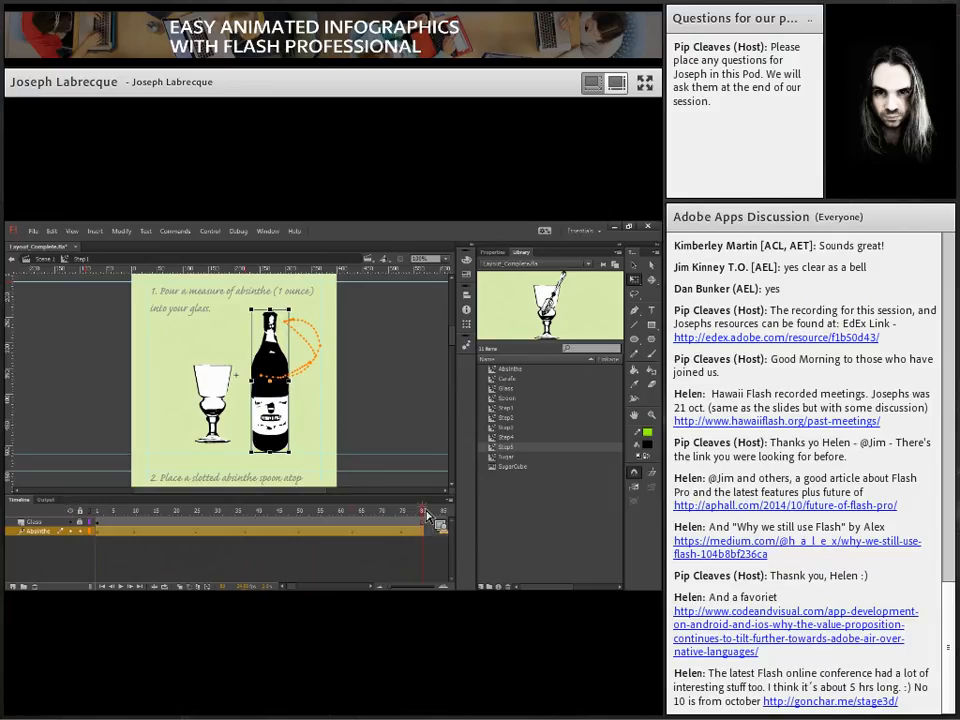
click(197, 520)
drag(197, 519, 135, 515)
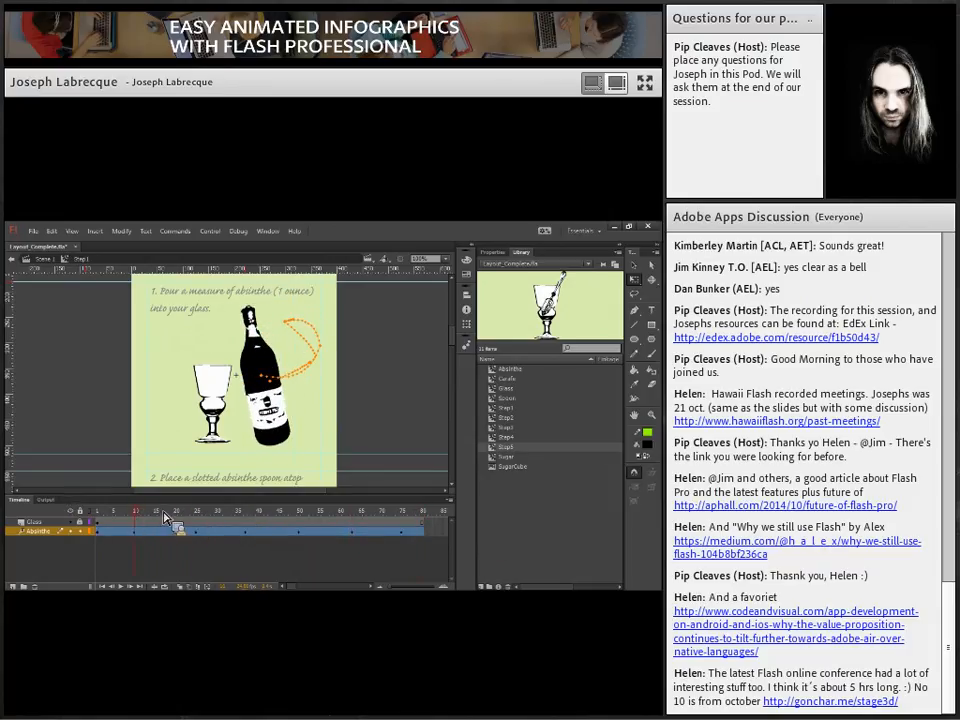
click(166, 529)
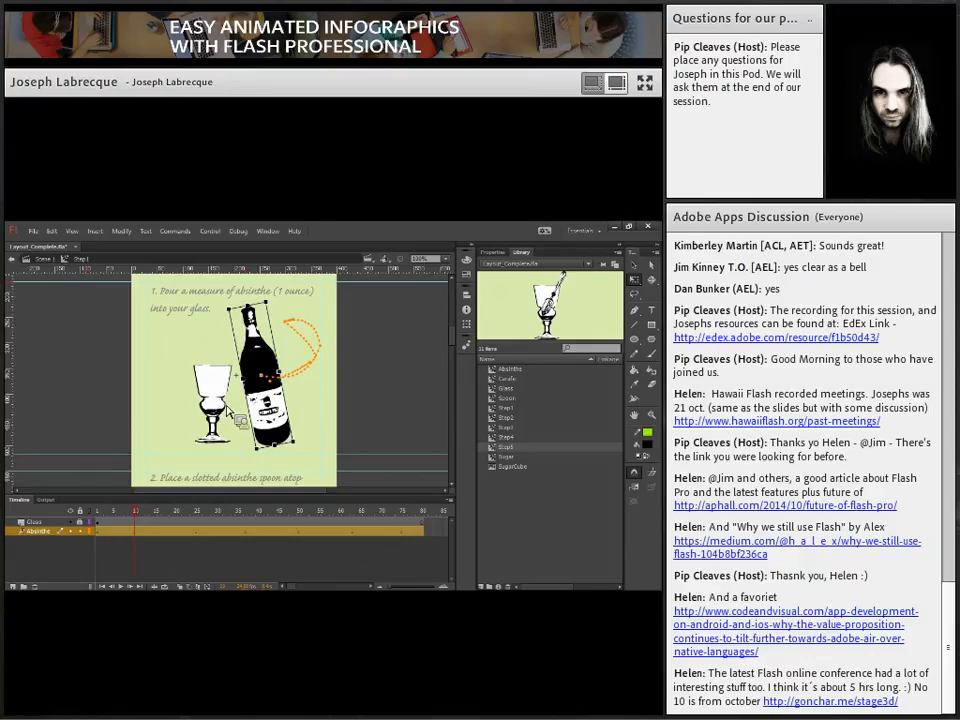
Step: Lock the Absinthe layer and add a layer named Dose above the Glass layer
click(36, 523)
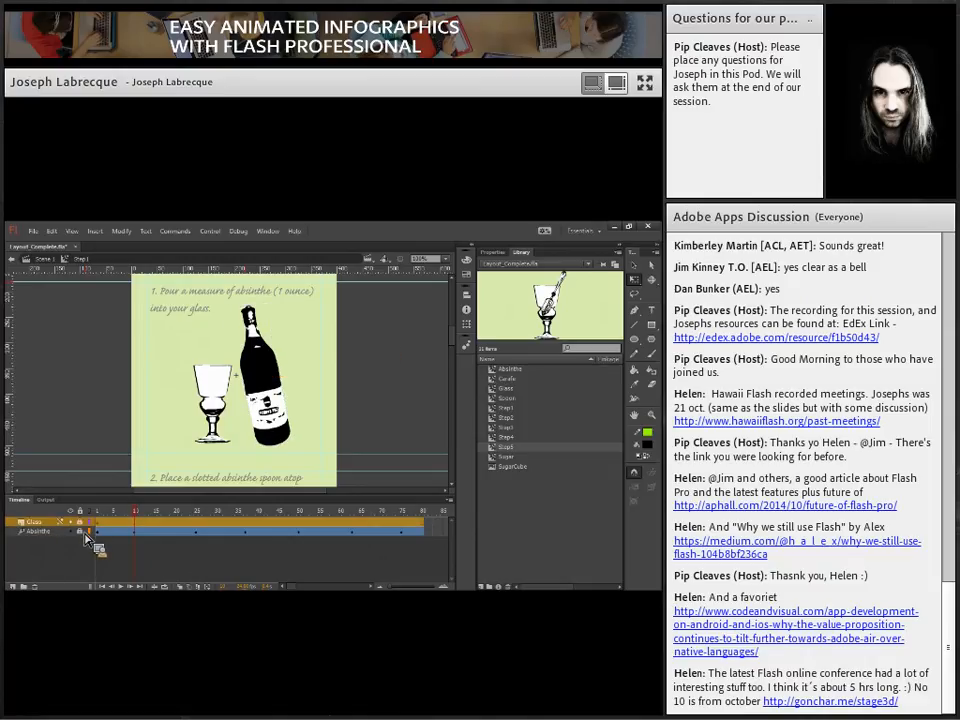
click(15, 594)
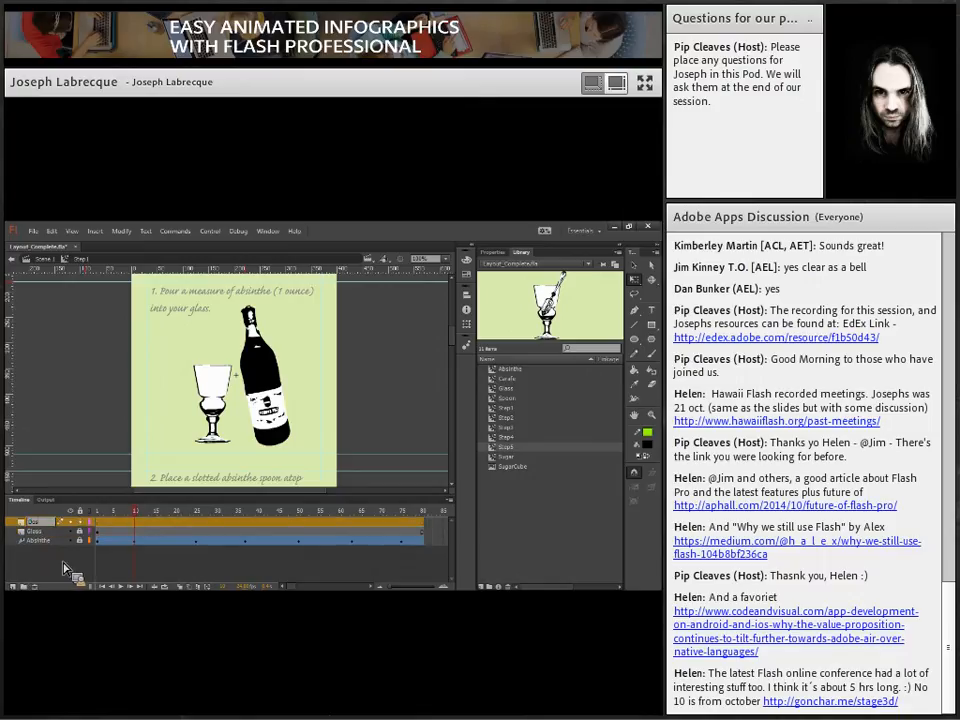
click(47, 563)
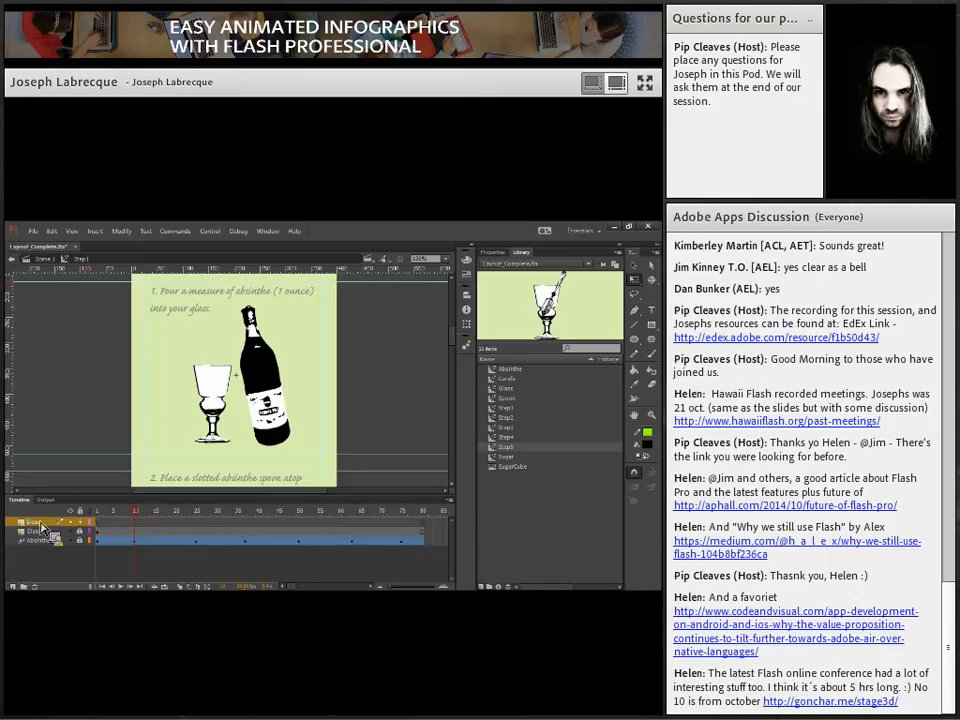
Step: Insert a keyframe on the Dose layer at frame 37, where the bottle is tilted over the glass
drag(120, 525, 247, 532)
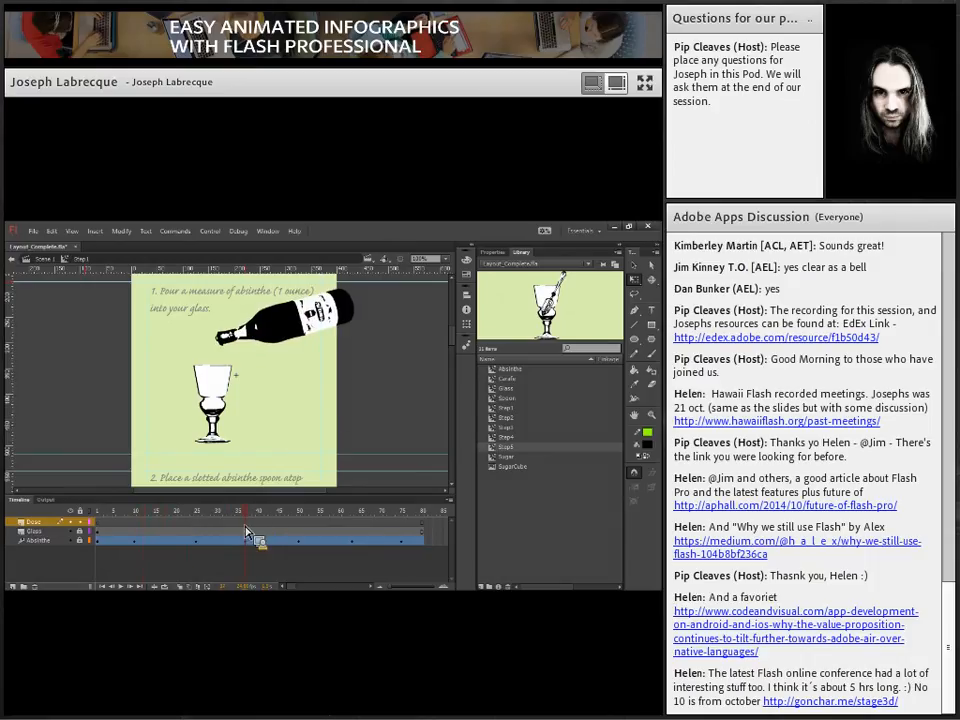
click(247, 522)
click(95, 231)
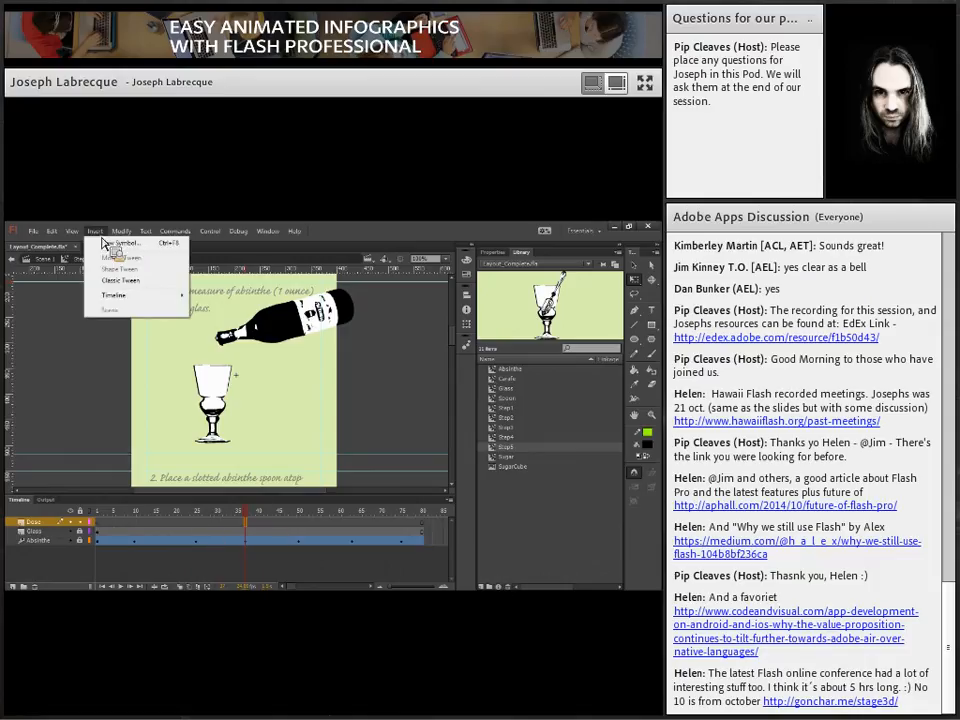
mouse_move(132, 297)
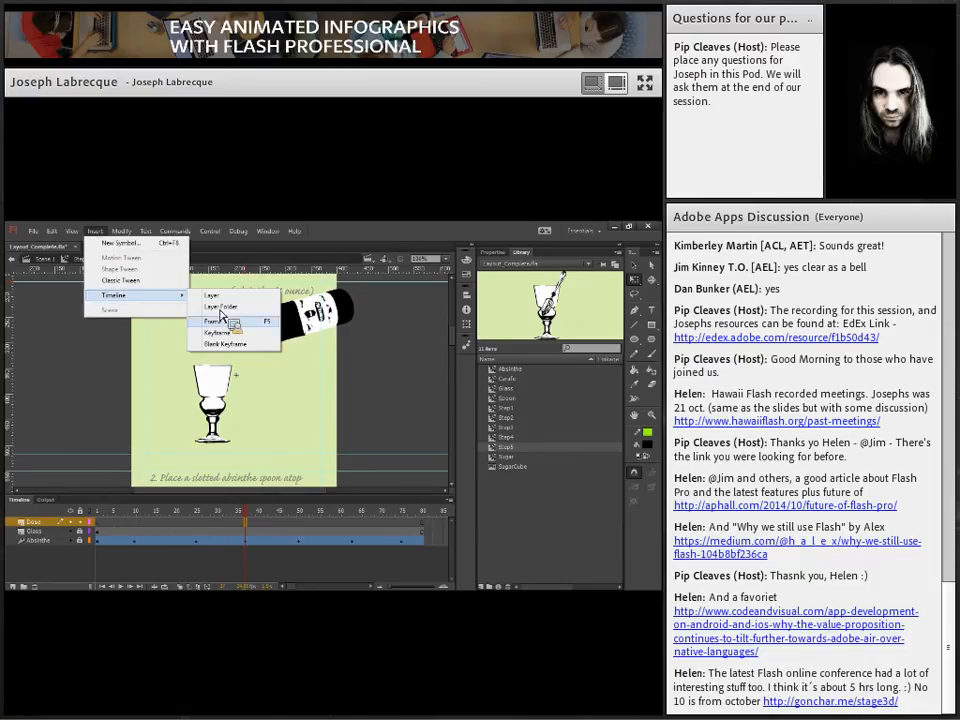
click(237, 336)
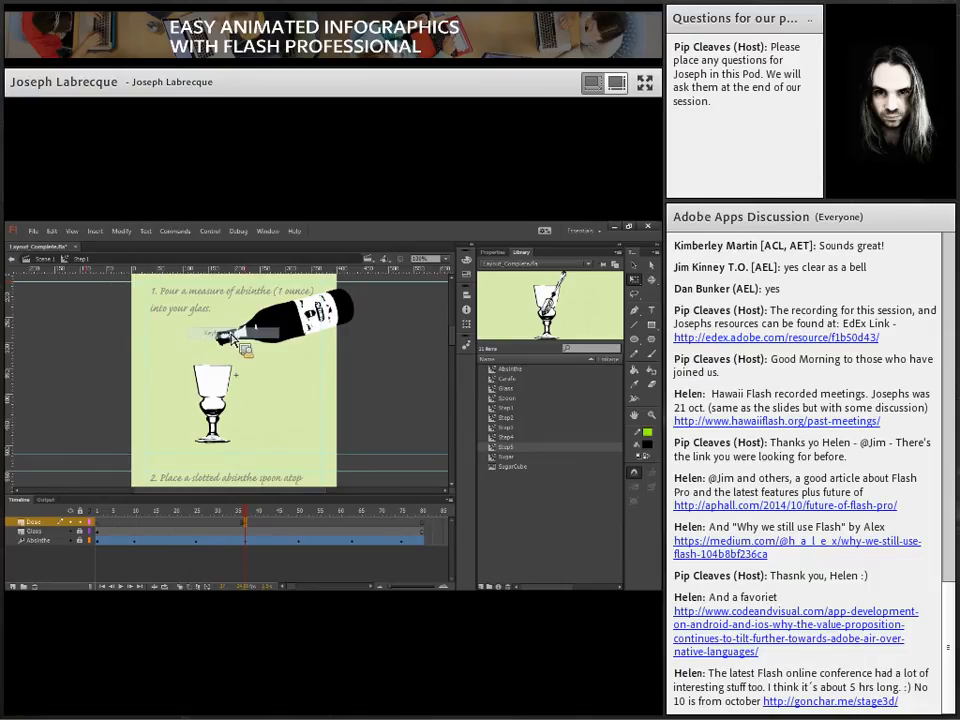
click(273, 519)
drag(273, 519, 250, 519)
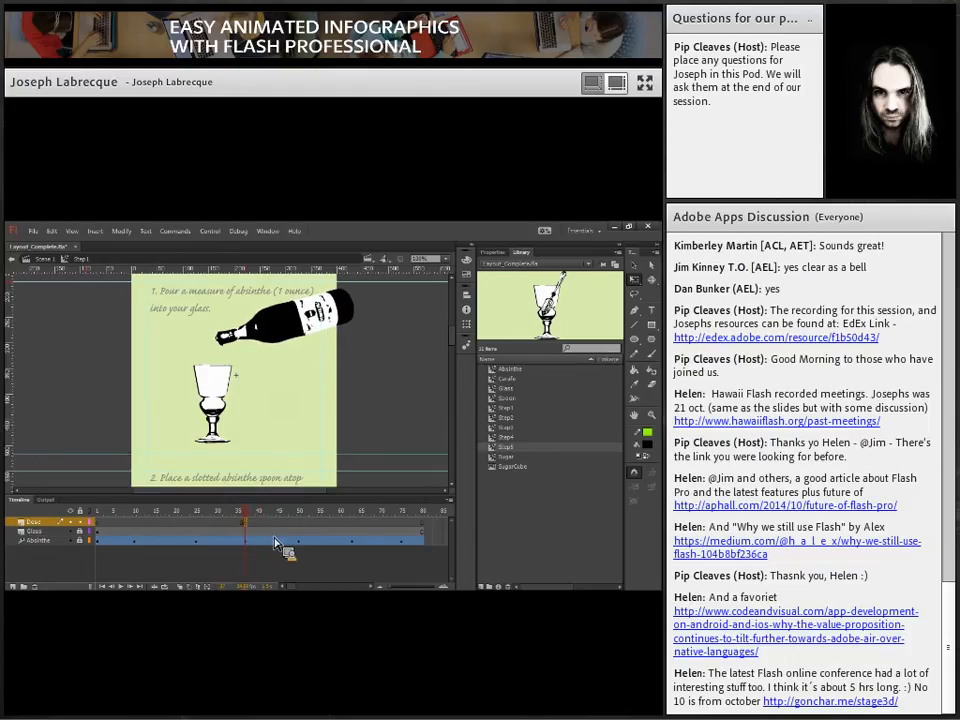
drag(289, 528, 250, 531)
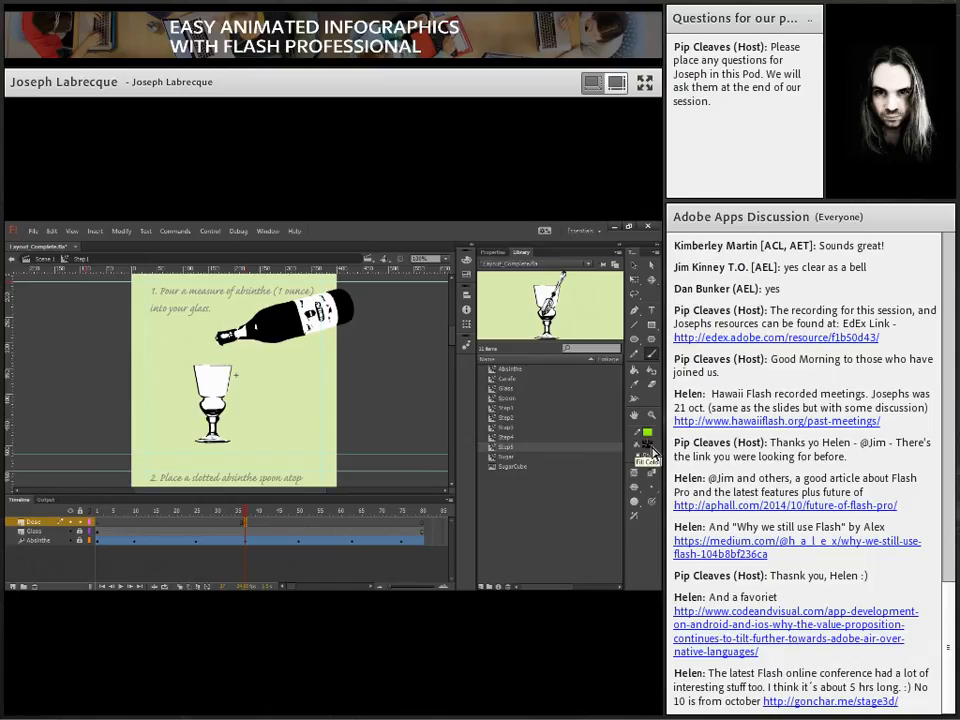
Step: Paint the lower bulb of the glass with the Brush tool in a dark green fill on the Dose layer
click(653, 455)
click(535, 250)
click(491, 251)
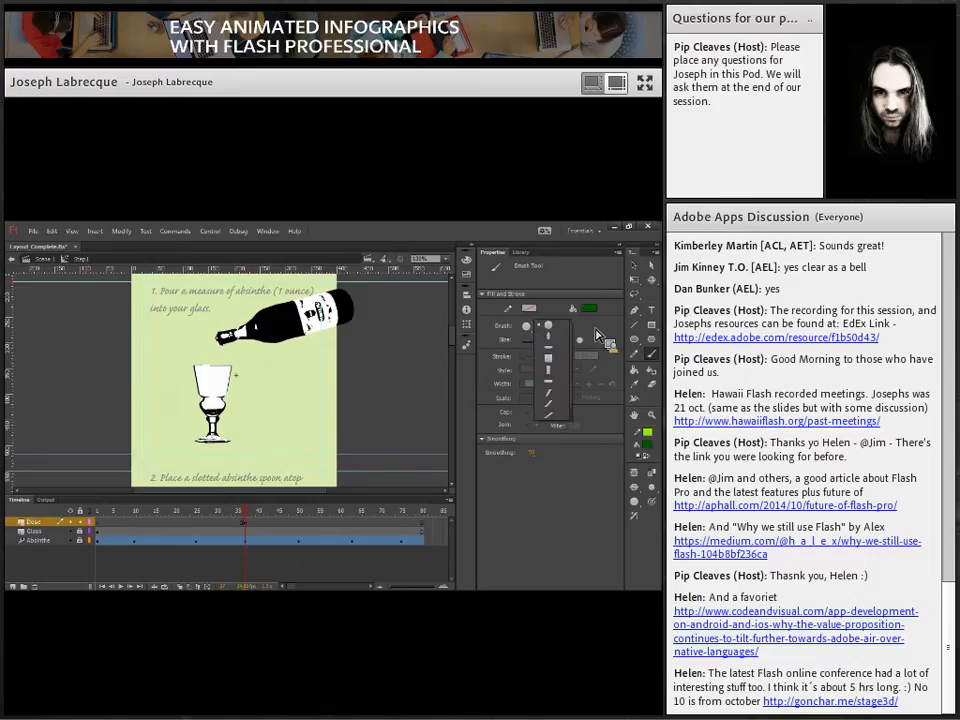
click(558, 327)
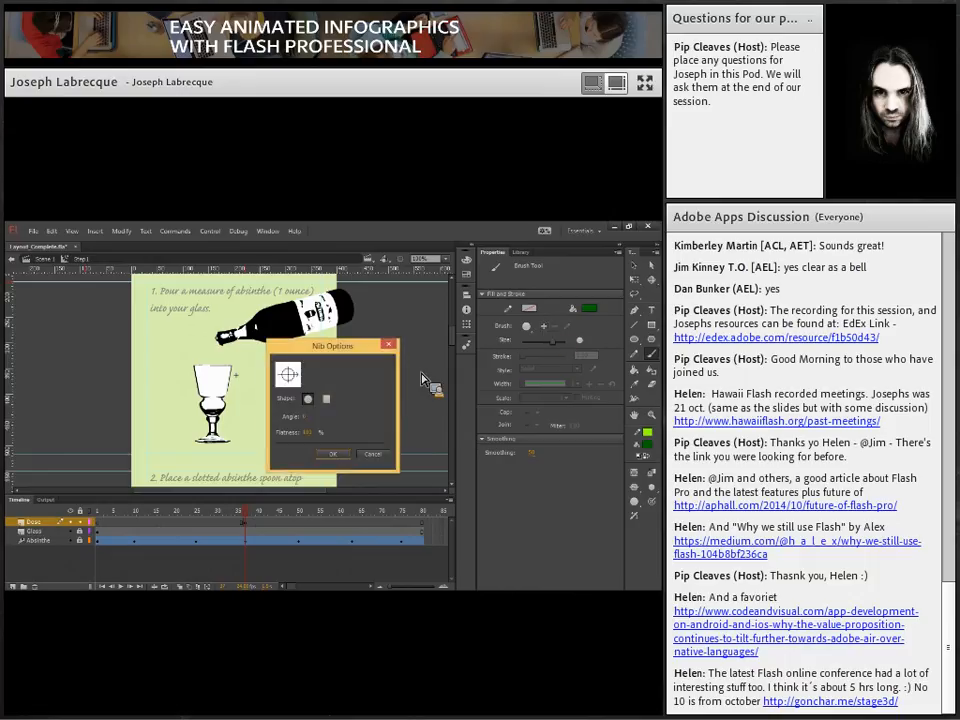
click(389, 346)
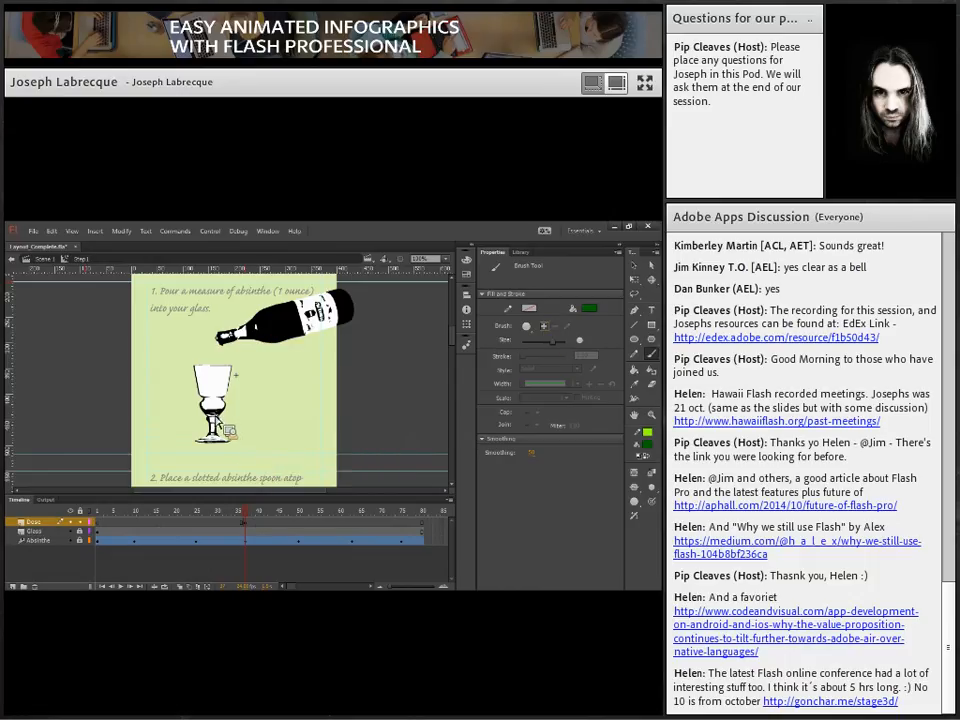
drag(203, 402, 215, 410)
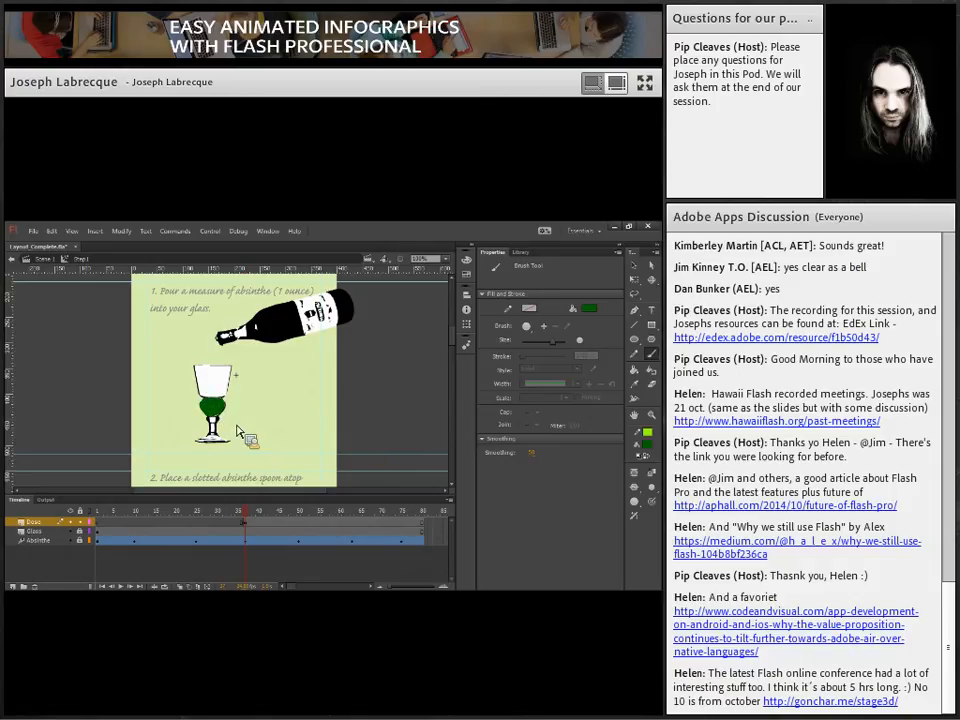
Step: Convert the painted green shape in the glass to a movie clip symbol named Dose
key(v)
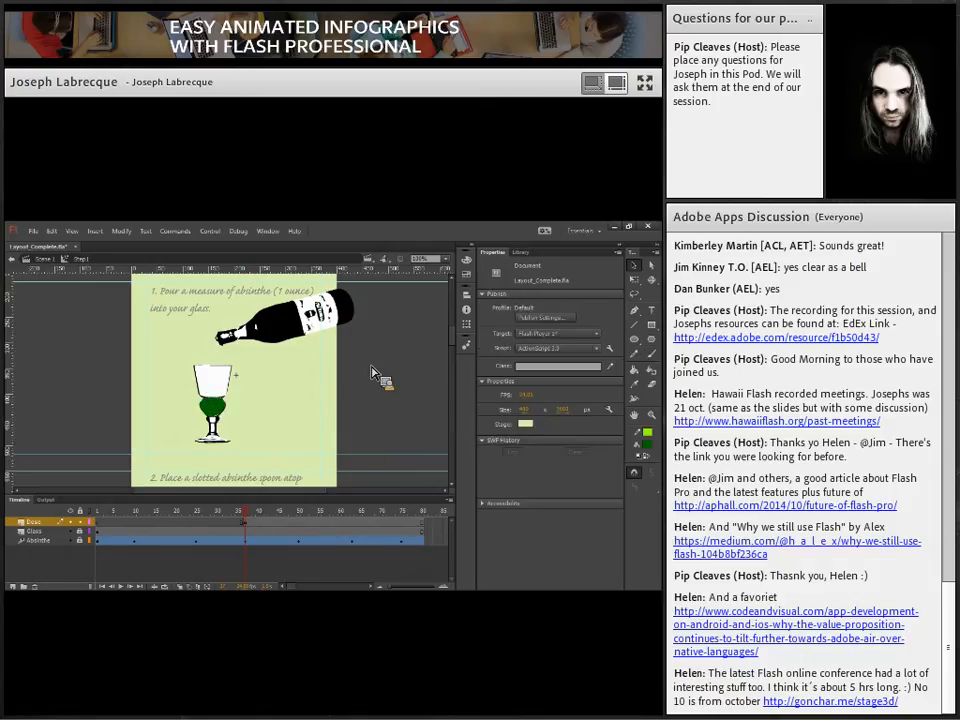
click(219, 410)
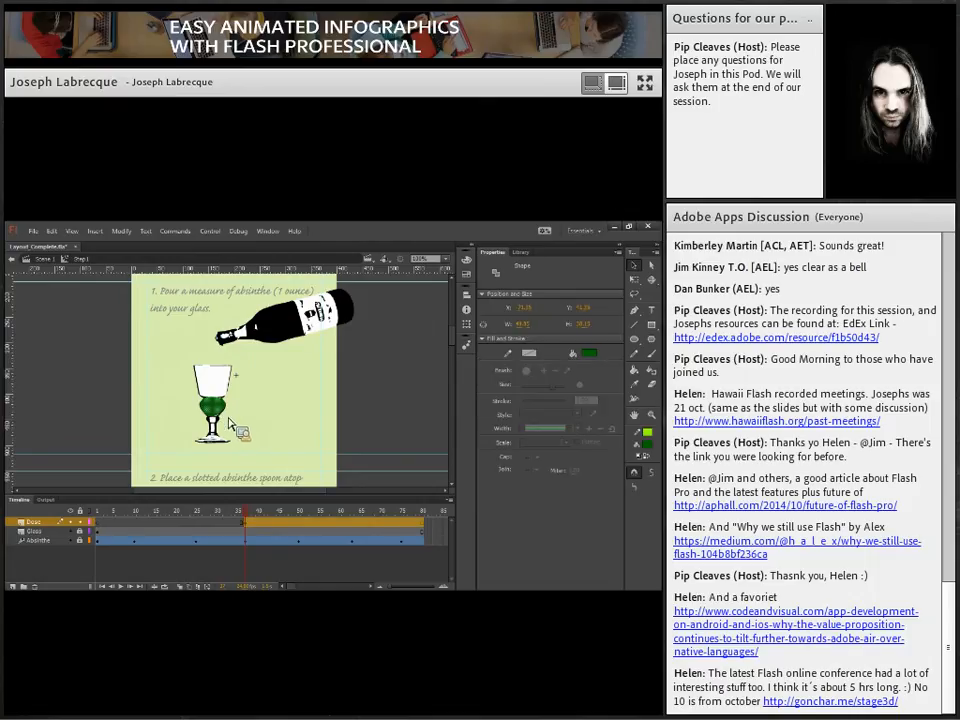
click(122, 231)
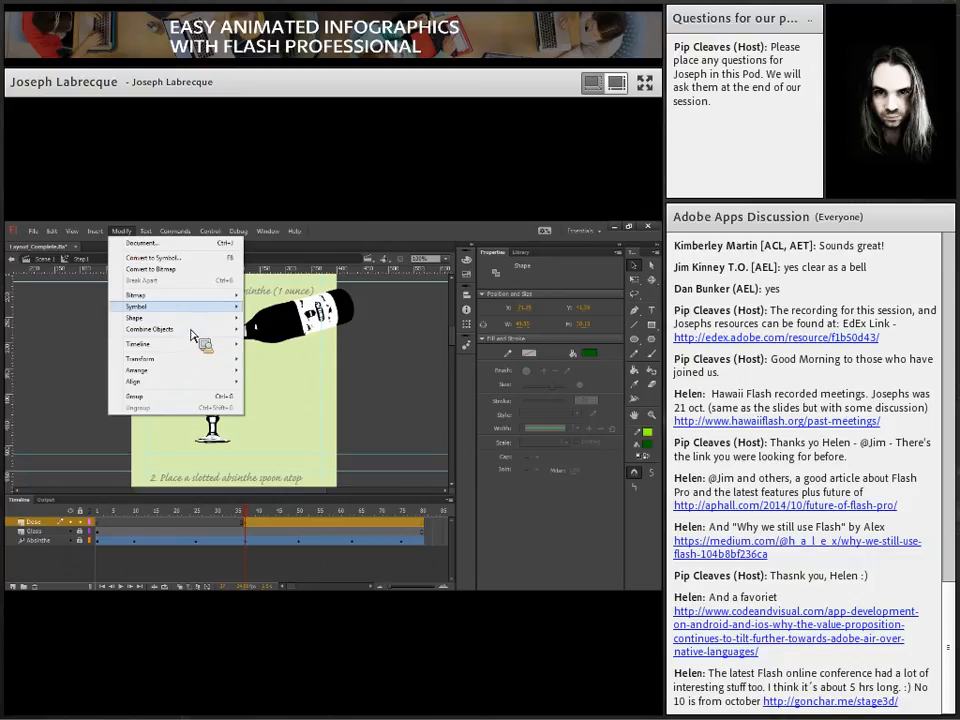
click(150, 259)
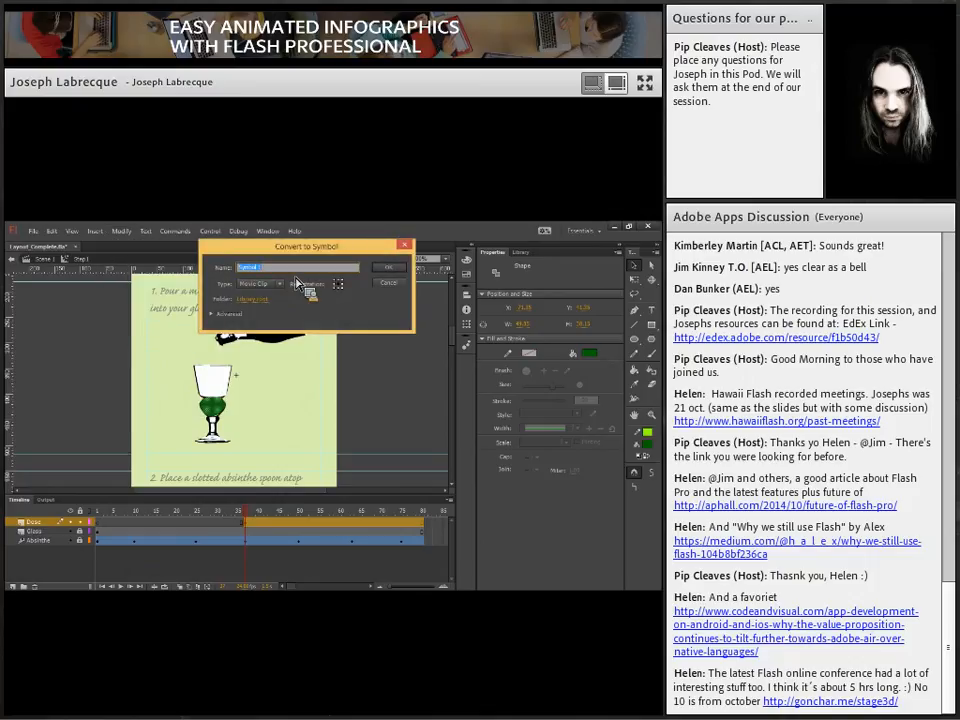
click(388, 268)
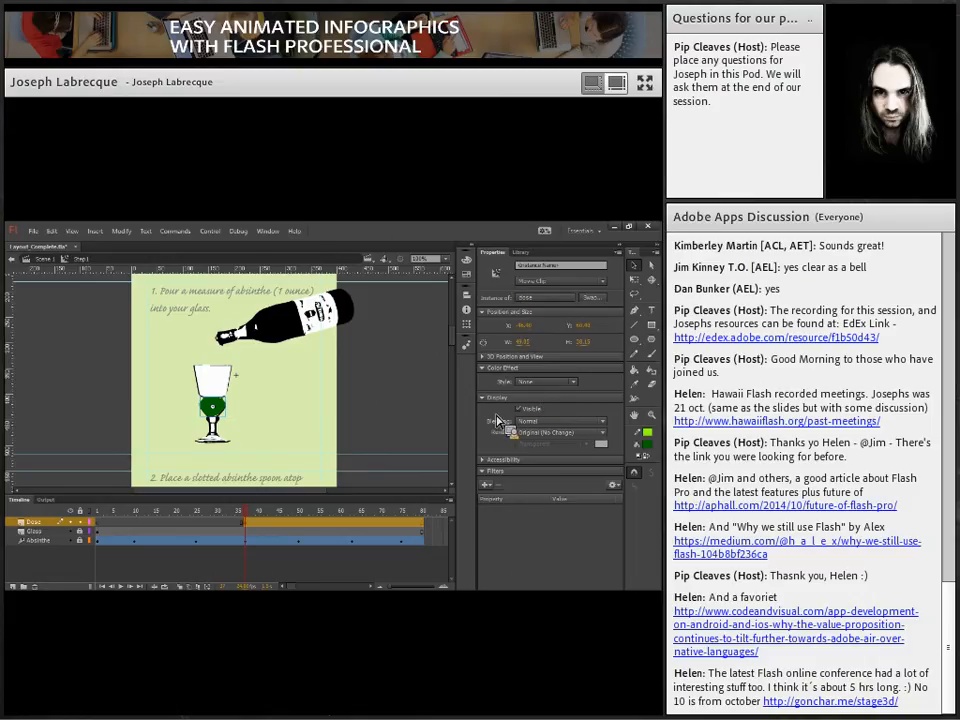
Step: Set the Dose instance's blending mode to Multiply and reselect the instance in the glass
click(558, 422)
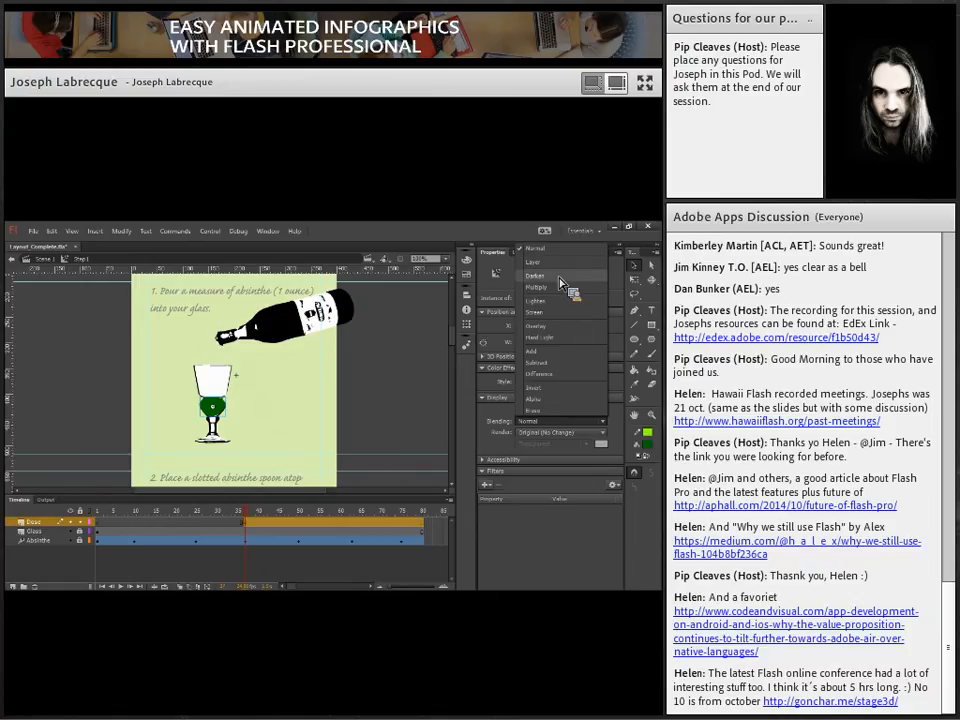
click(538, 293)
click(212, 418)
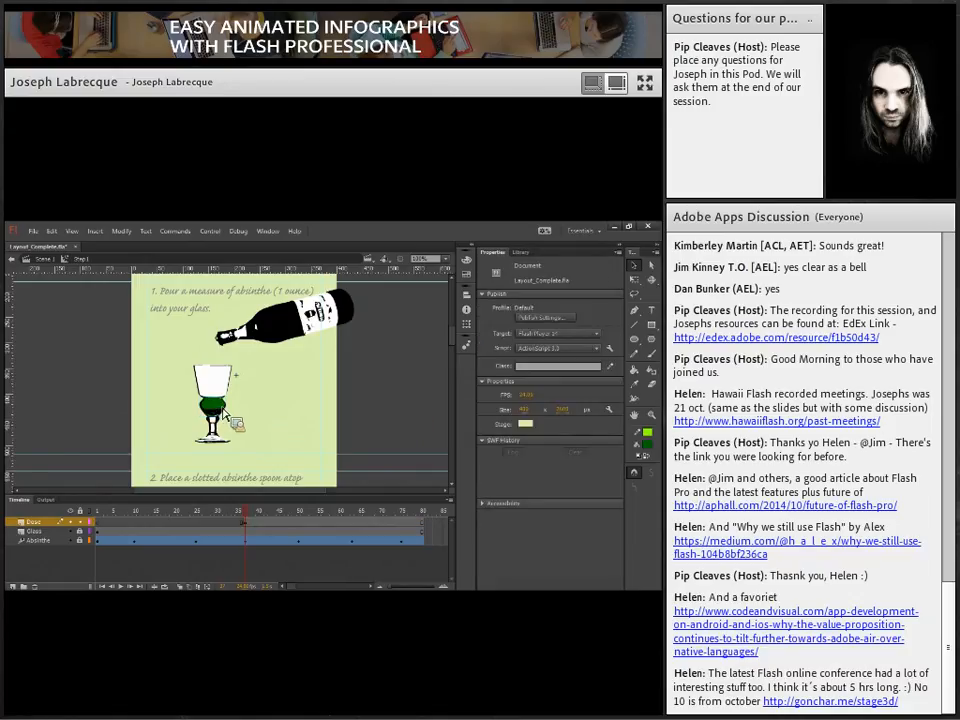
click(224, 418)
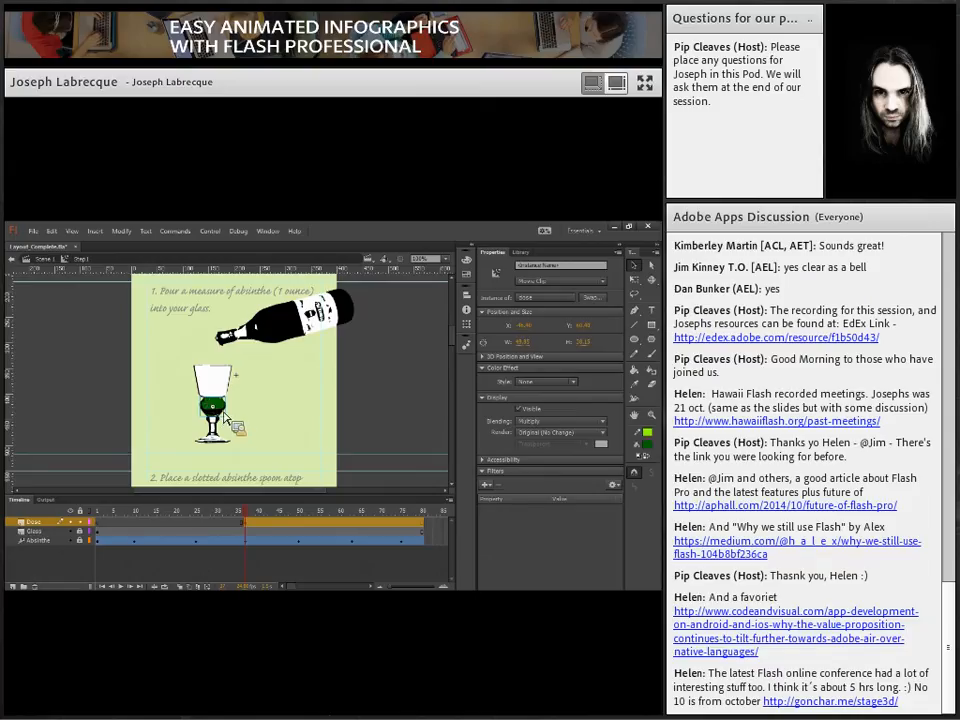
Step: Create a motion tween on the Dose layer's frames starting at frame 37
right_click(276, 526)
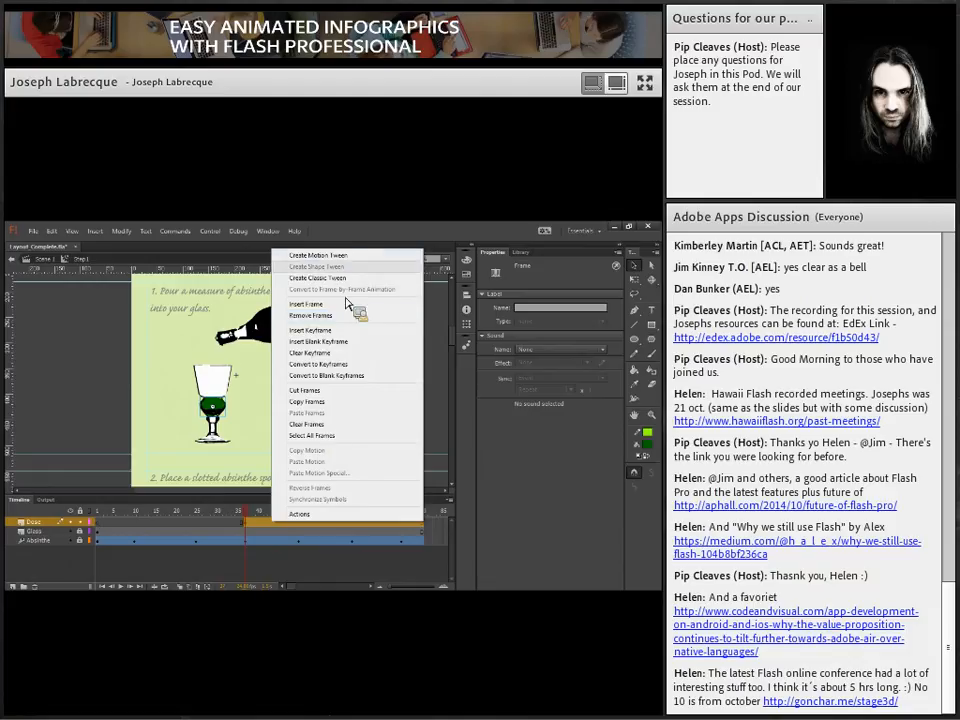
click(334, 259)
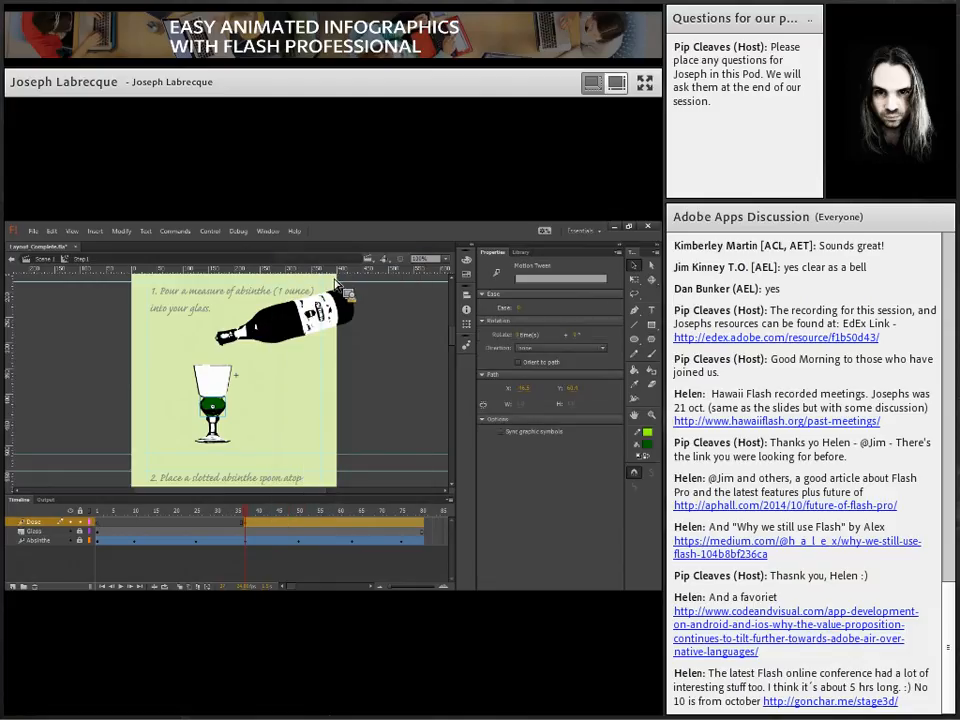
click(265, 528)
click(392, 434)
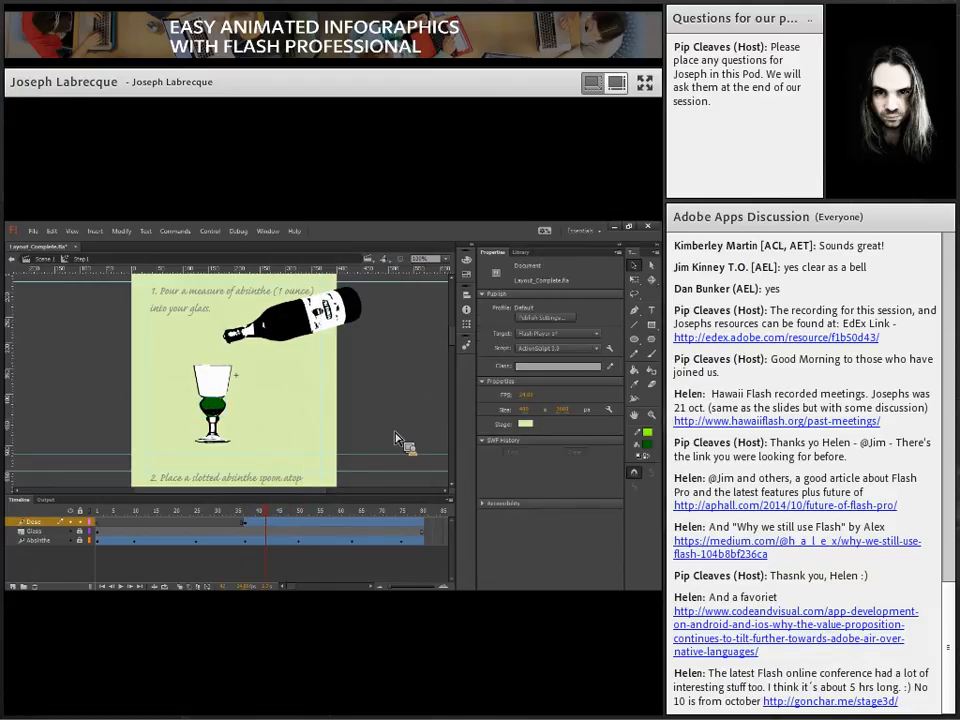
Step: Insert a keyframe in the Dose tween at frame 50
drag(272, 522, 302, 529)
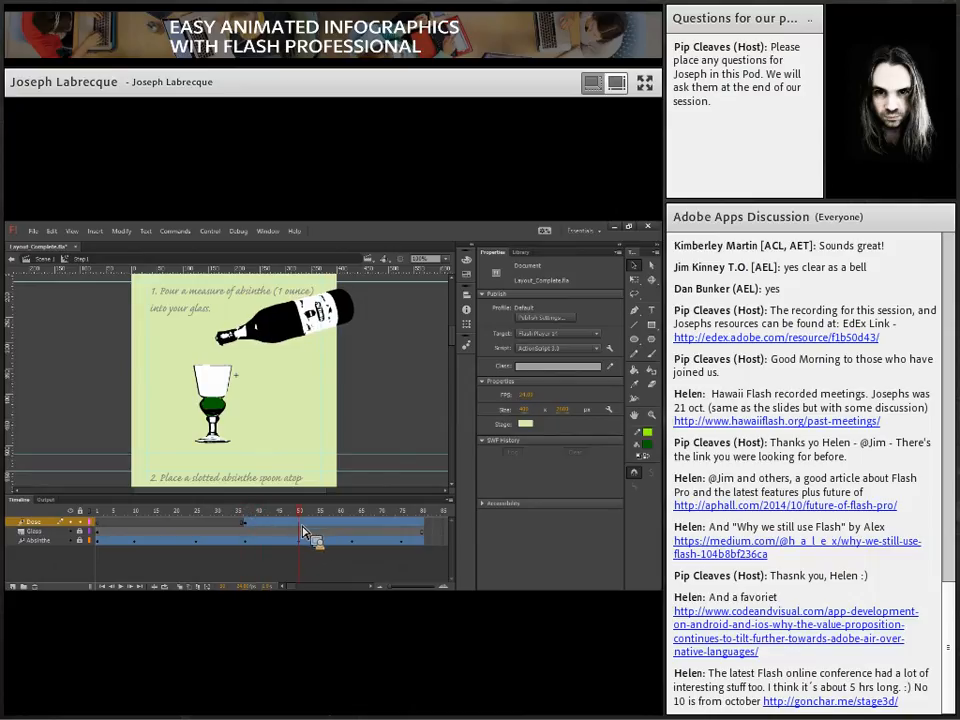
click(304, 531)
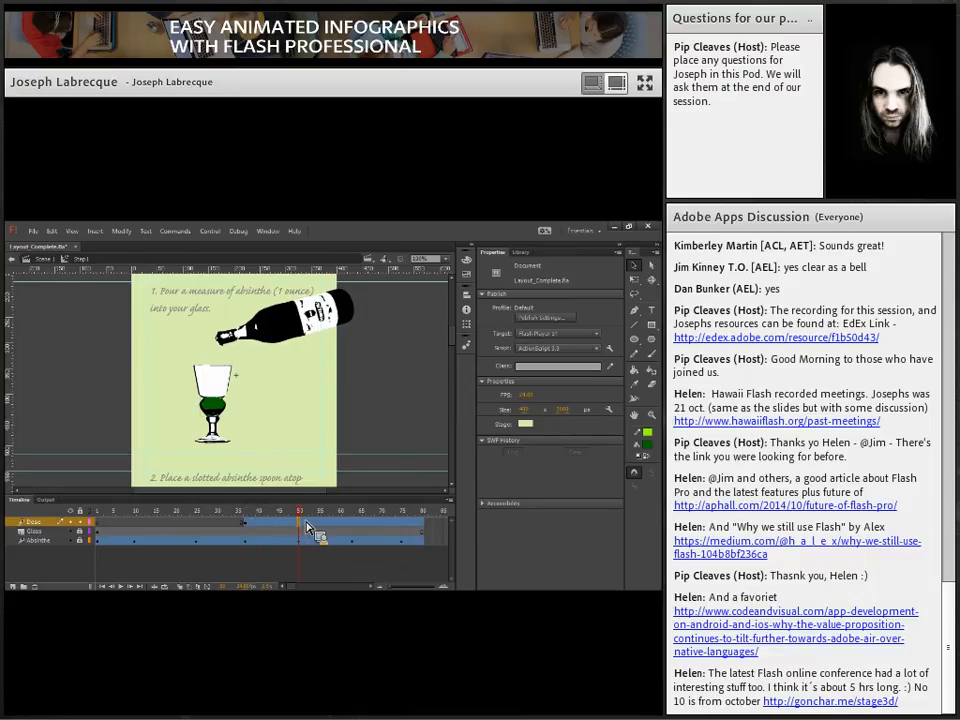
click(100, 233)
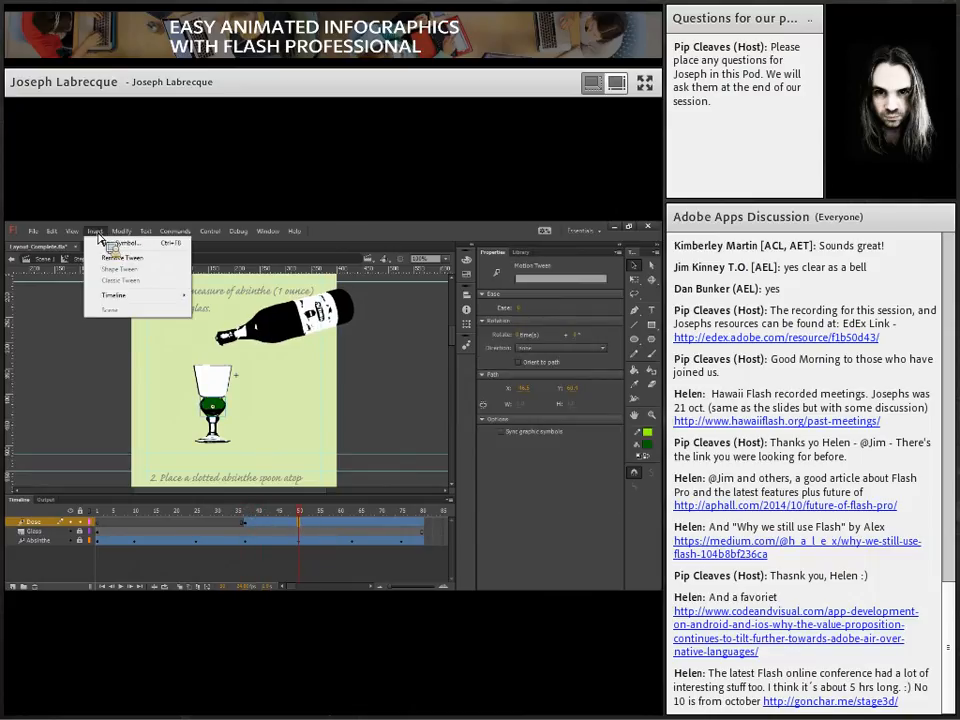
mouse_move(143, 299)
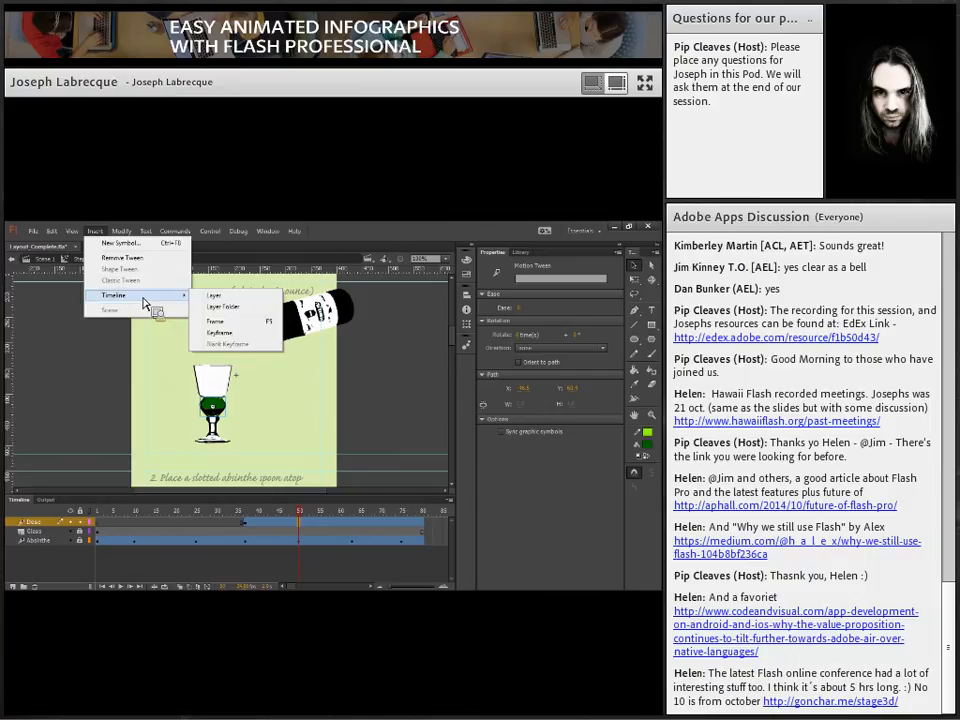
click(238, 336)
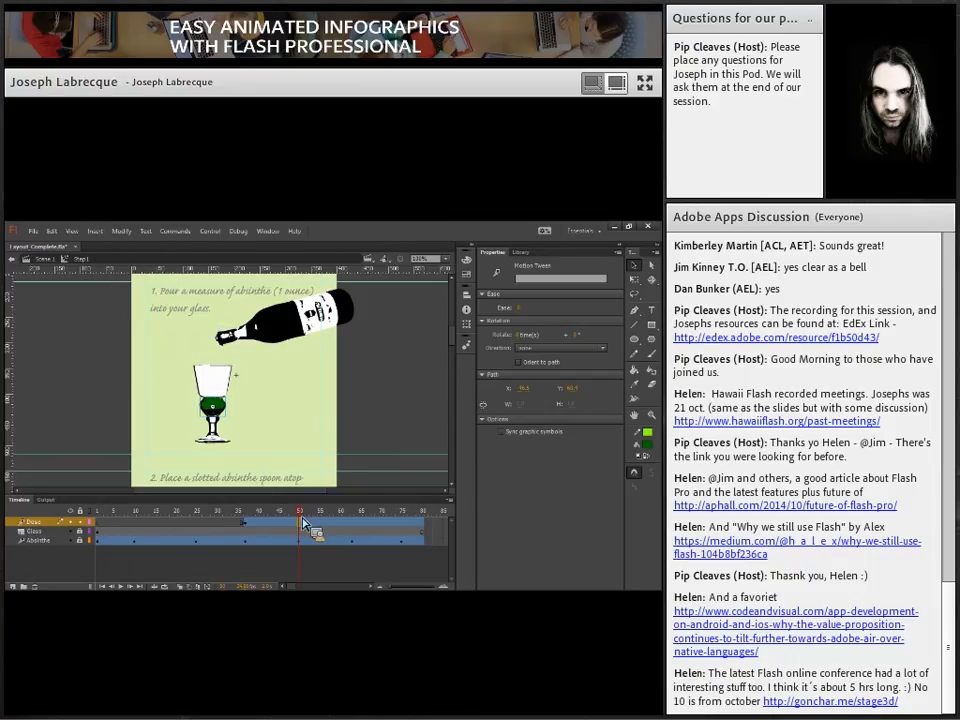
Step: At frame 37, shrink the Dose instance with Free Transform so it sits low inside the glass's bulb
click(249, 523)
click(642, 286)
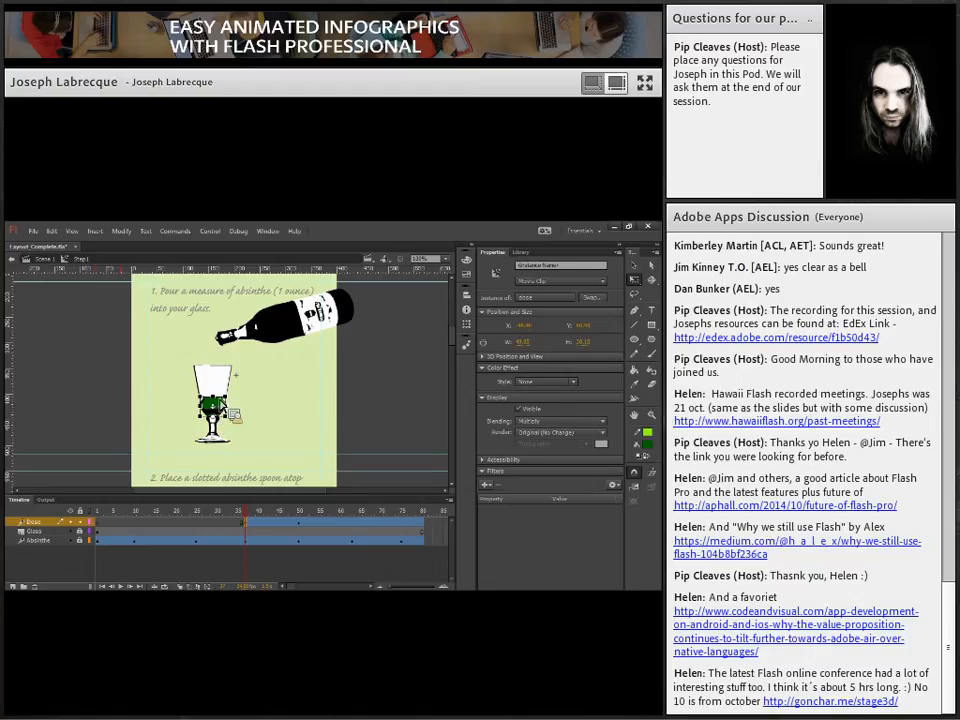
mouse_move(231, 413)
mouse_down()
mouse_move(219, 352)
mouse_move(219, 401)
mouse_move(229, 415)
mouse_up()
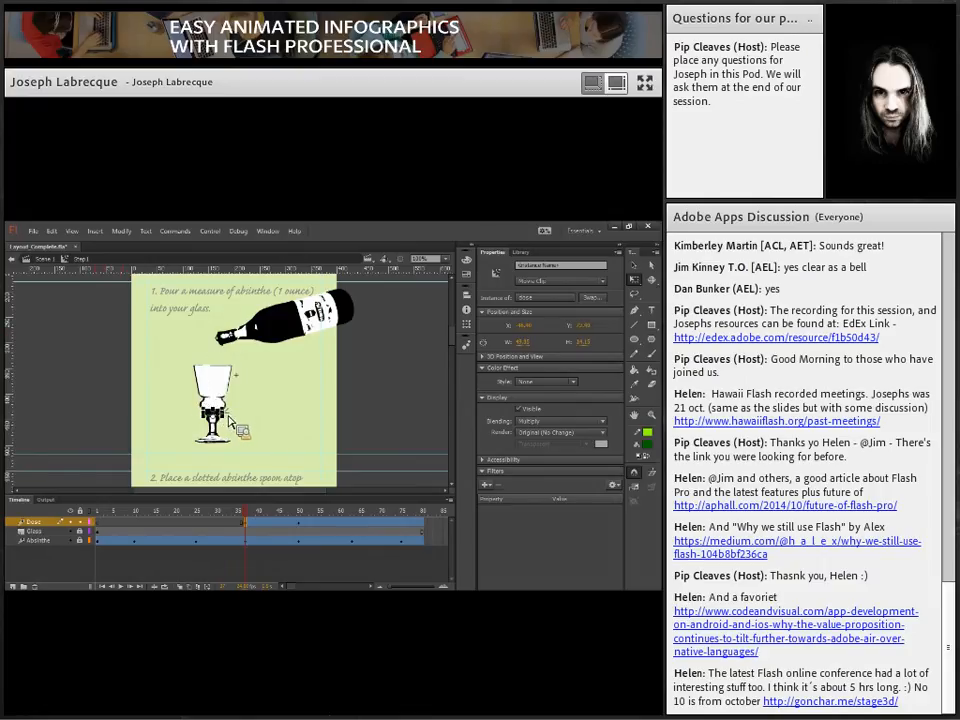
click(632, 266)
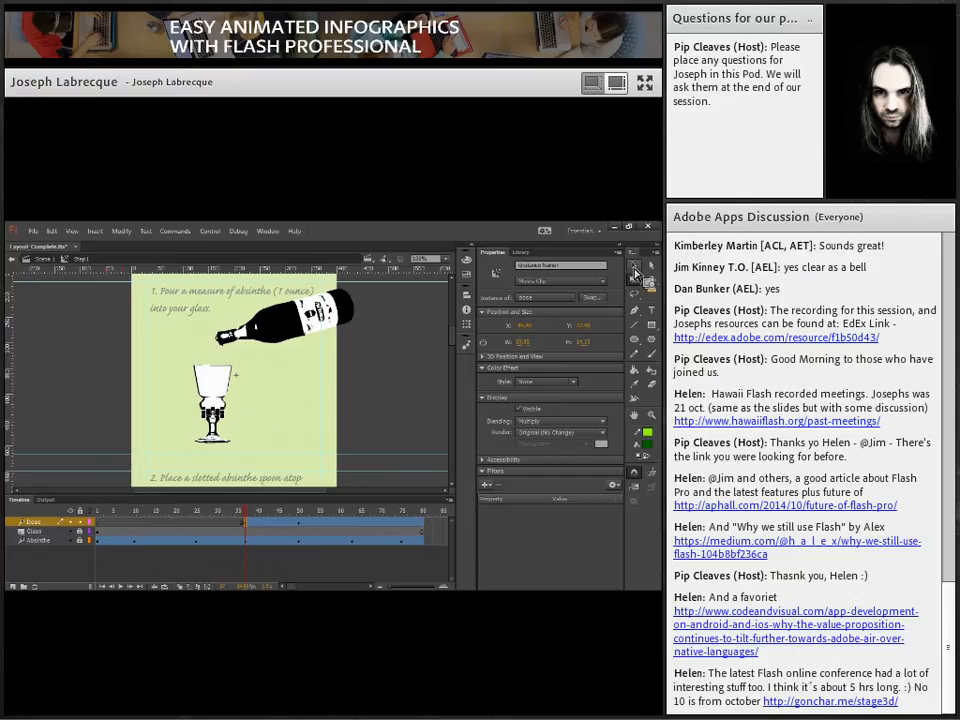
Step: Return to frame 1, test the movie enlarged to check Step 1's pouring animation, and close the preview
drag(247, 511, 101, 515)
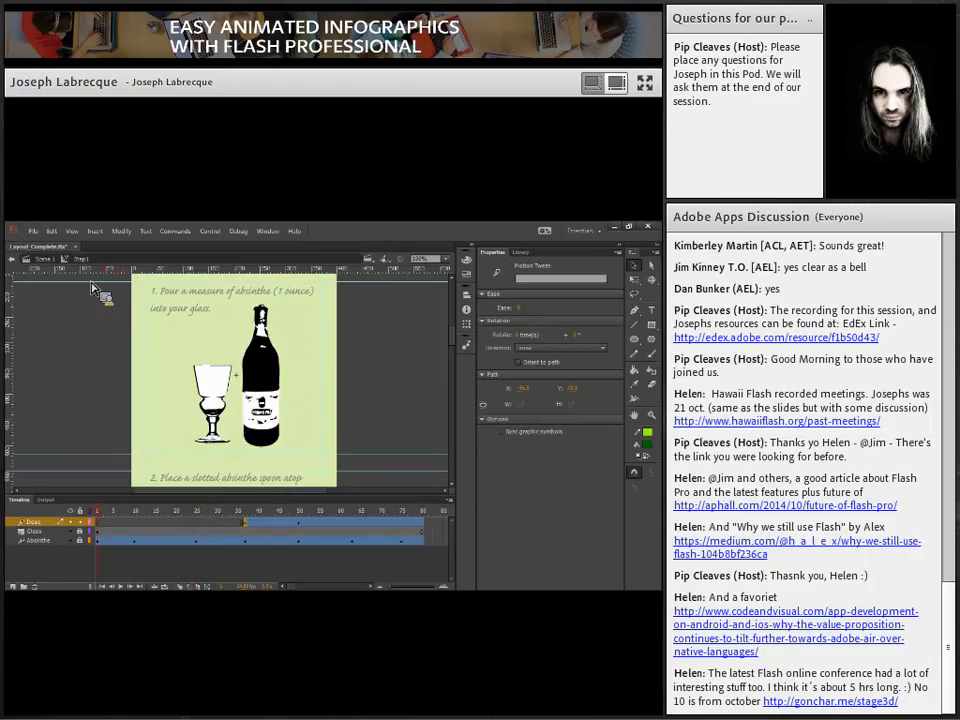
click(211, 232)
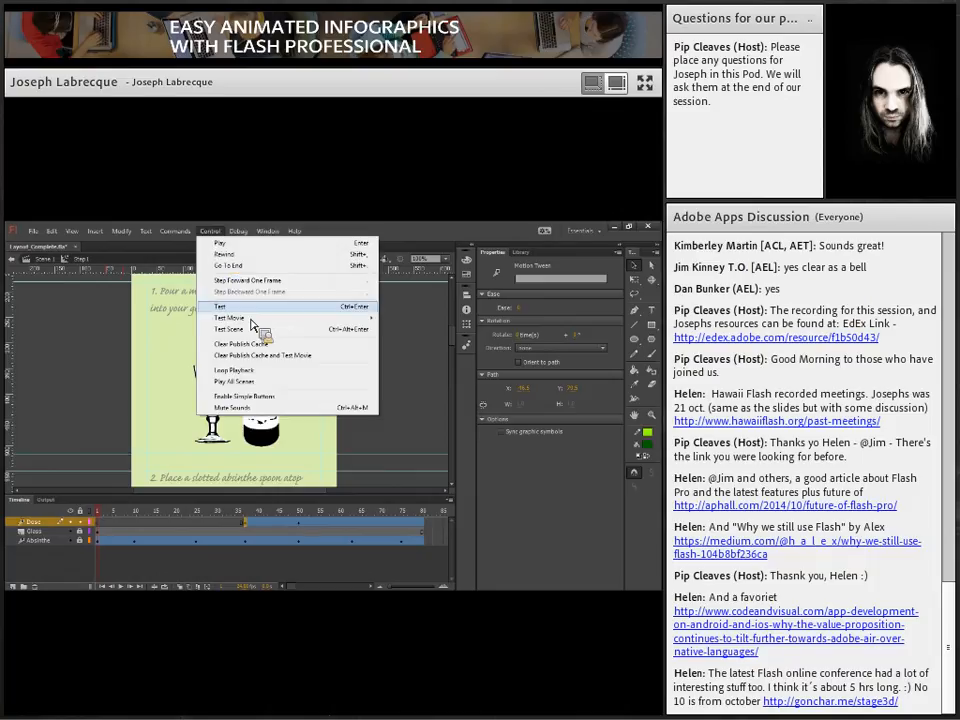
click(255, 306)
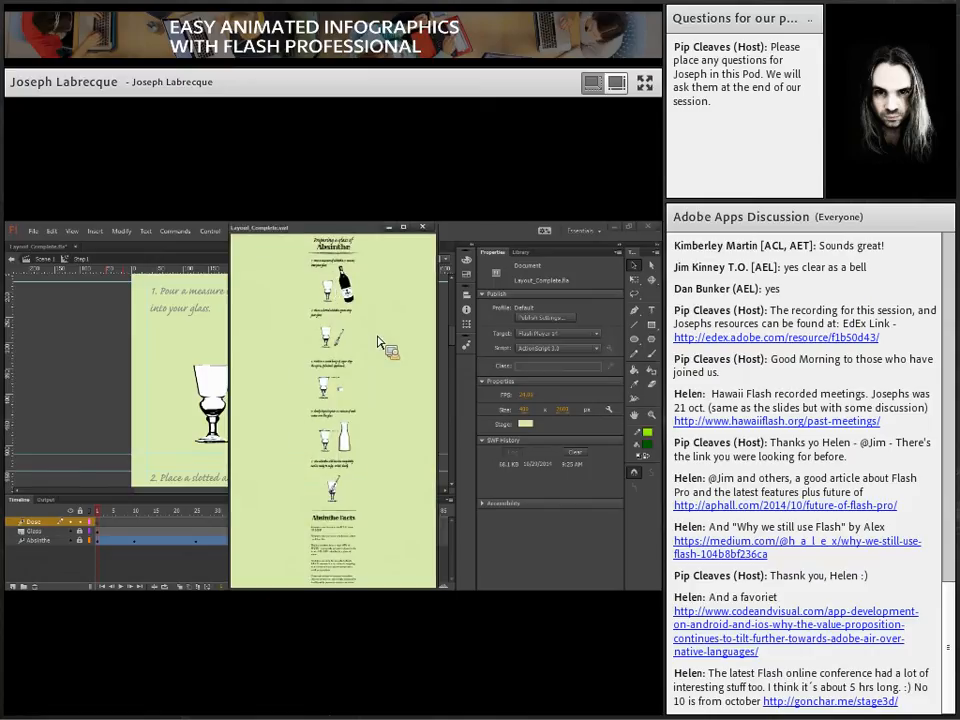
right_click(341, 283)
click(343, 284)
right_click(331, 328)
click(352, 332)
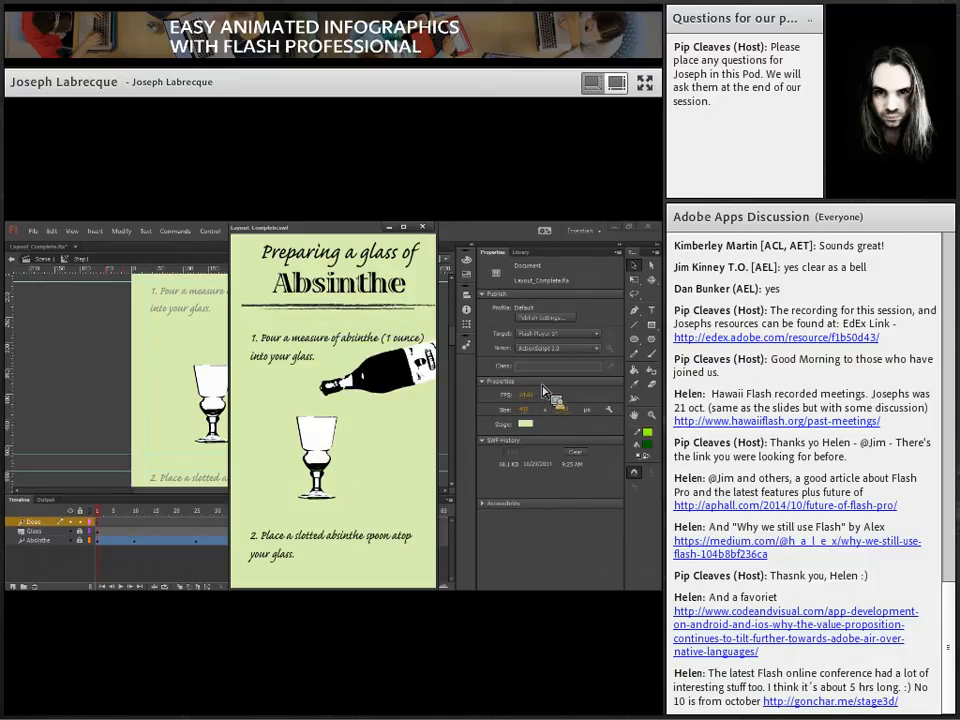
click(423, 228)
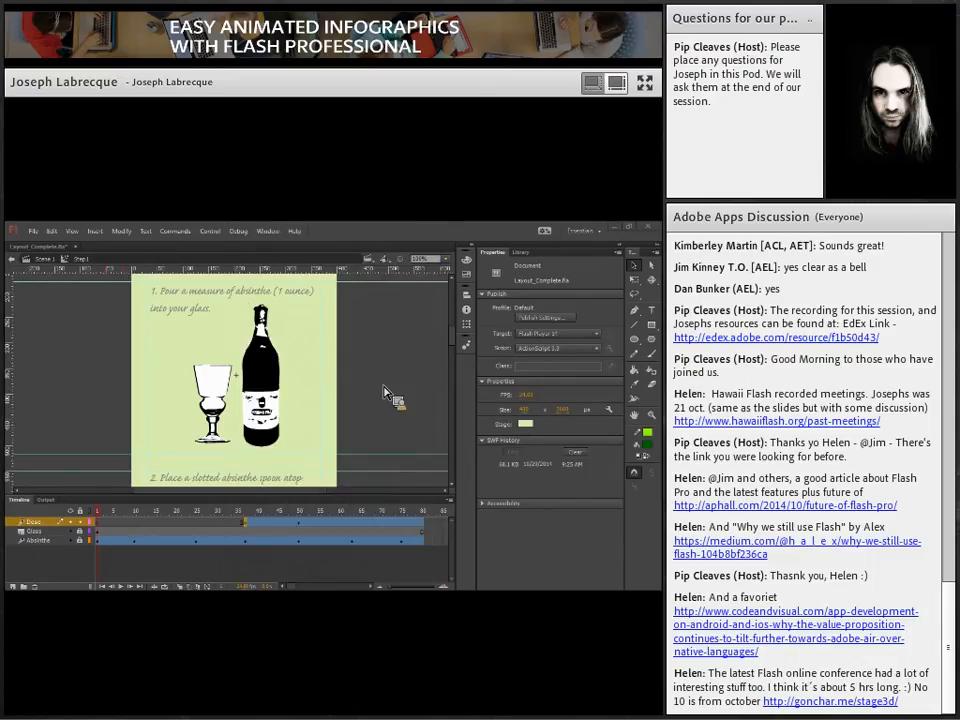
Step: Close Layout_Complete.fla without saving its changes and open the finished file Easy_Complete.fla
click(75, 247)
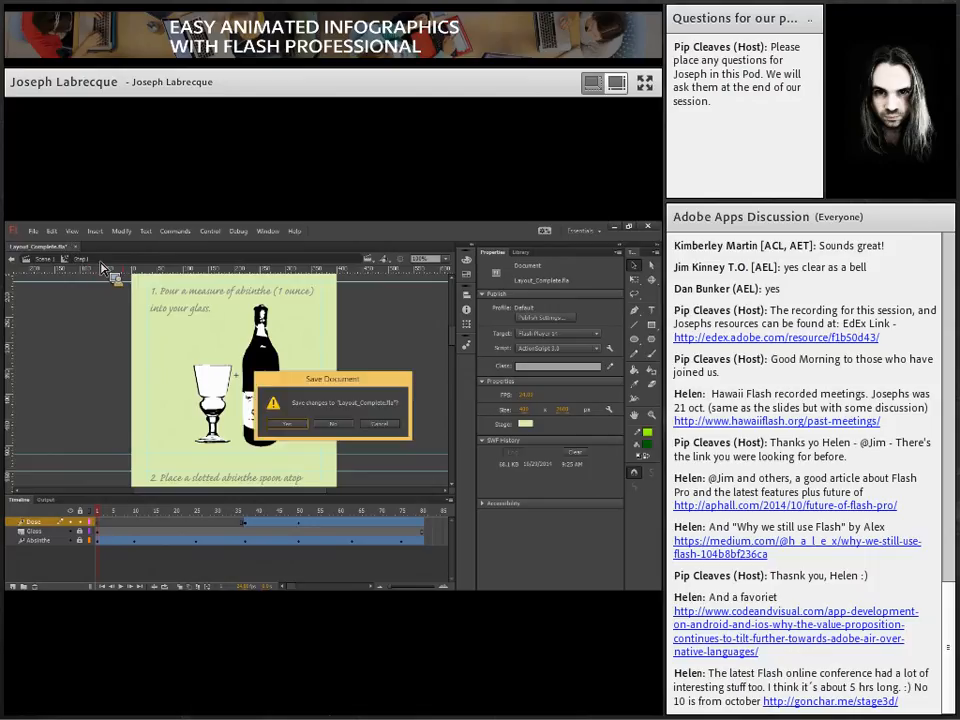
click(336, 423)
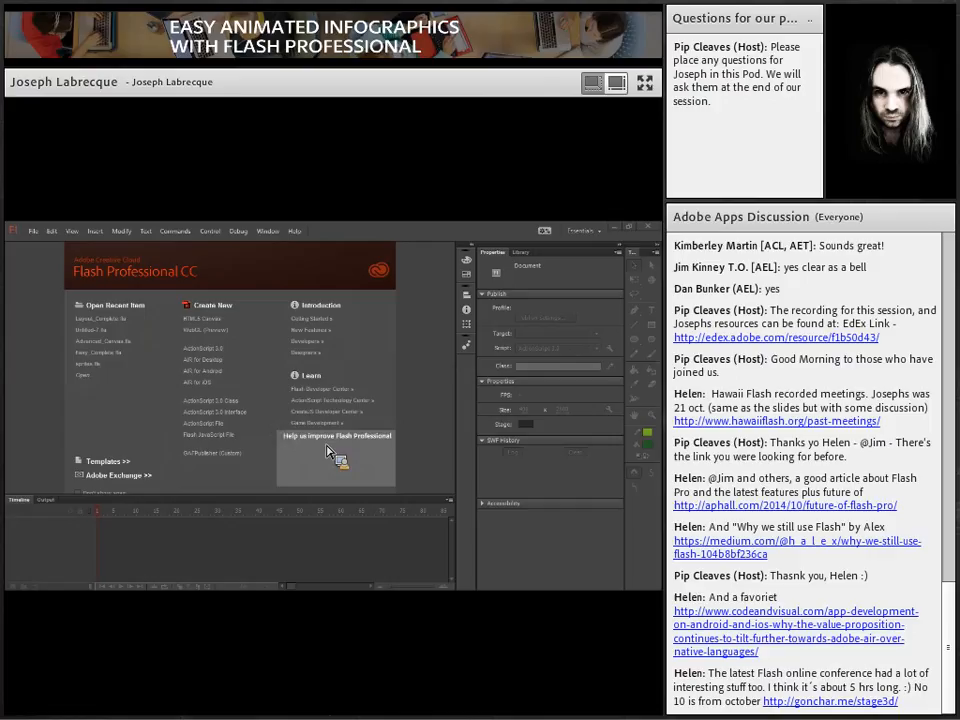
drag(5, 437, 34, 463)
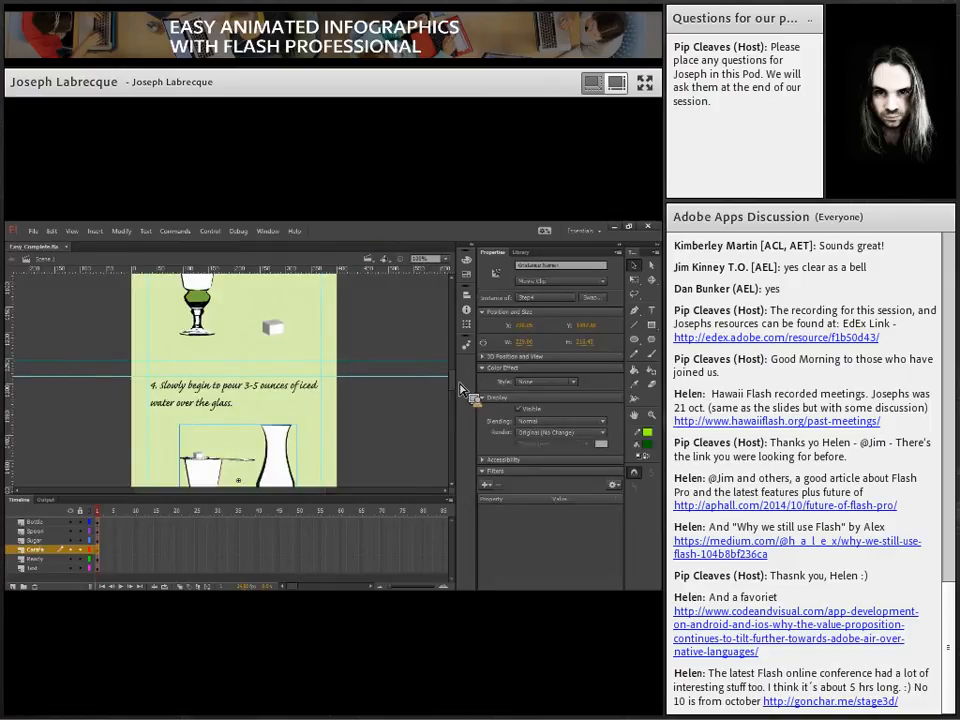
Step: Open the Step1 symbol, scrub through its whole timeline to review the bottle pouring, and return to the main scene
drag(453, 385, 456, 347)
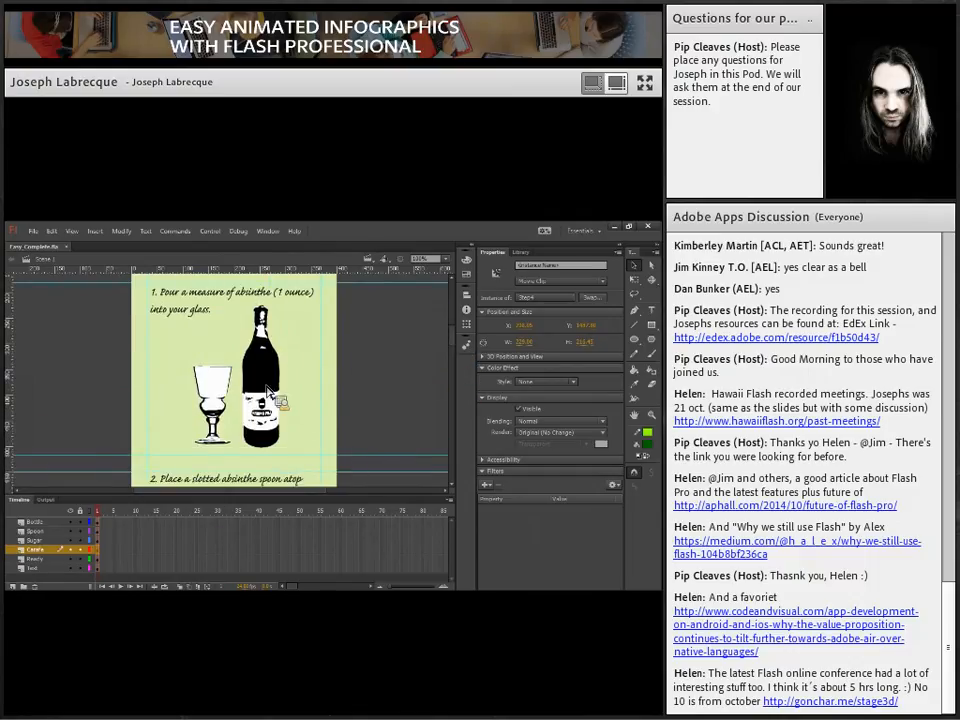
double_click(206, 295)
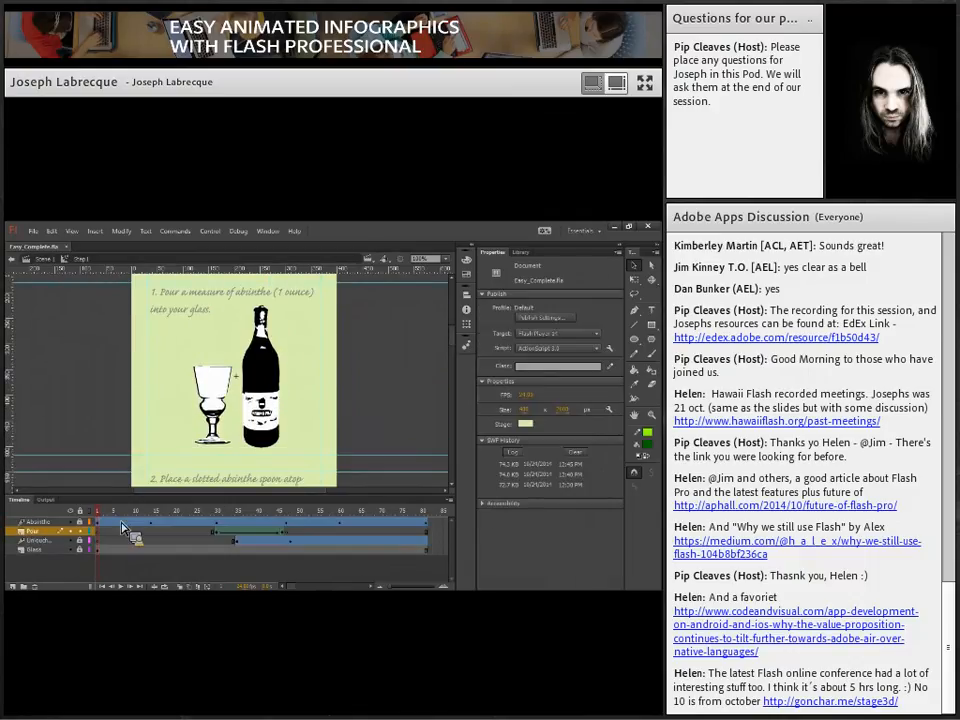
drag(97, 511, 440, 513)
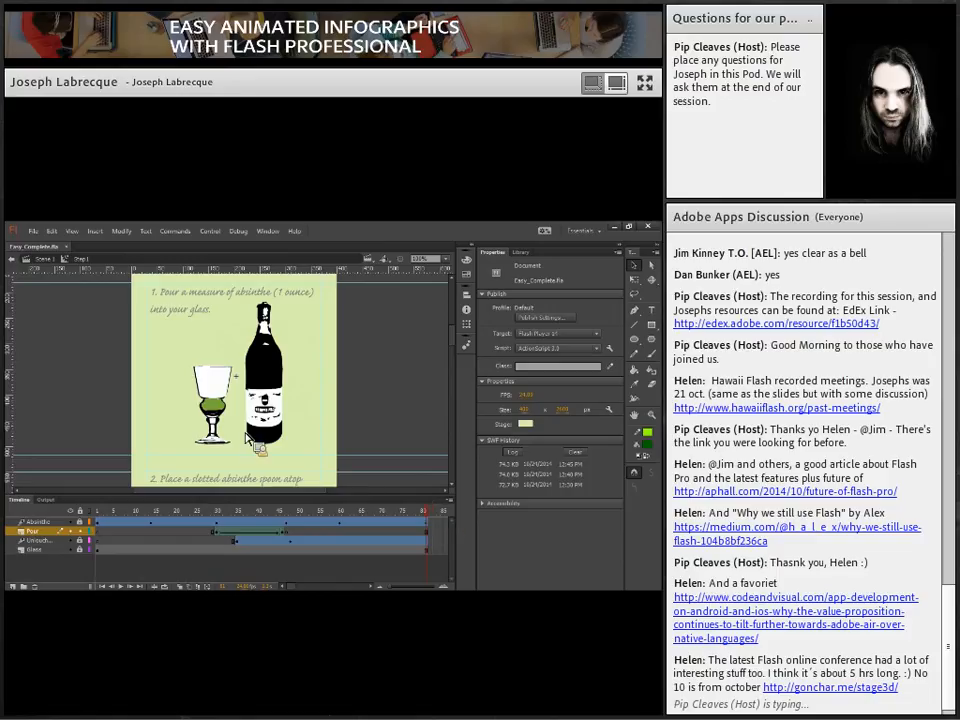
double_click(334, 360)
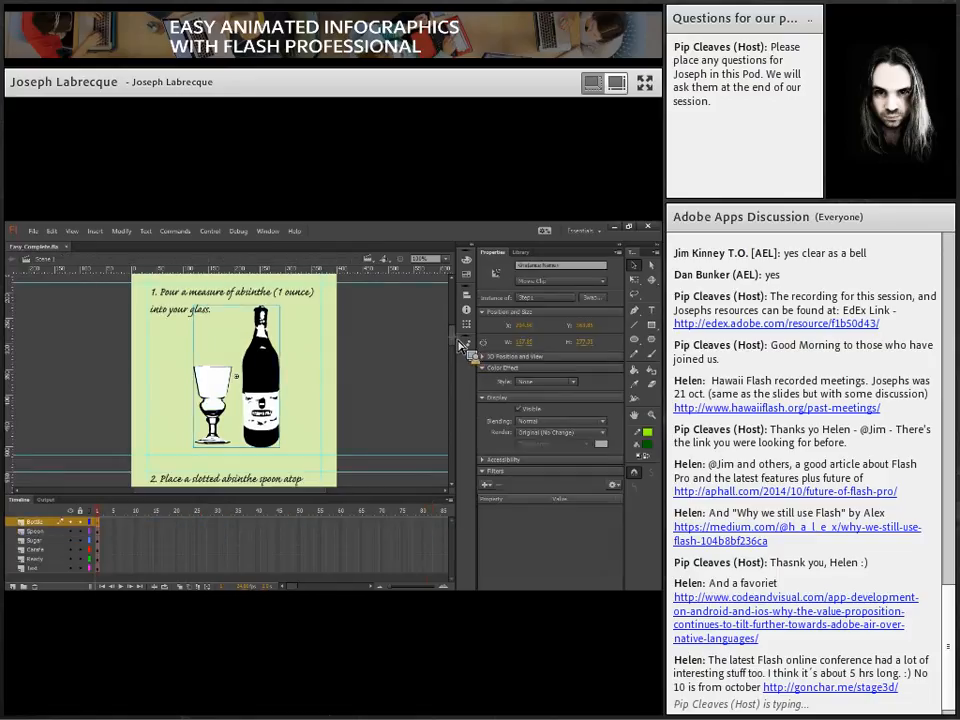
Step: Open the Step2 symbol, scrub its timeline to review the spoon's motion onto the glass, and return to Scene 1
drag(452, 333, 454, 352)
click(202, 404)
double_click(202, 404)
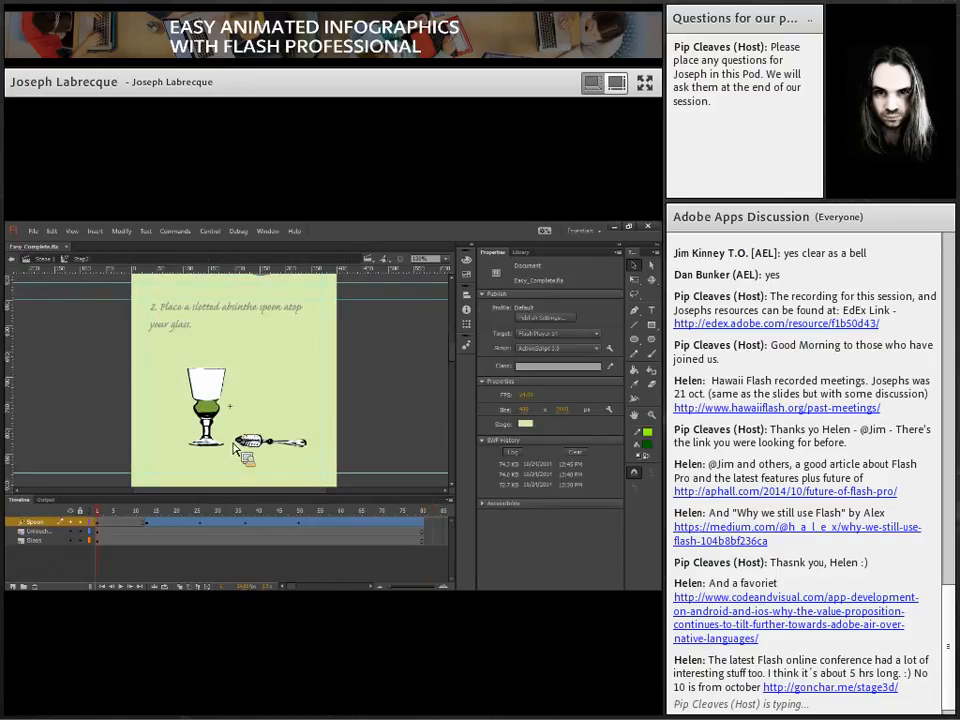
drag(138, 519, 378, 518)
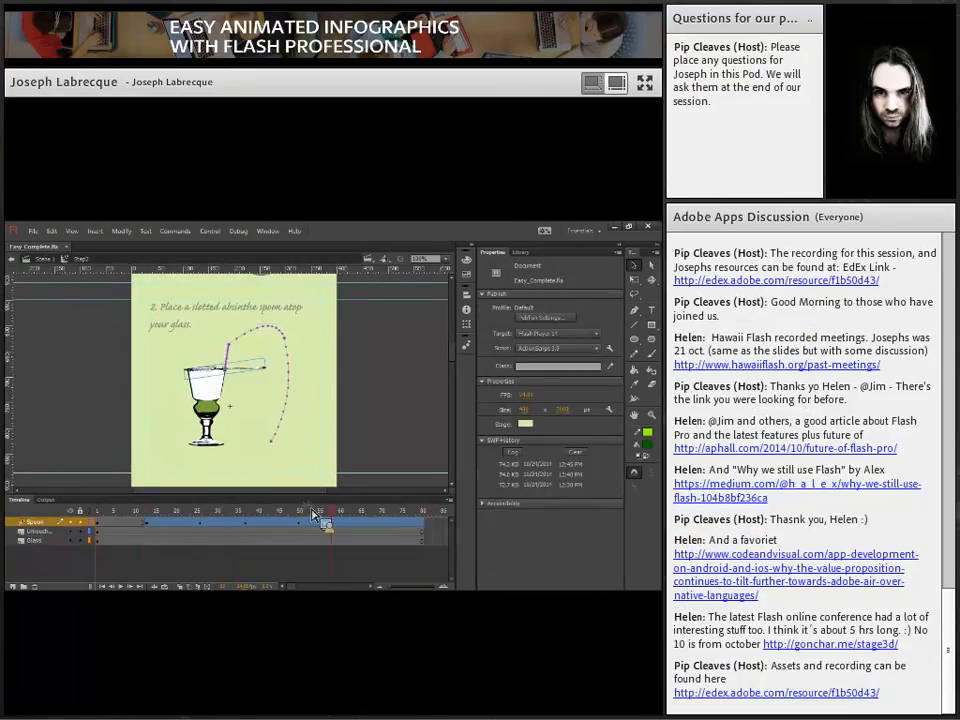
click(48, 260)
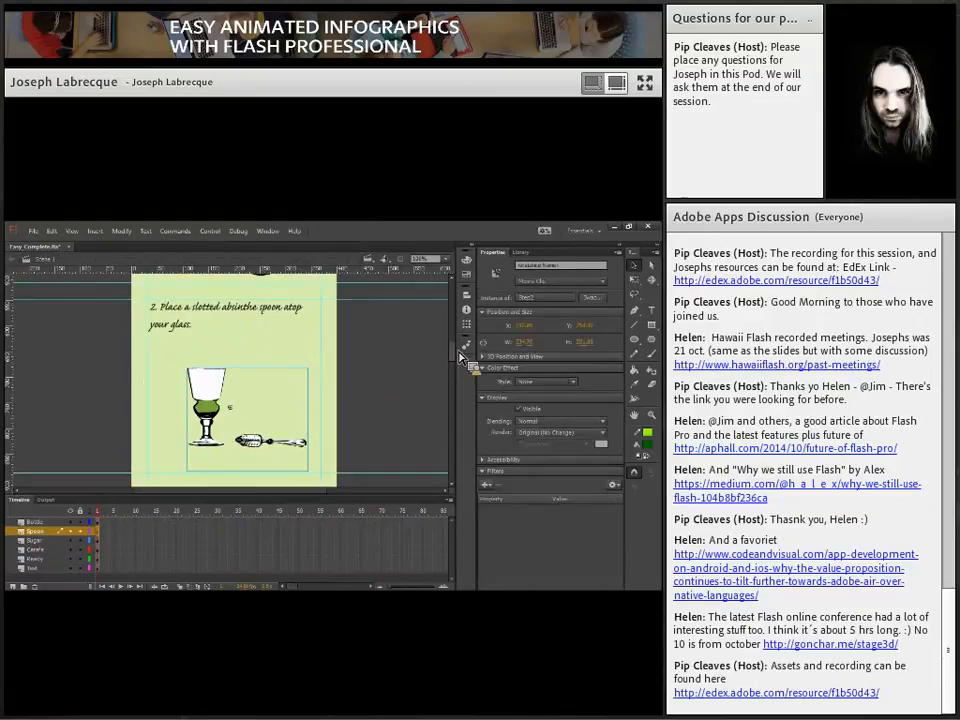
Step: Open the Step3 symbol, scrub its timeline to review the sugar cube's animation, and return to Scene 1
drag(454, 355, 453, 377)
double_click(206, 385)
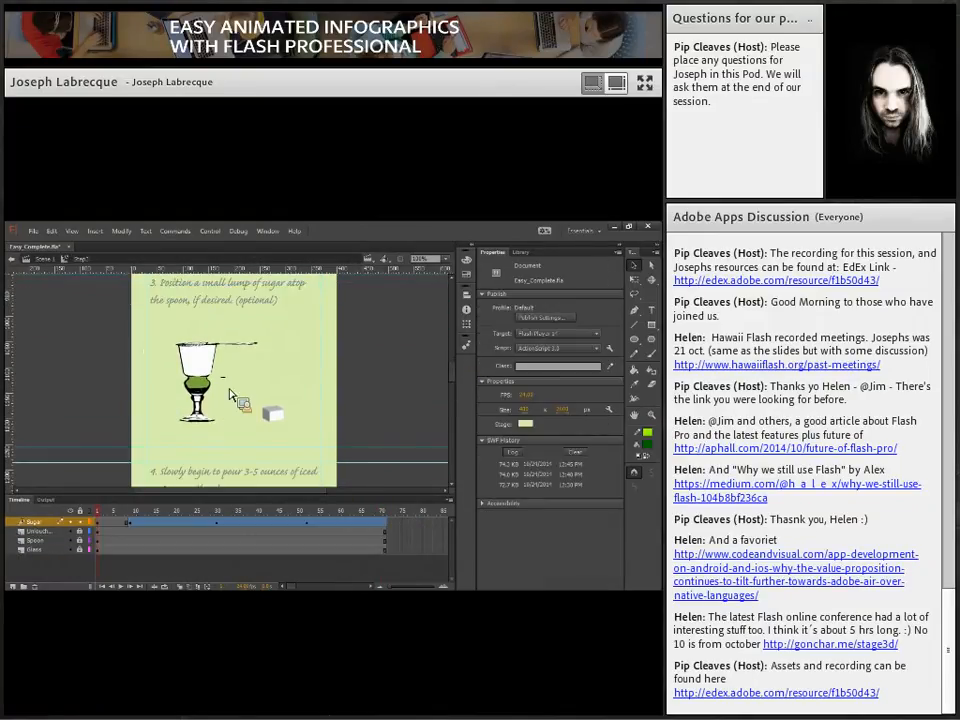
drag(108, 513, 157, 492)
click(46, 259)
Step: Open the Step4 symbol, play its carafe pouring animation, and enlarge the timeline area to show all its layers
mouse_move(453, 354)
mouse_down()
mouse_move(452, 405)
mouse_move(452, 364)
mouse_up()
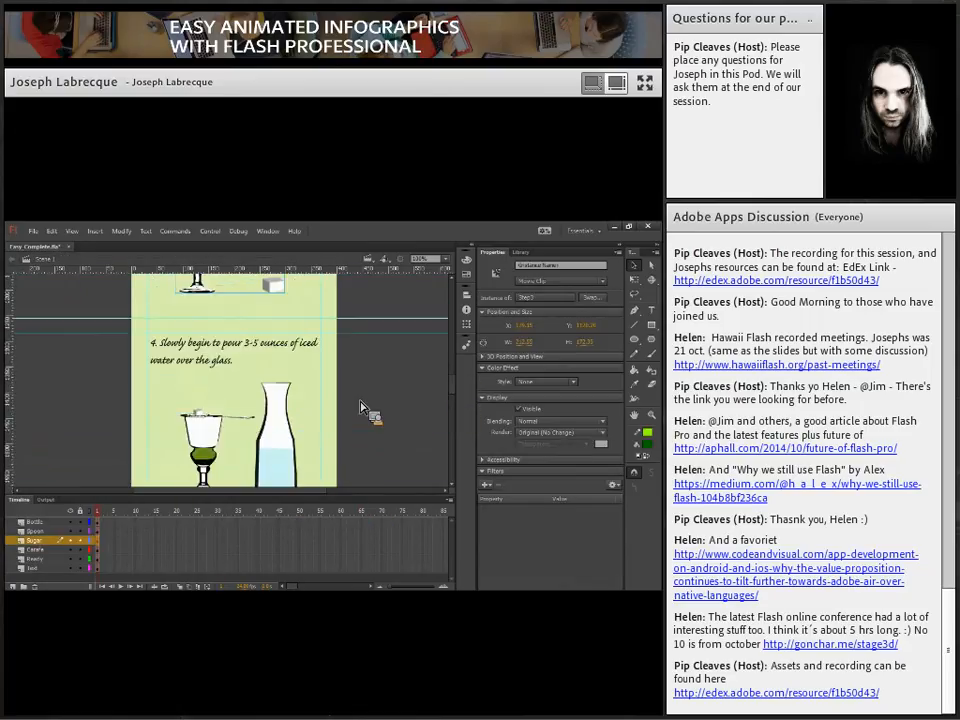
double_click(277, 447)
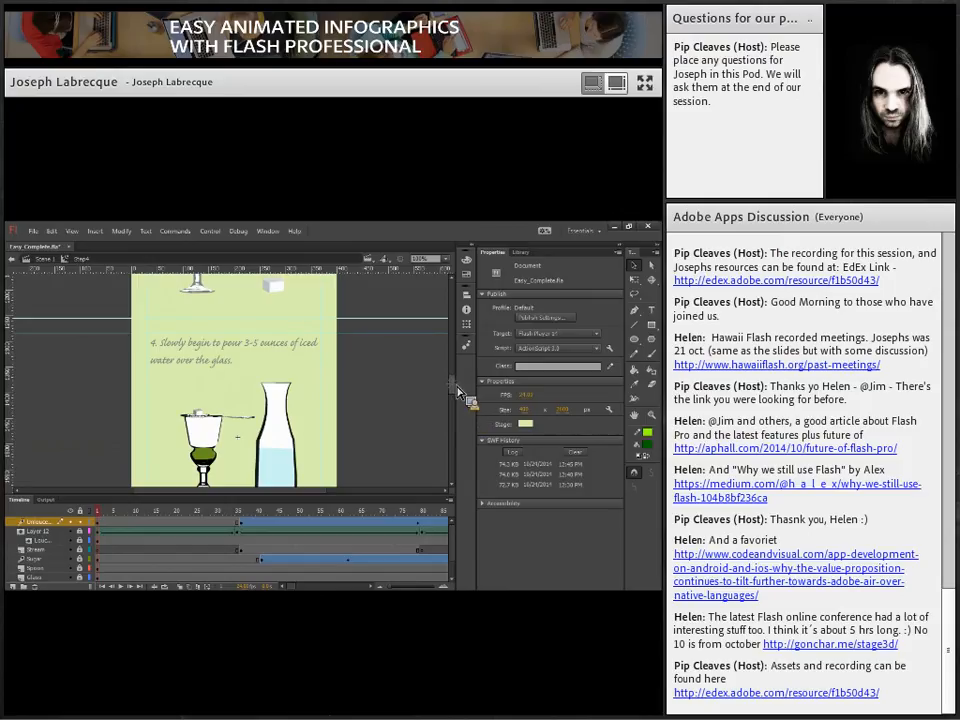
scroll(425, 413, down, 3)
key(Return)
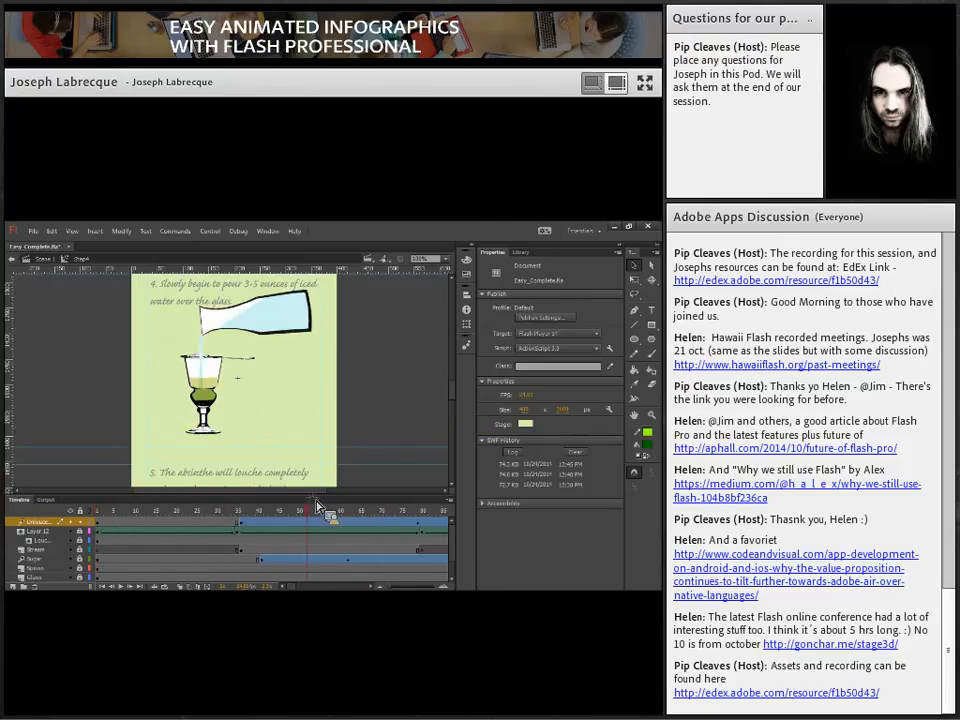
drag(285, 503, 250, 463)
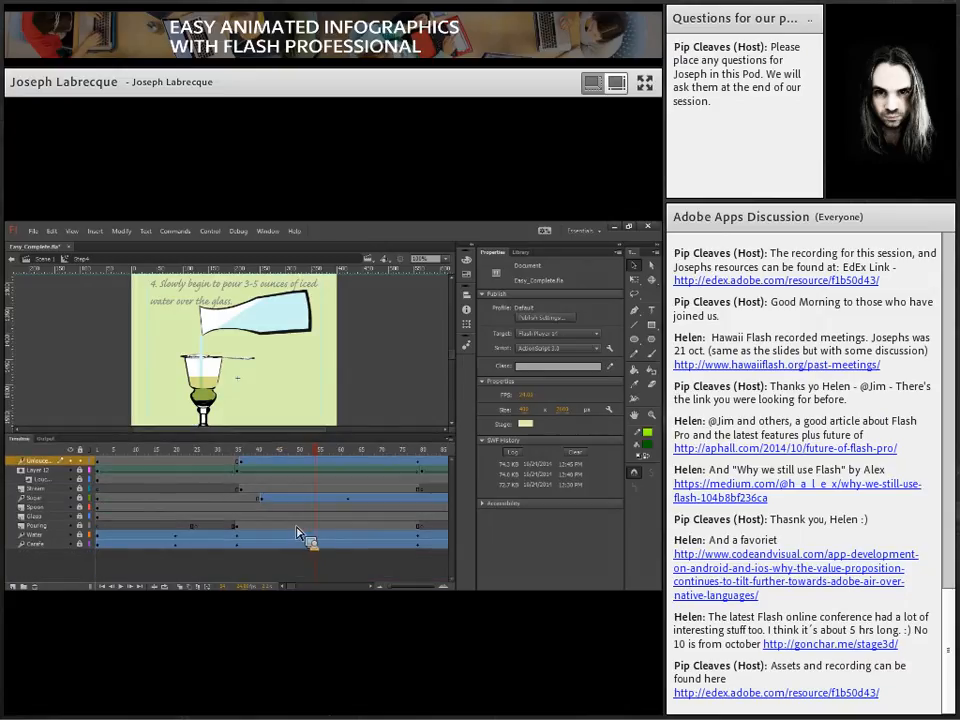